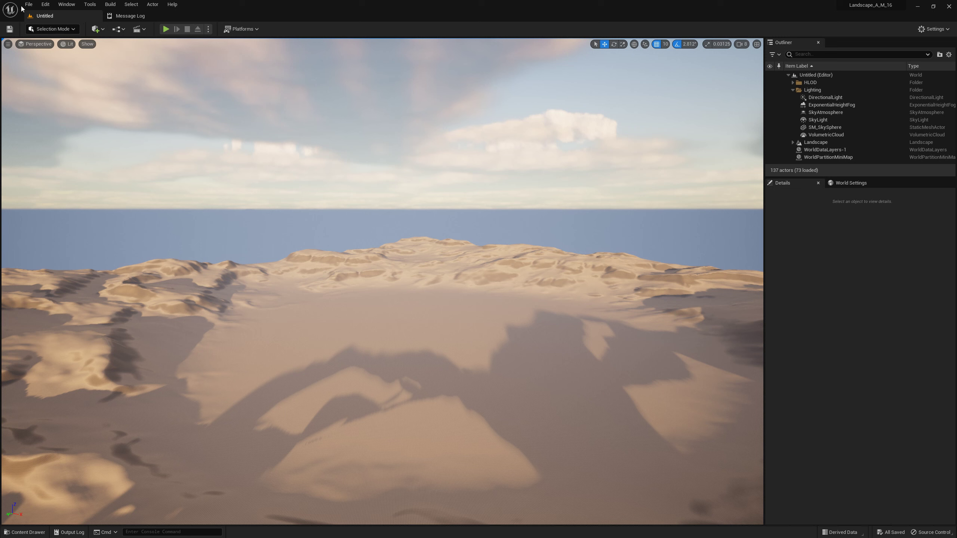
Create a new level from the Basic template.
left_click(29, 5)
left_click(45, 25)
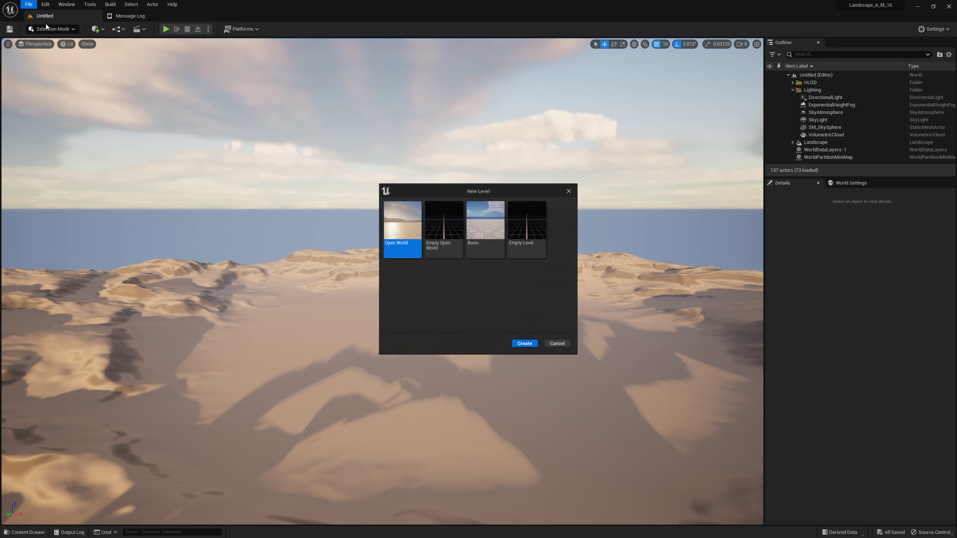
left_click(492, 246)
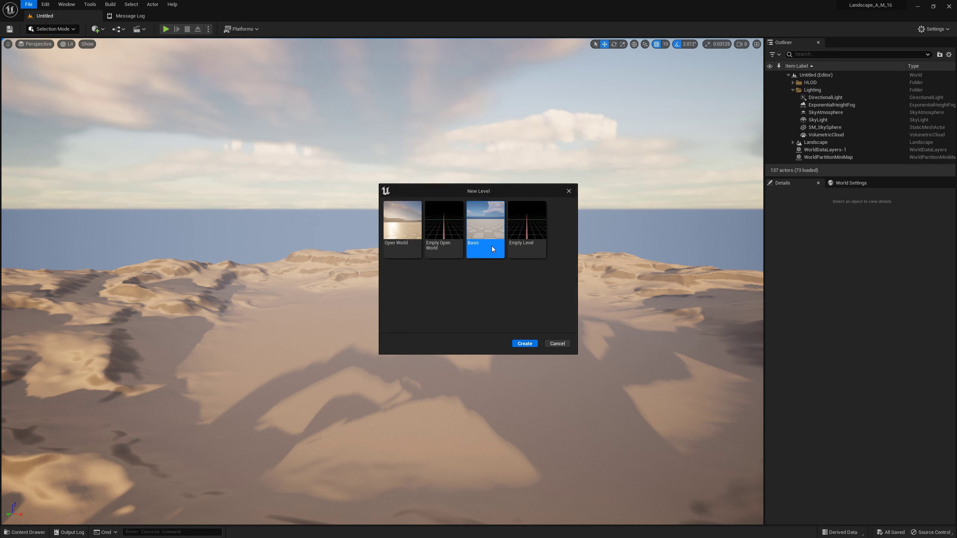
left_click(525, 344)
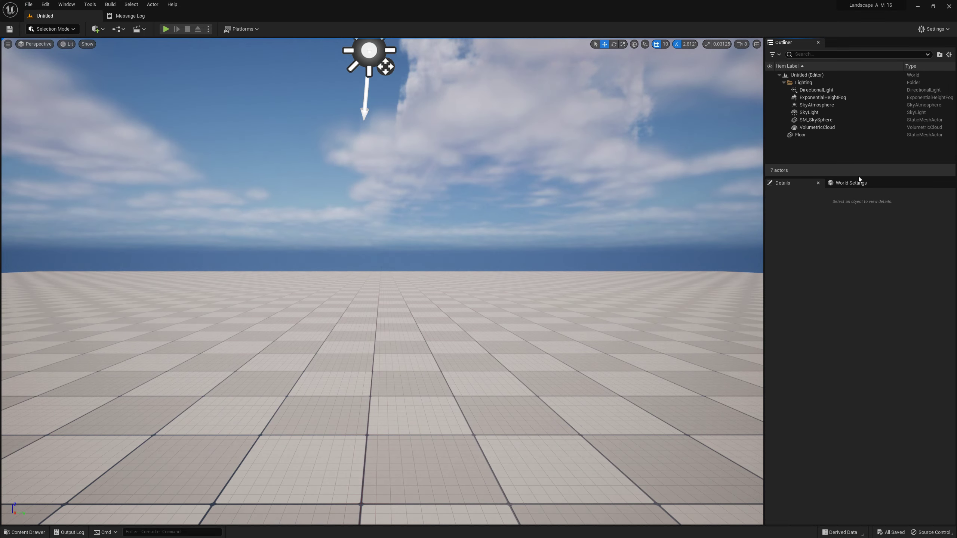
Delete the Floor actor from the level.
left_click(805, 135)
right_click(805, 136)
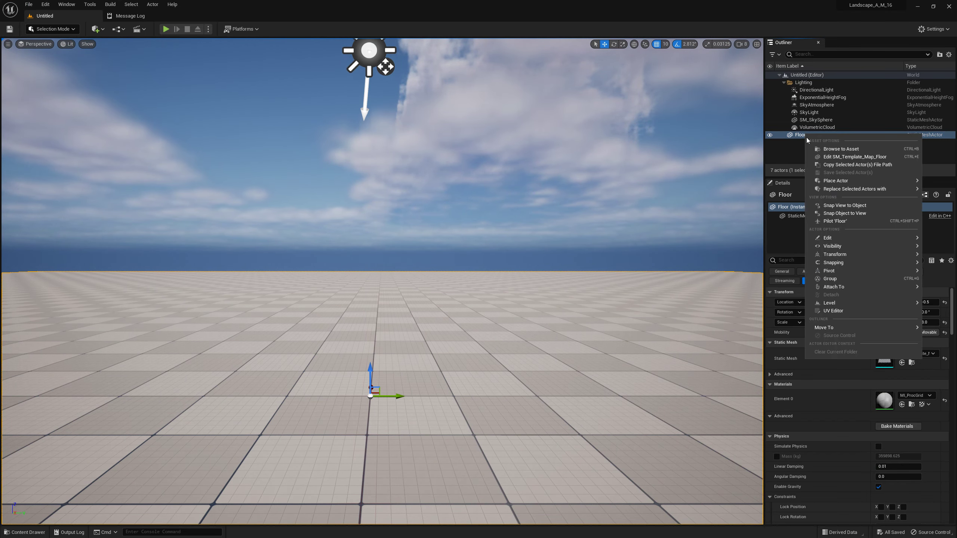
mouse_move(862, 242)
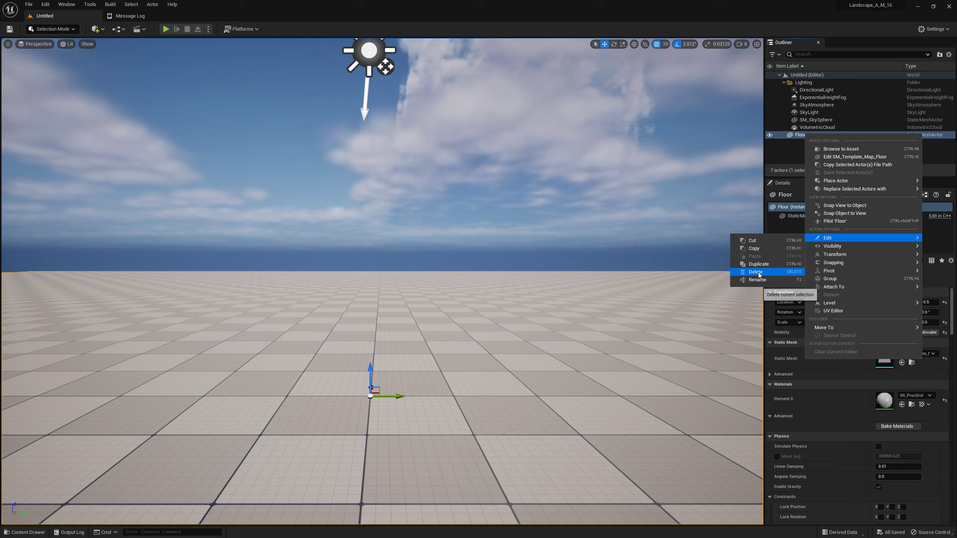
left_click(758, 274)
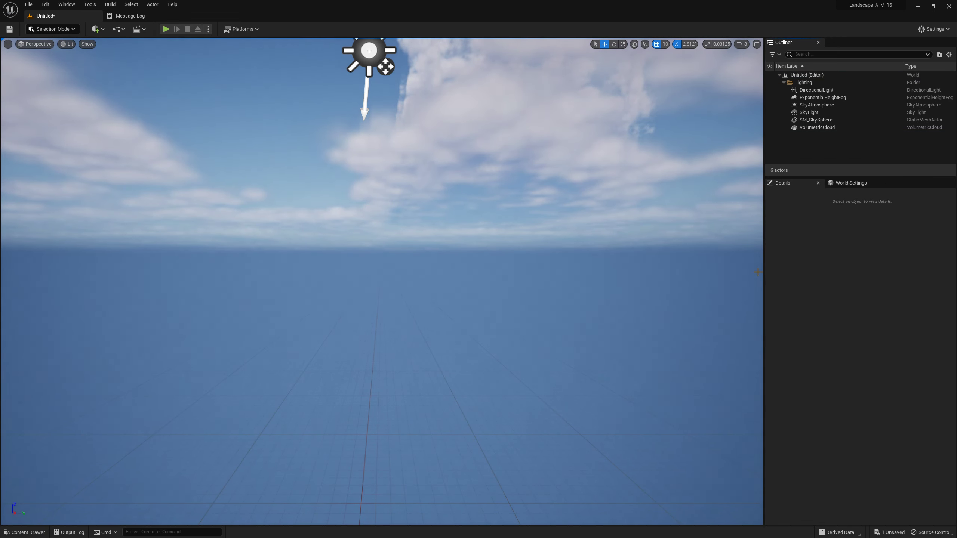
Place a PostProcessVolume in the level from the Volumes list.
left_click(96, 30)
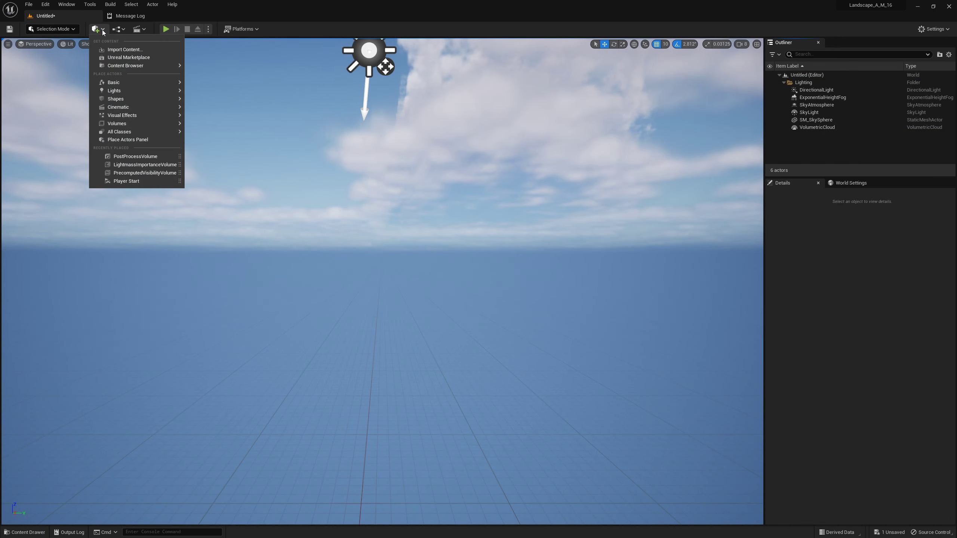
mouse_move(141, 126)
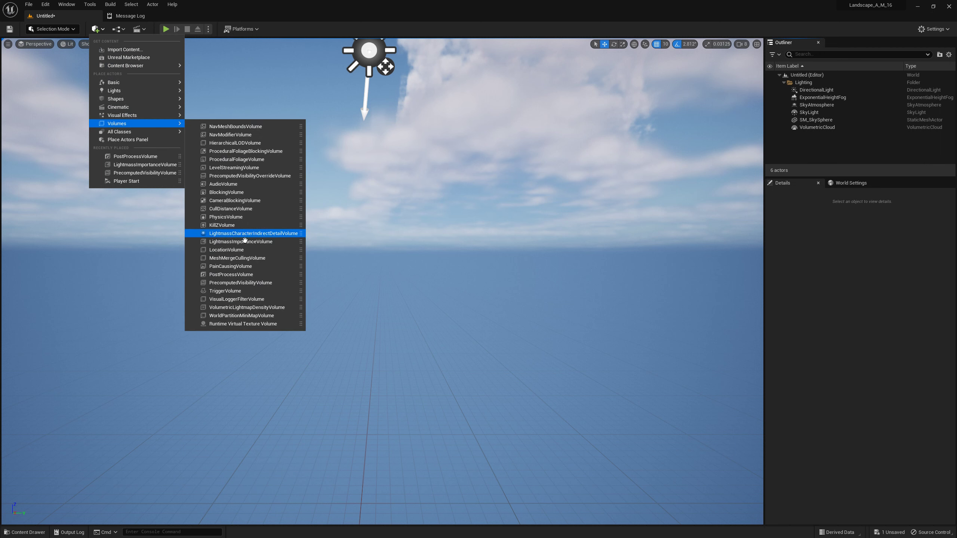
left_click(239, 274)
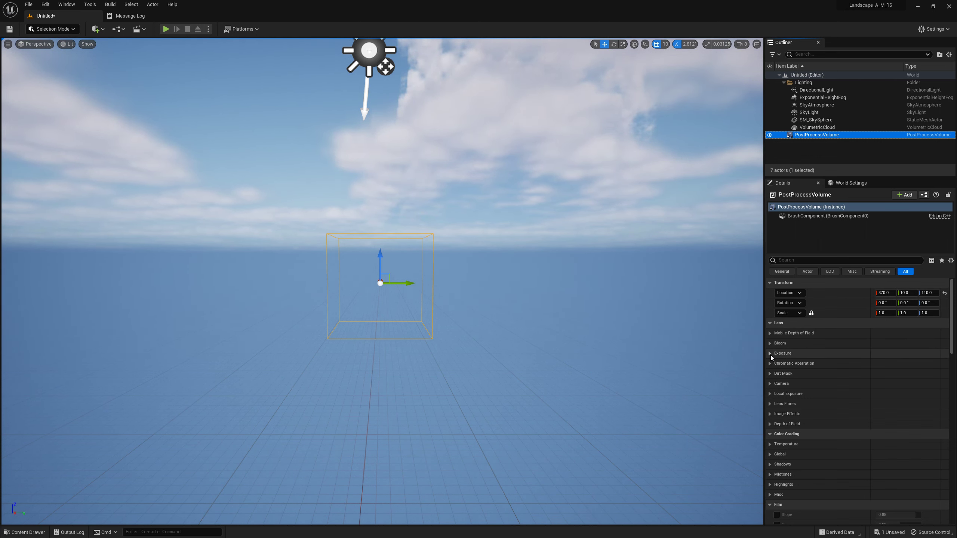
Set exposure compensation 2.0 and min and max brightness 1.0, and make the volume unbound.
left_click(770, 354)
left_click(782, 374)
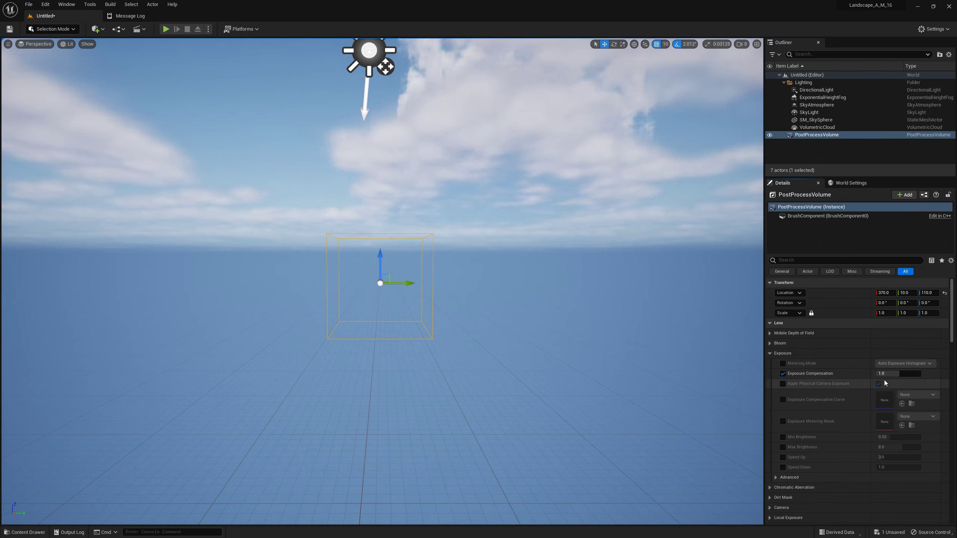
left_click(891, 374)
type("2")
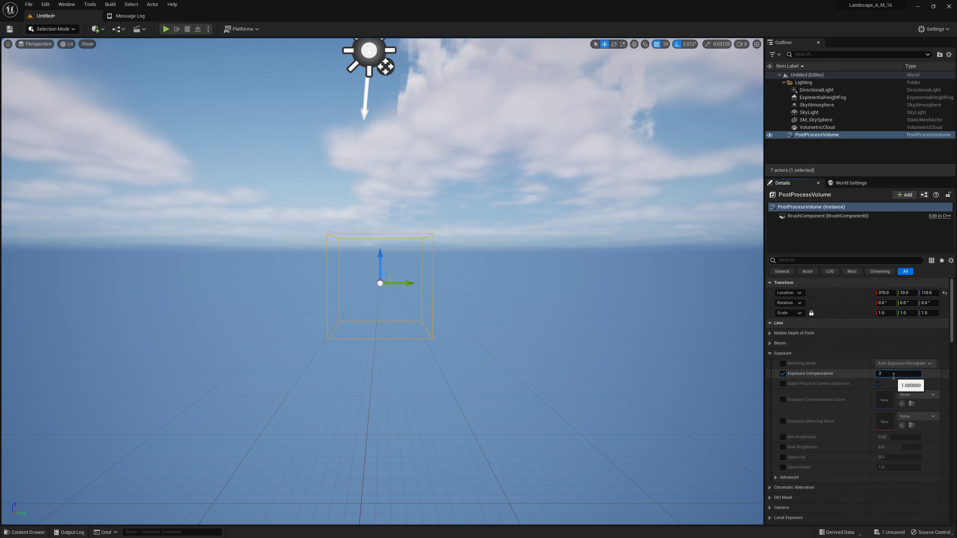
left_click(782, 437)
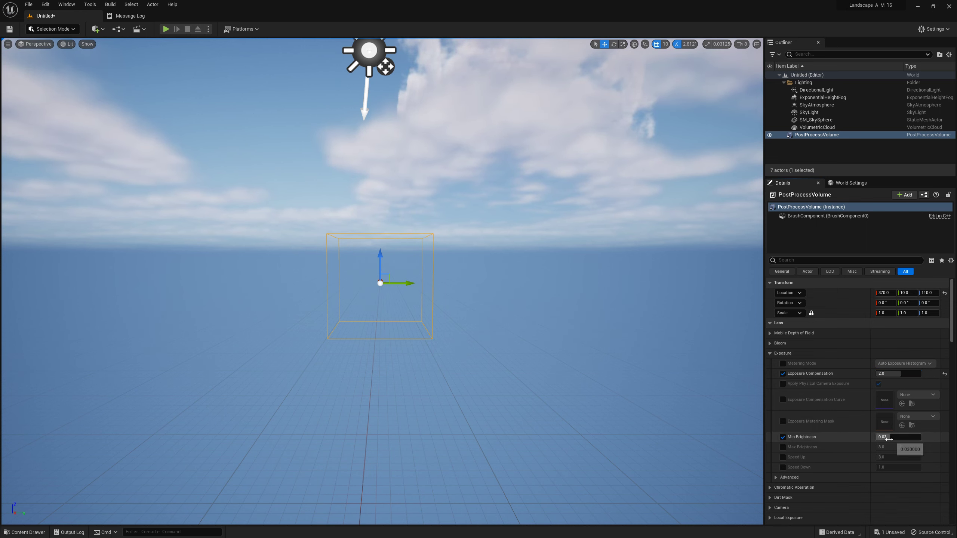
left_click(890, 439)
type("1")
left_click(782, 447)
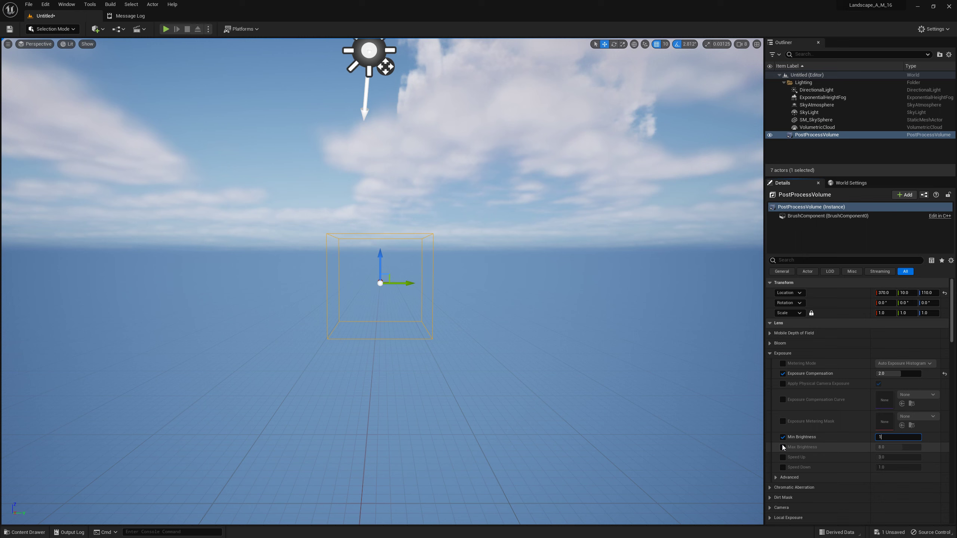
left_click(889, 449)
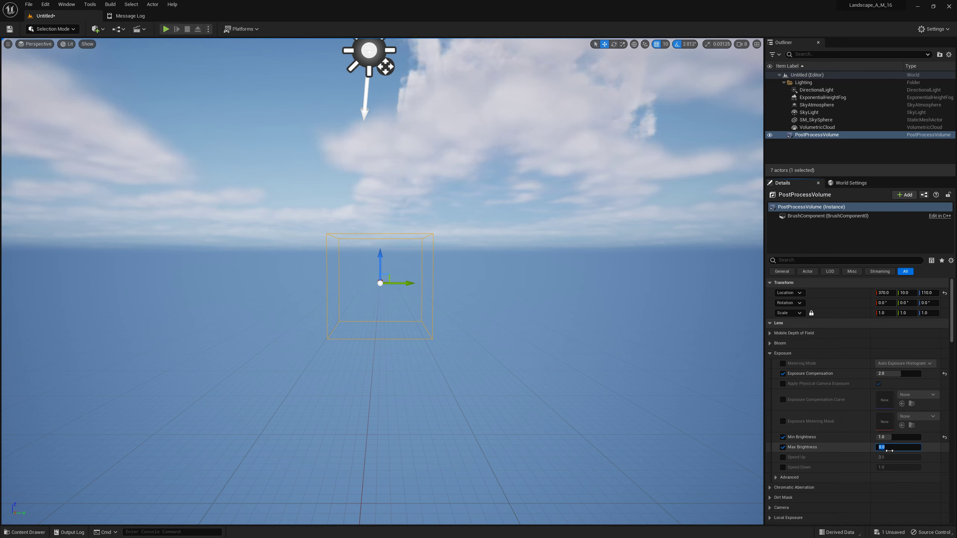
type("1")
left_click_drag(952, 328, 940, 452)
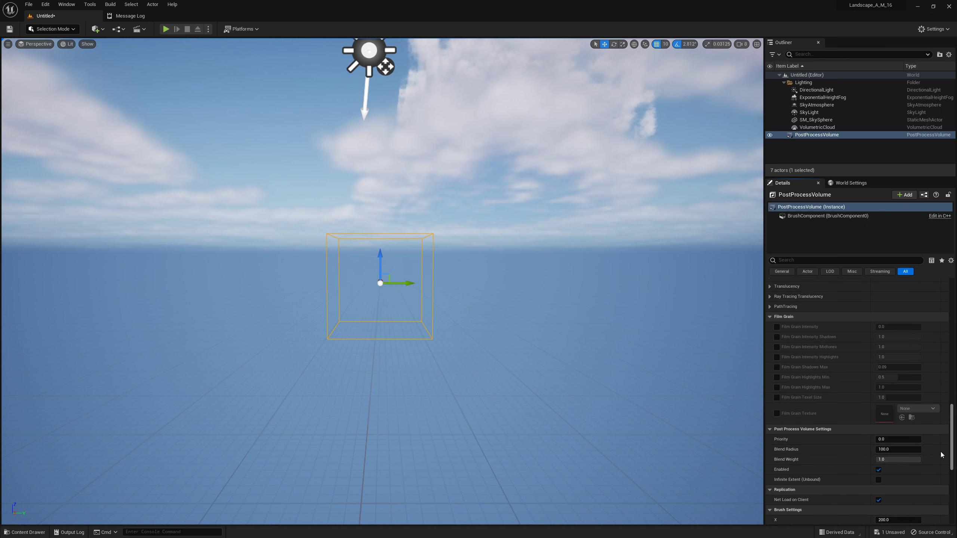
left_click(877, 480)
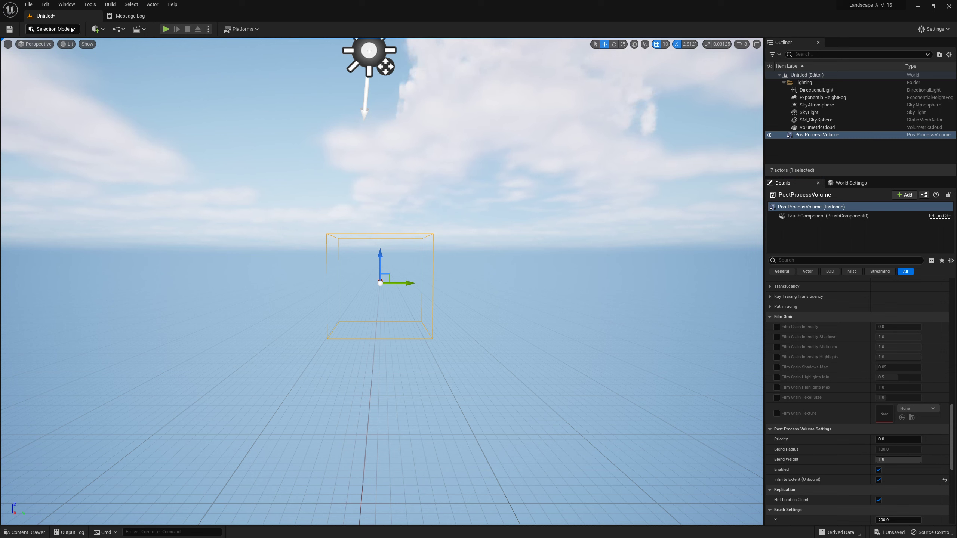
Set the ExponentialHeightFog's density to 0.001 and height falloff to 0.002.
left_click(822, 97)
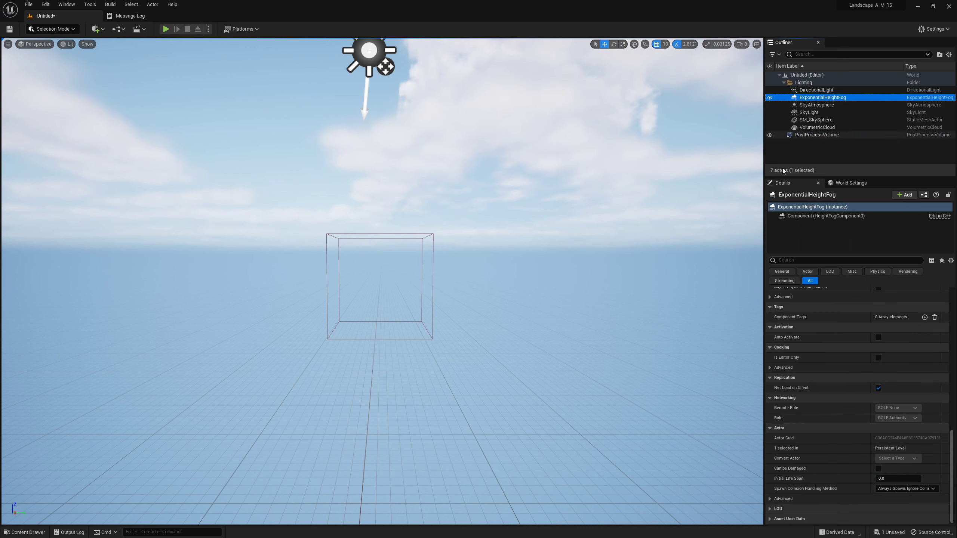
left_click_drag(951, 464, 951, 324)
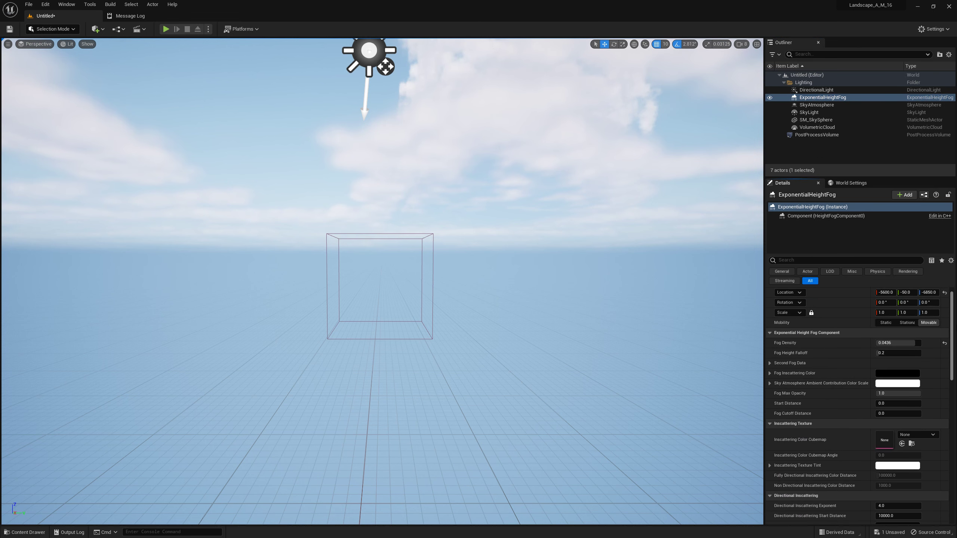
scroll(856, 403, "up", 1)
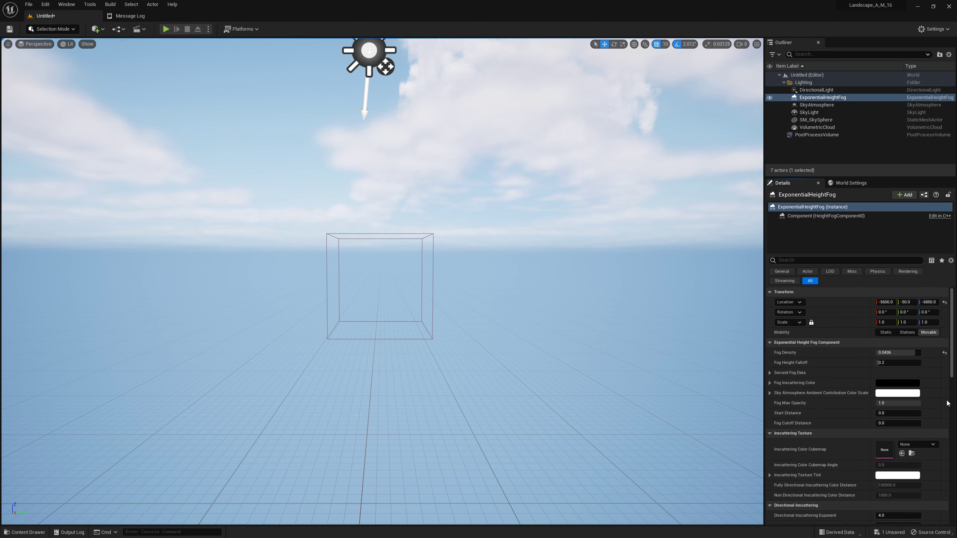
left_click(897, 353)
key("BackSpace")
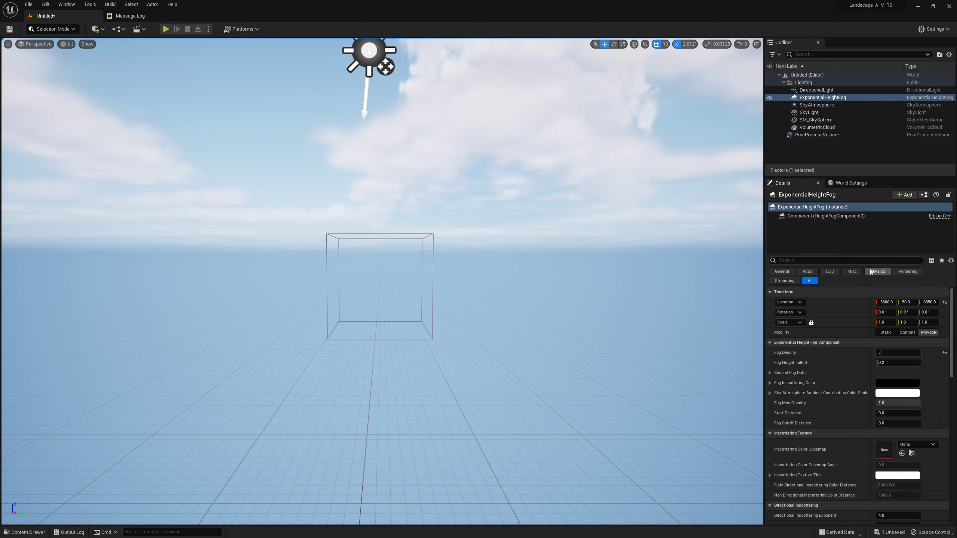
type("0.001")
key("Return")
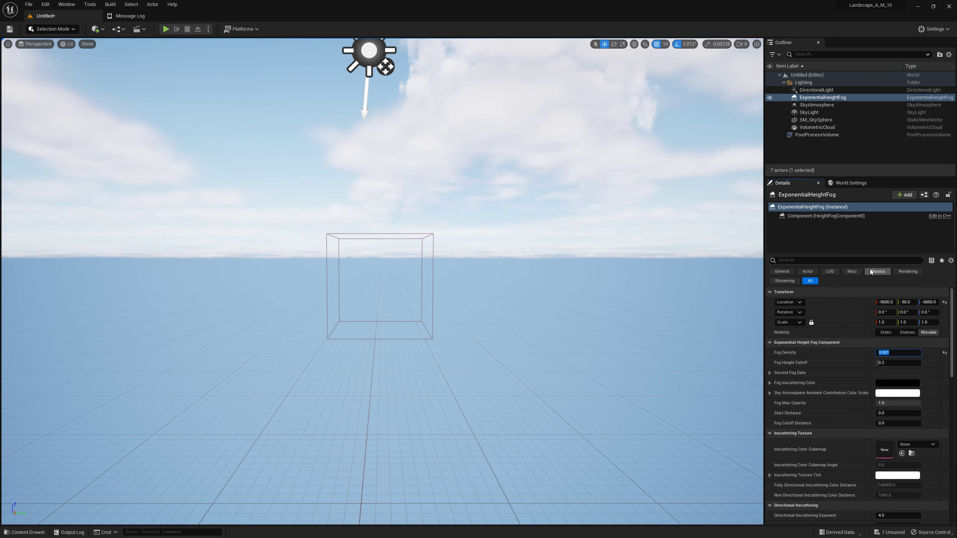
left_click(903, 361)
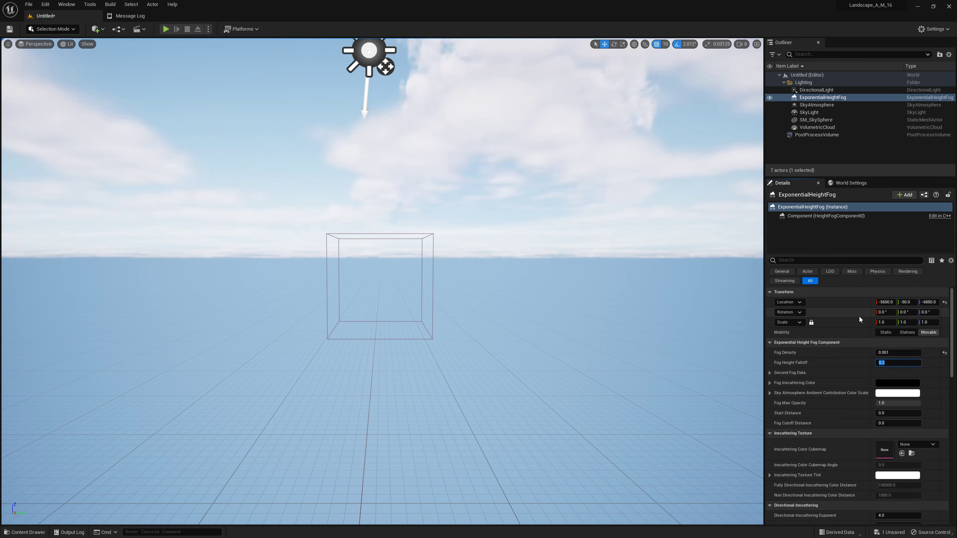
type(".002")
key("Return")
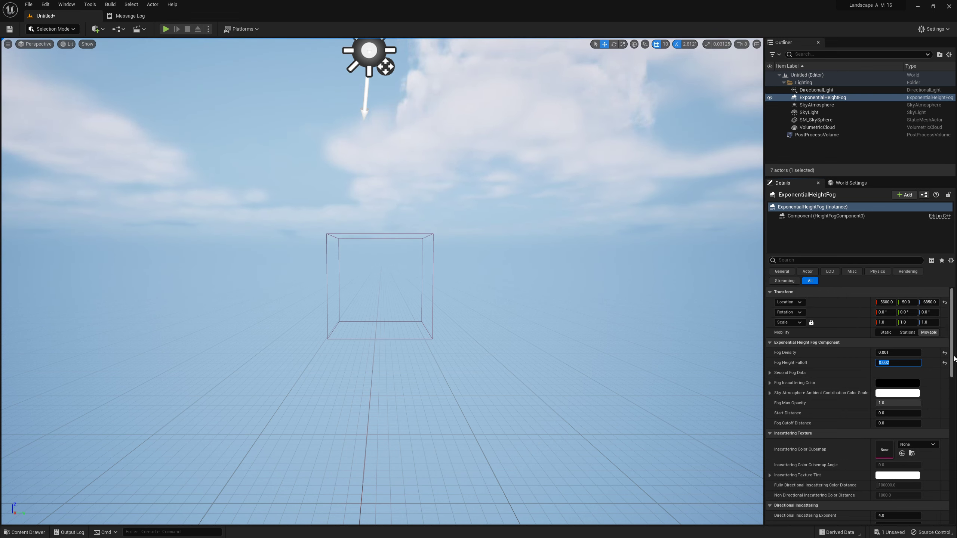
Turn on Volumetric Fog and switch the editor into Landscape mode.
scroll(955, 382, "down", 5)
mouse_move(800, 467)
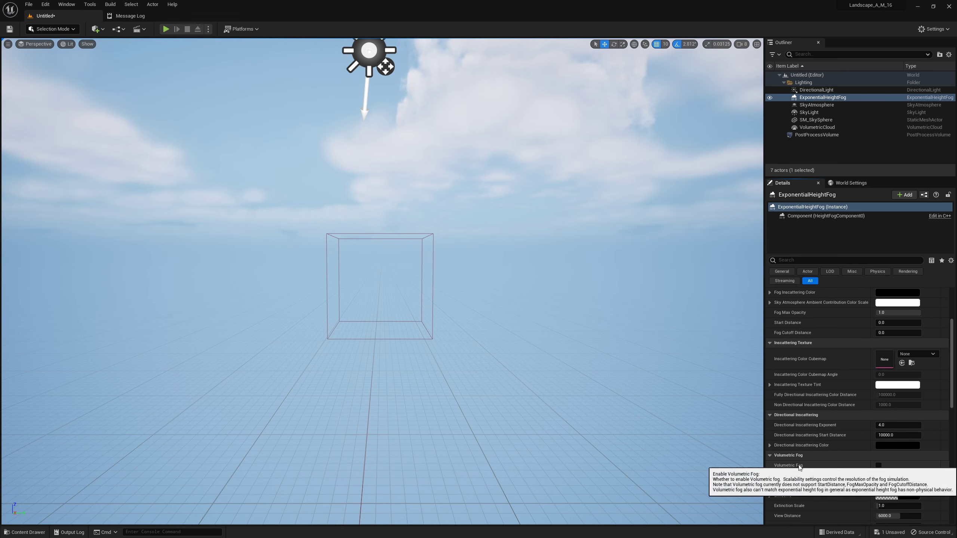
left_click(879, 467)
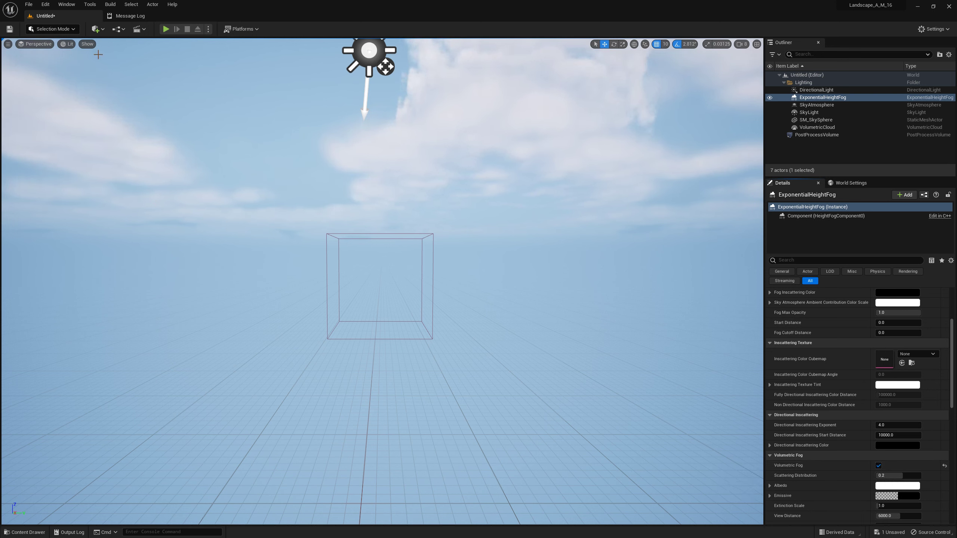
left_click(67, 29)
left_click(67, 49)
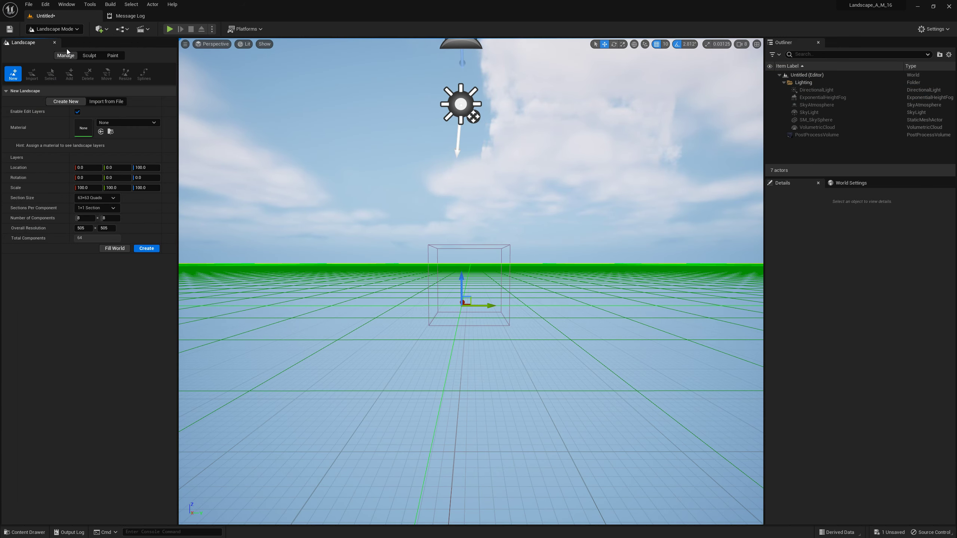
Load the USA117_XY_248_Z_211.png heightmap for import from file.
left_click(106, 101)
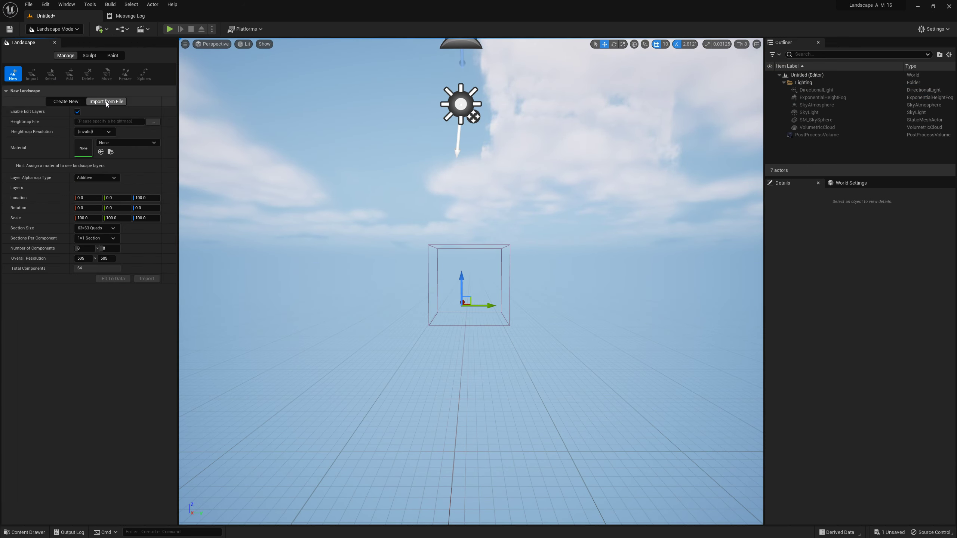
left_click(152, 124)
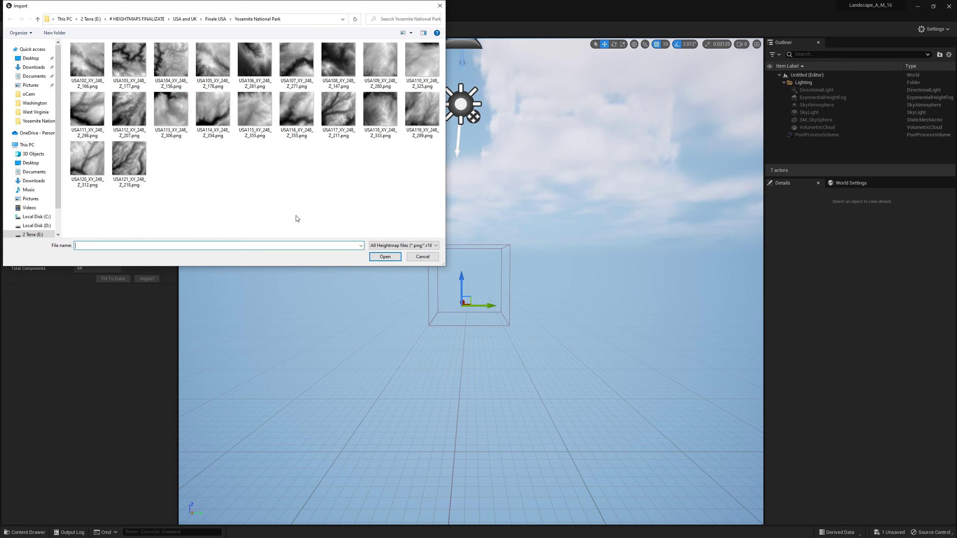
left_click(337, 125)
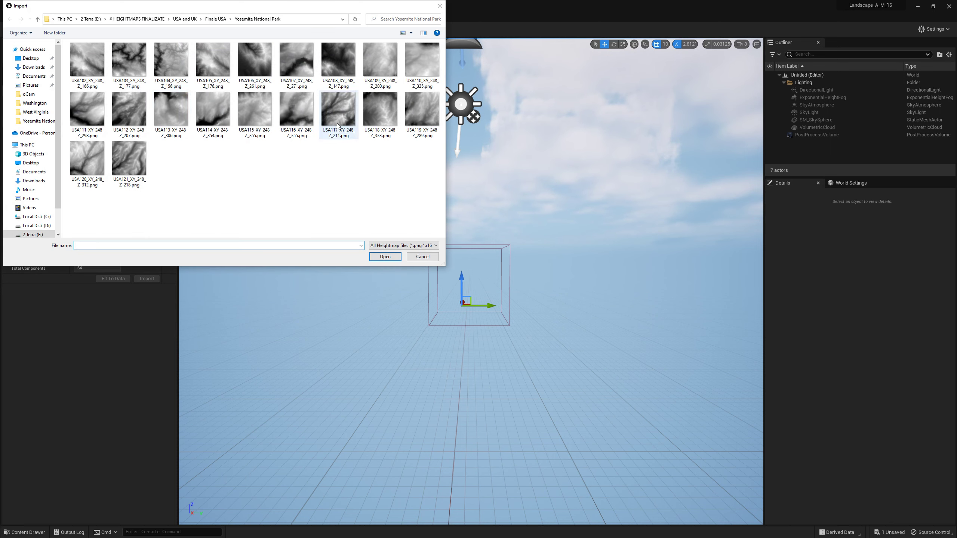
left_click(385, 256)
left_click(94, 218)
type("248")
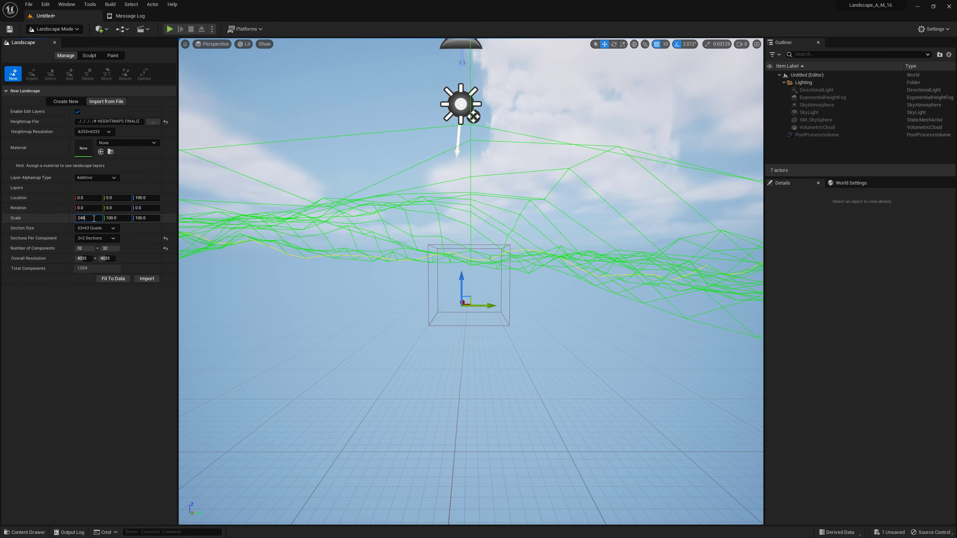
Set the landscape scale to 248, 248, 211 and import it.
key("Tab")
type("248")
left_click(149, 218)
type("211")
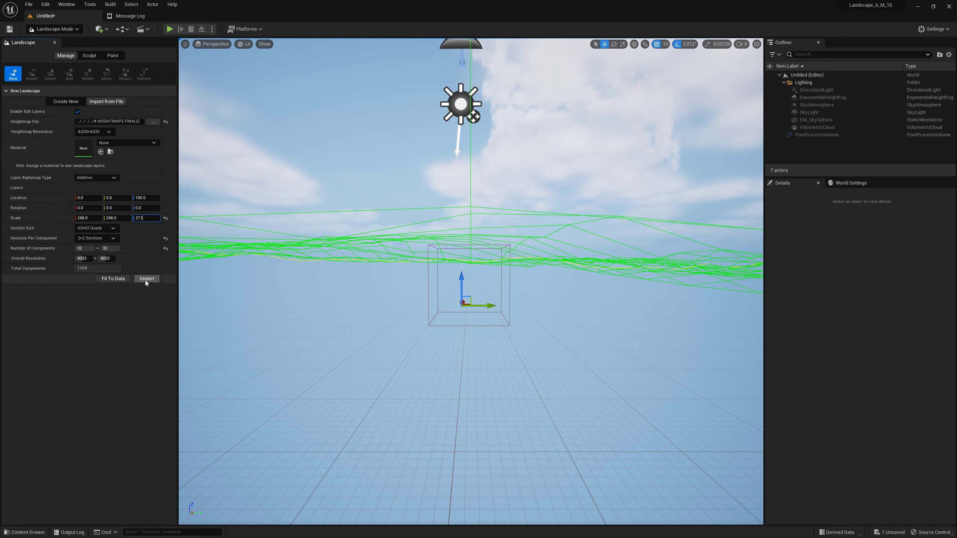
left_click(146, 279)
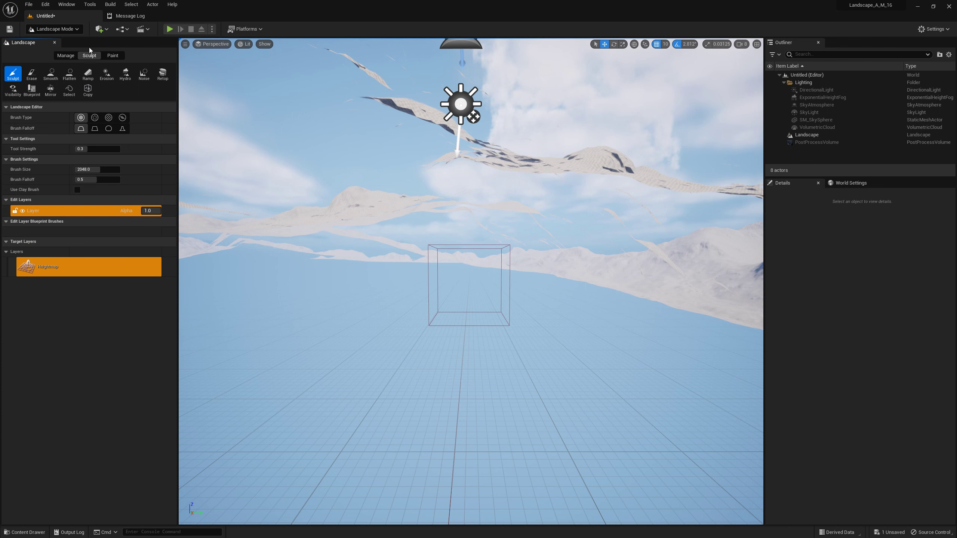
Switch back to Selection Mode and look over the snowy mountain terrain.
left_click(62, 31)
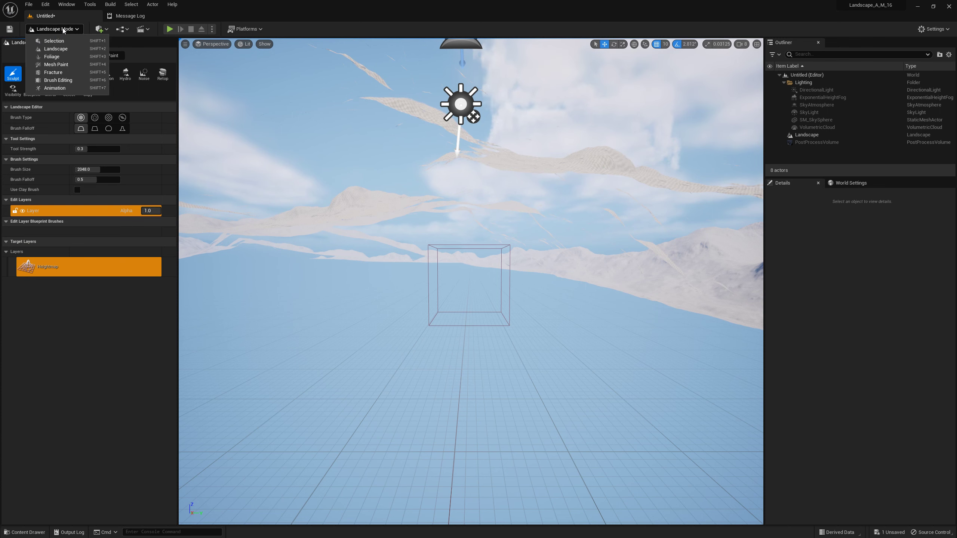
left_click(63, 43)
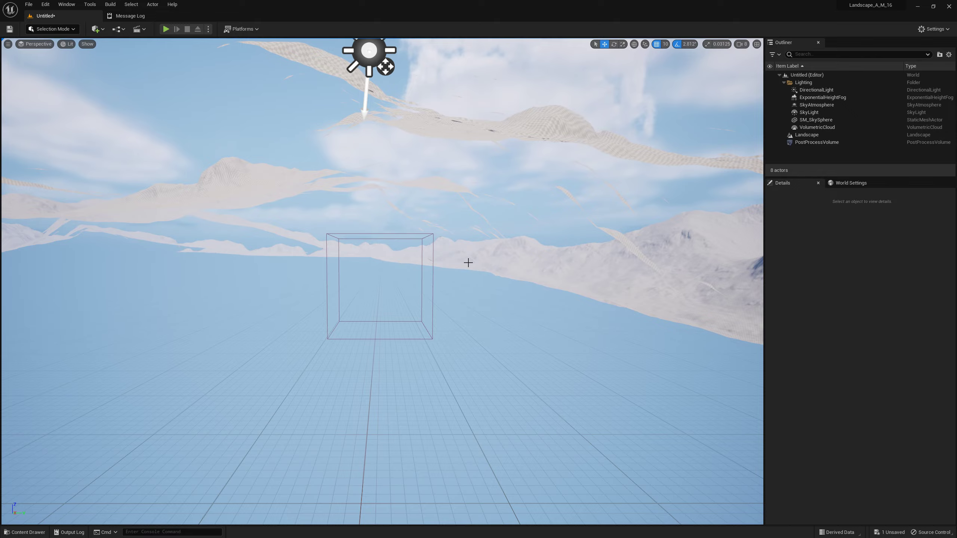
right_click_drag(613, 408, 614, 409)
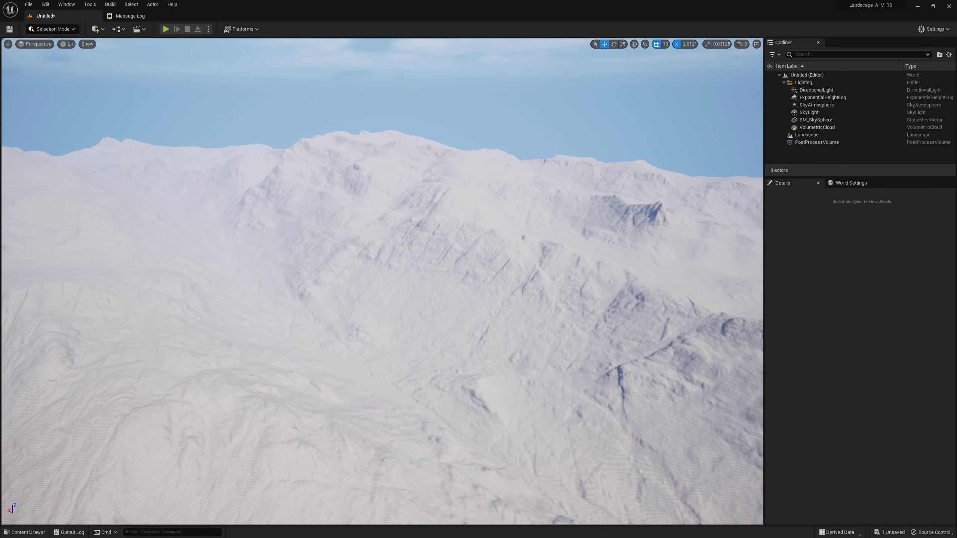
Rotate the DirectionalLight to a lower angle for stronger shadows on the mountains.
left_click(813, 89)
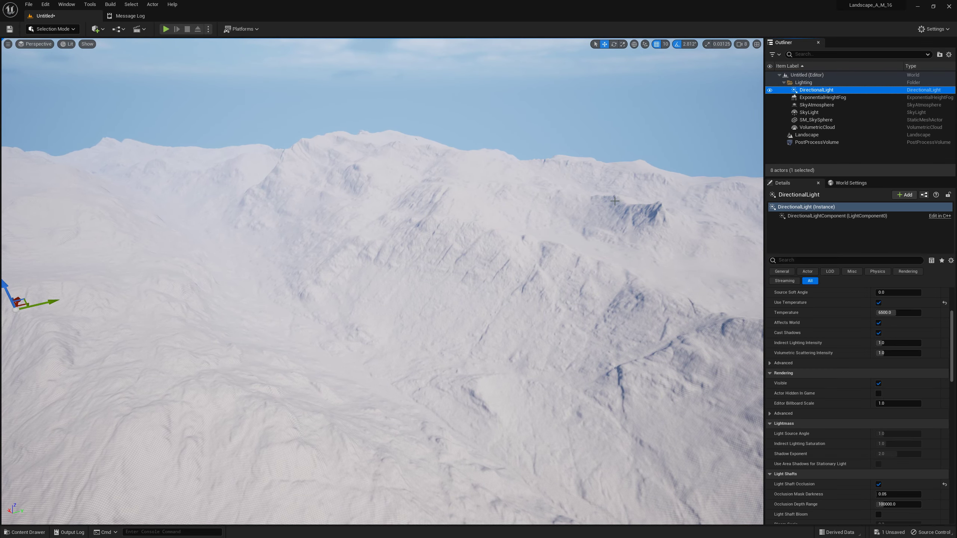
left_click(614, 43)
key("f")
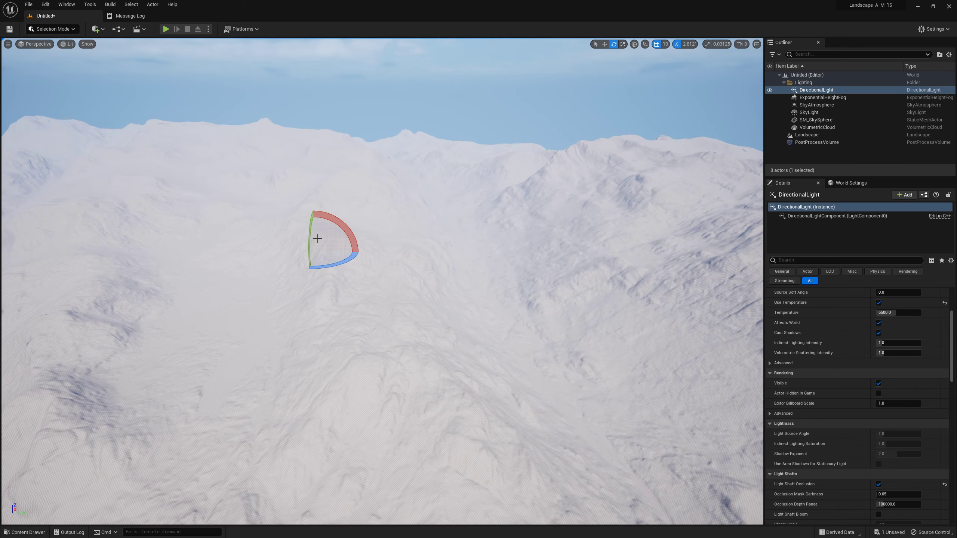
mouse_move(318, 238)
left_mouse_down()
mouse_move(324, 262)
mouse_move(315, 210)
left_mouse_up()
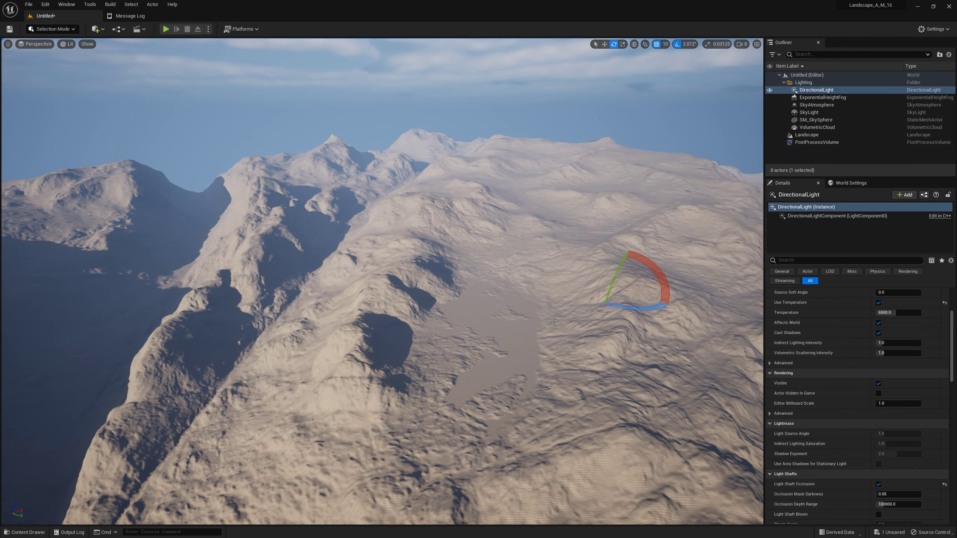
left_click_drag(651, 306, 661, 310)
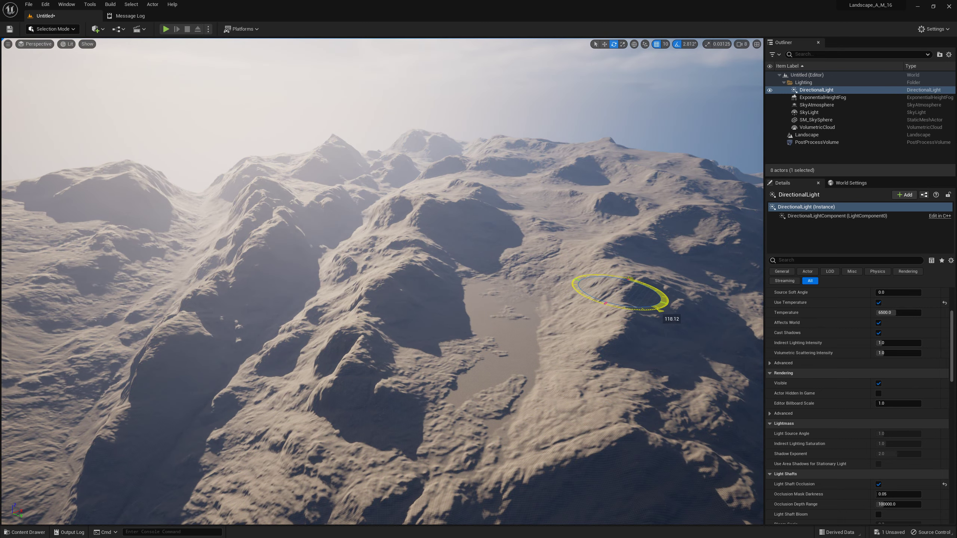
mouse_move(661, 309)
left_mouse_down()
mouse_move(674, 301)
mouse_move(623, 311)
left_mouse_up()
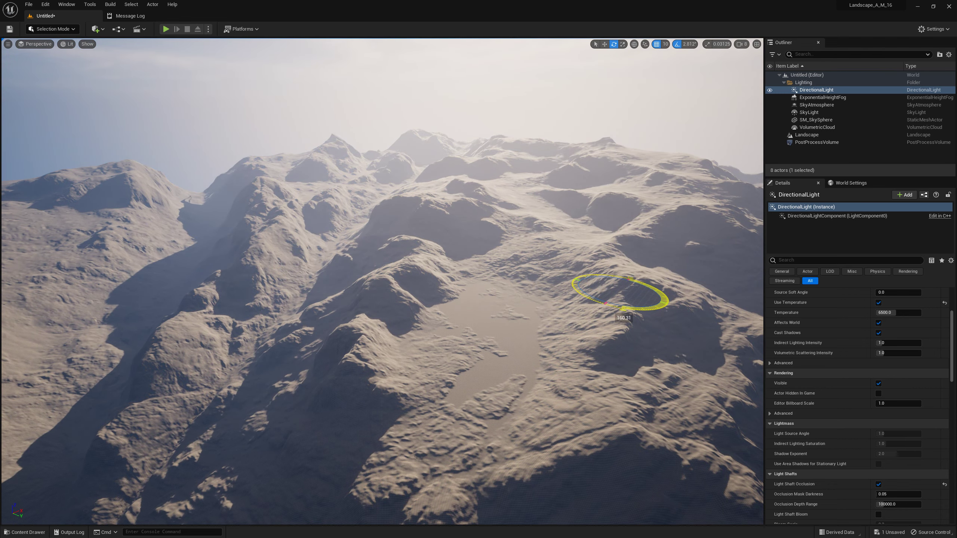
left_click_drag(623, 311, 675, 307)
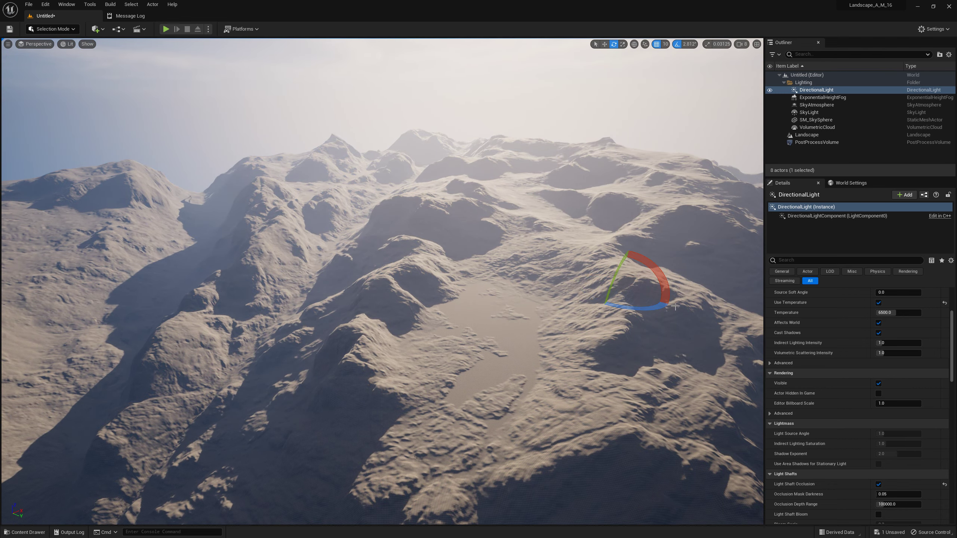
right_click_drag(610, 296, 610, 296)
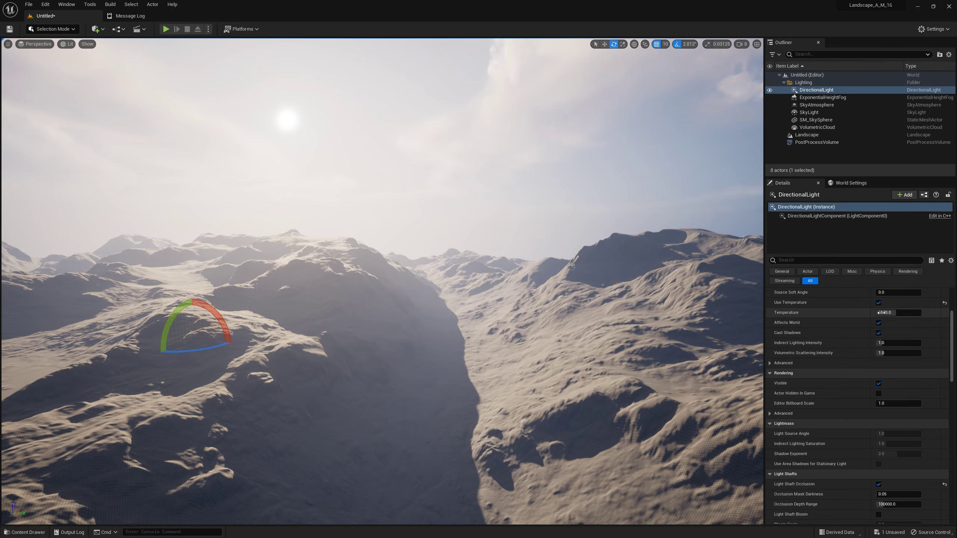
scroll(942, 309, "up", 3)
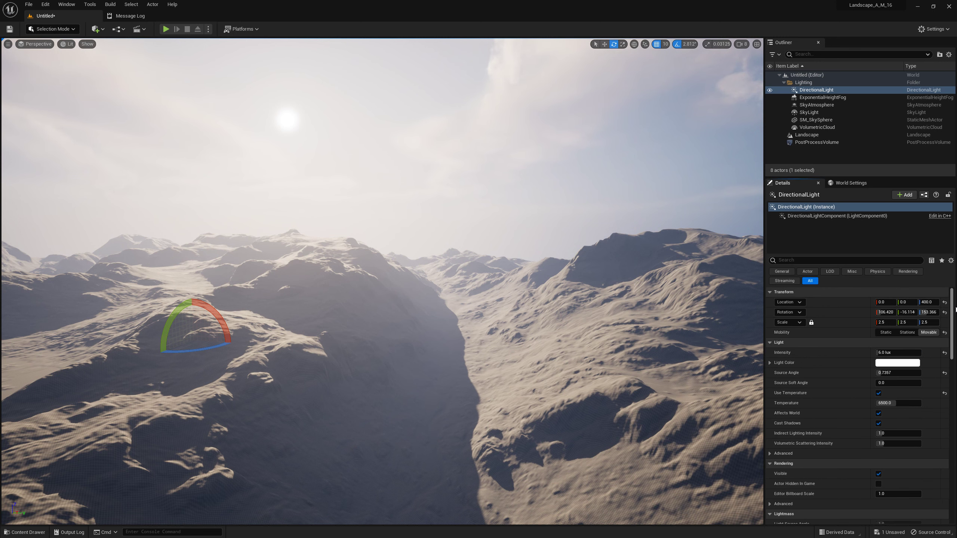
Set the directional light's Source Angle to 5 for a larger sun disc.
left_click(897, 372)
type("5")
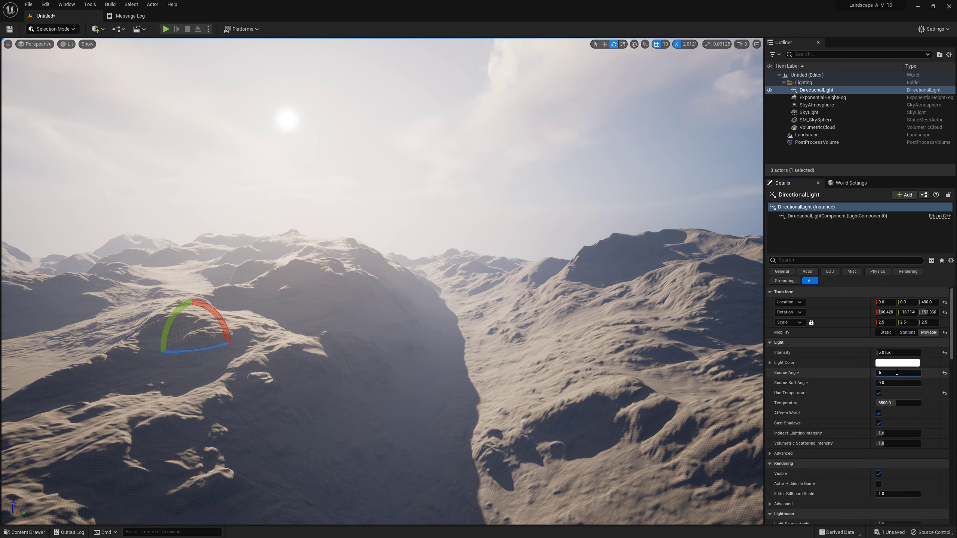
key("Return")
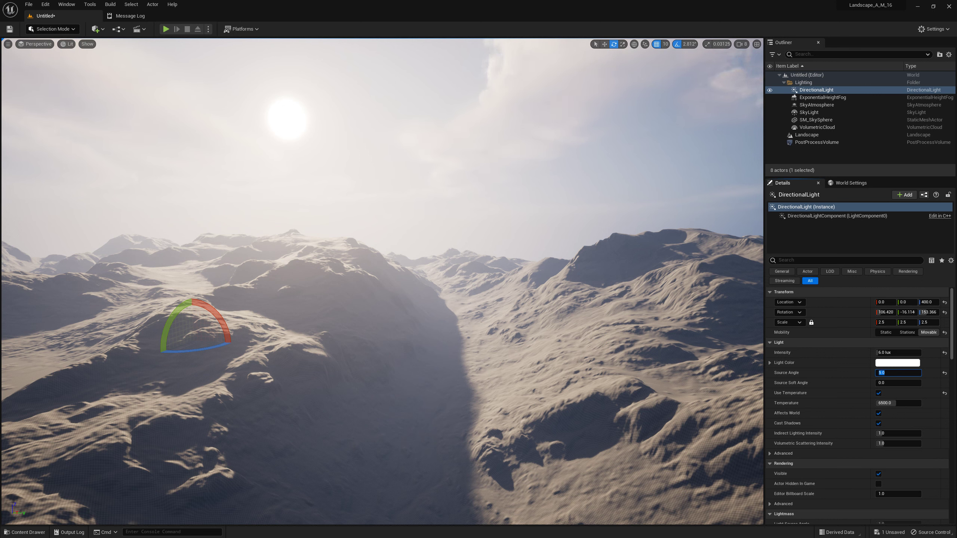
left_click(845, 135)
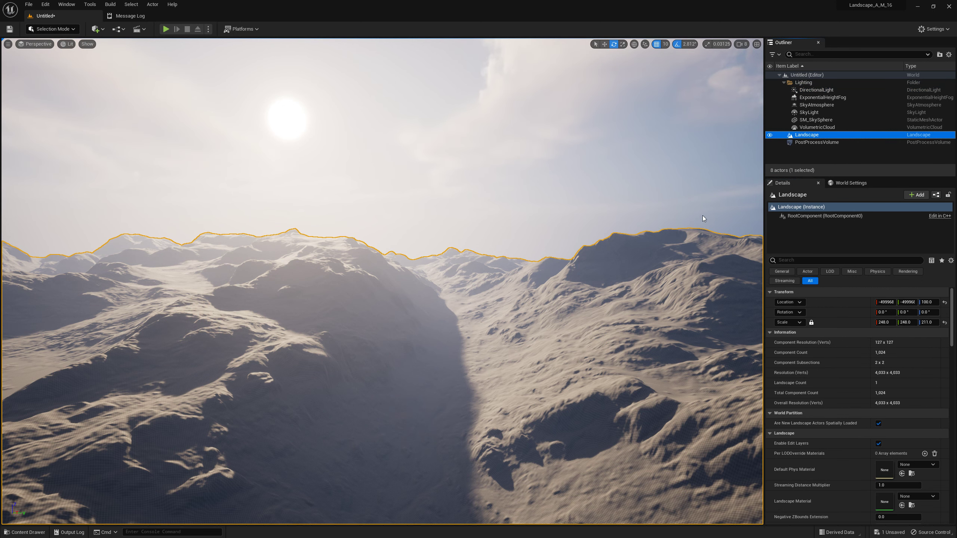
Assign MI_AutoLandscape from Materials > Landscape as the Landscape Material.
left_click(42, 532)
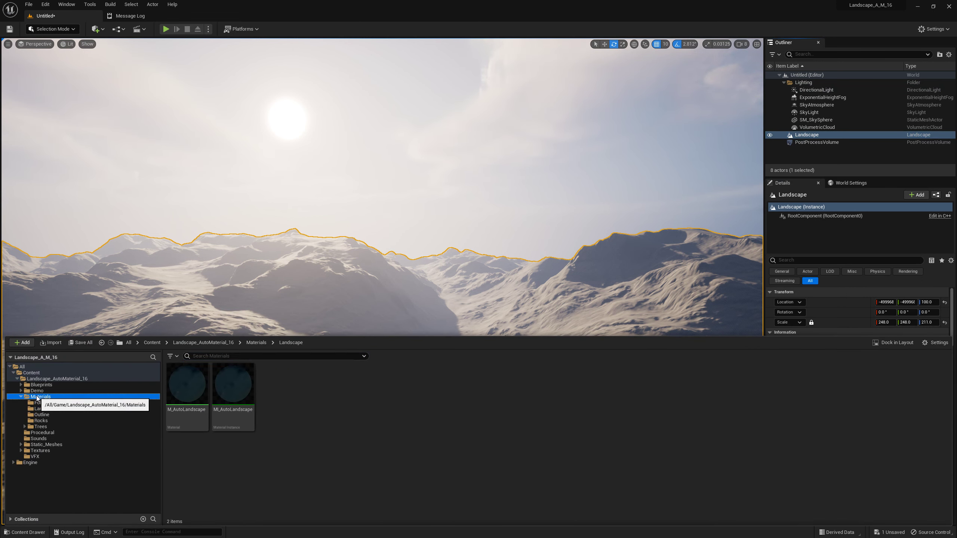
left_click(74, 397)
double_click(227, 388)
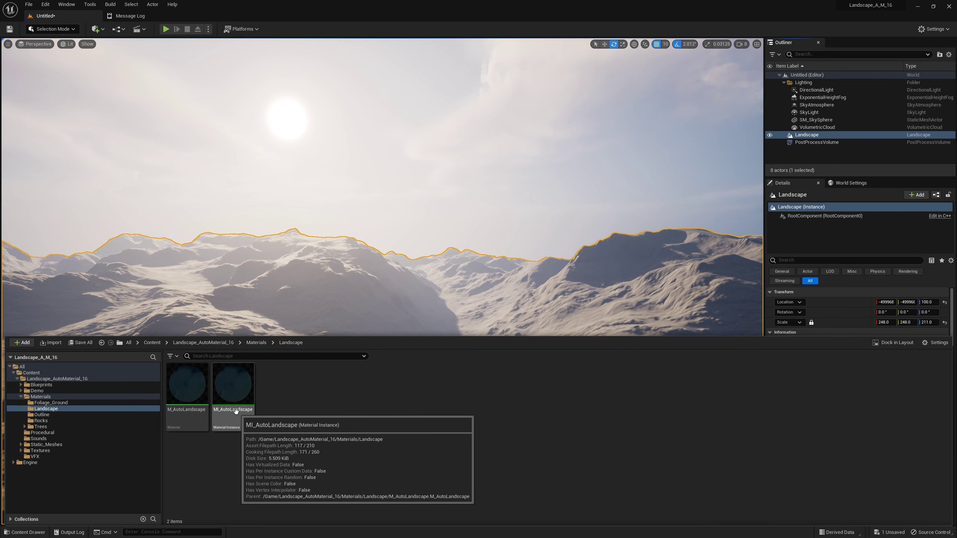
left_click(236, 413)
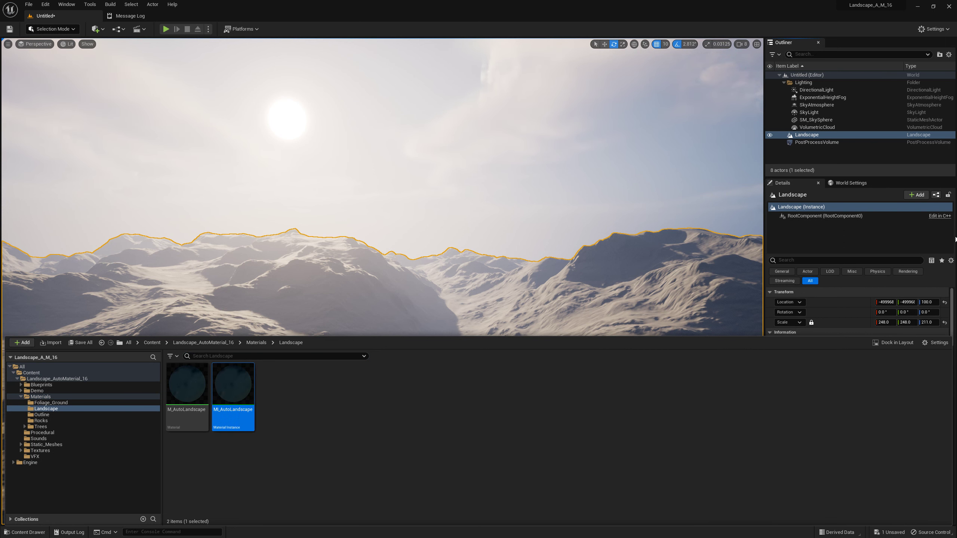
scroll(946, 302, "down", 2)
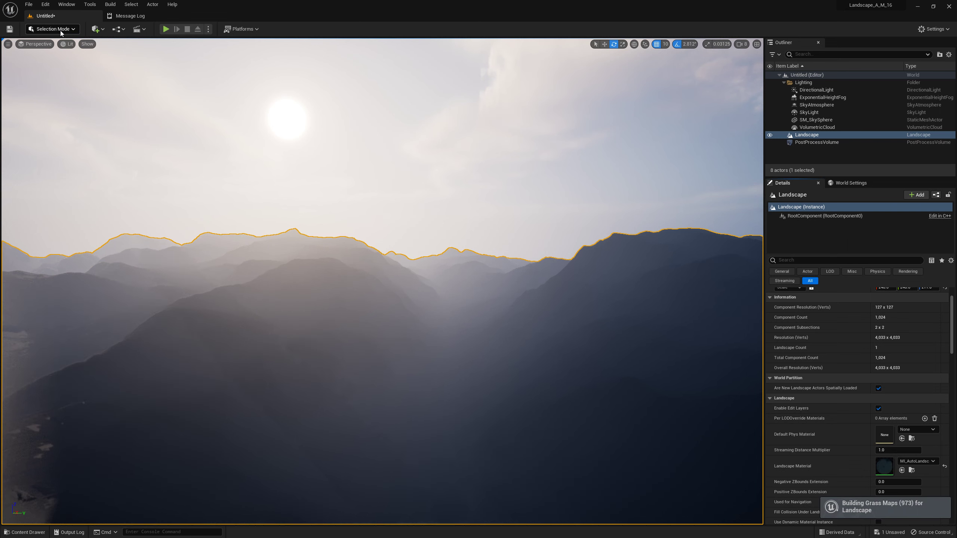
left_click(60, 30)
In Landscape Paint mode, assign L1_LayerInfo to the L1 paint layer.
left_click(56, 48)
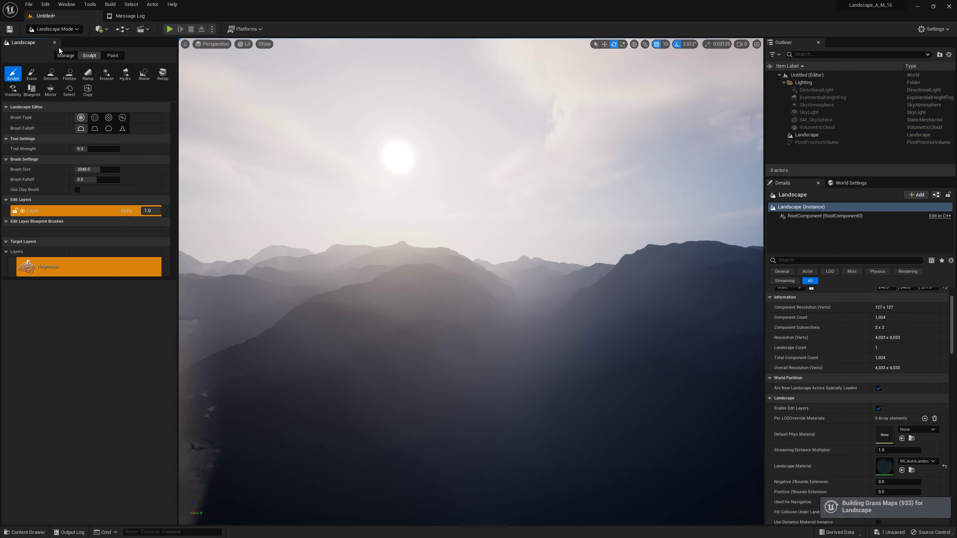
left_click(112, 56)
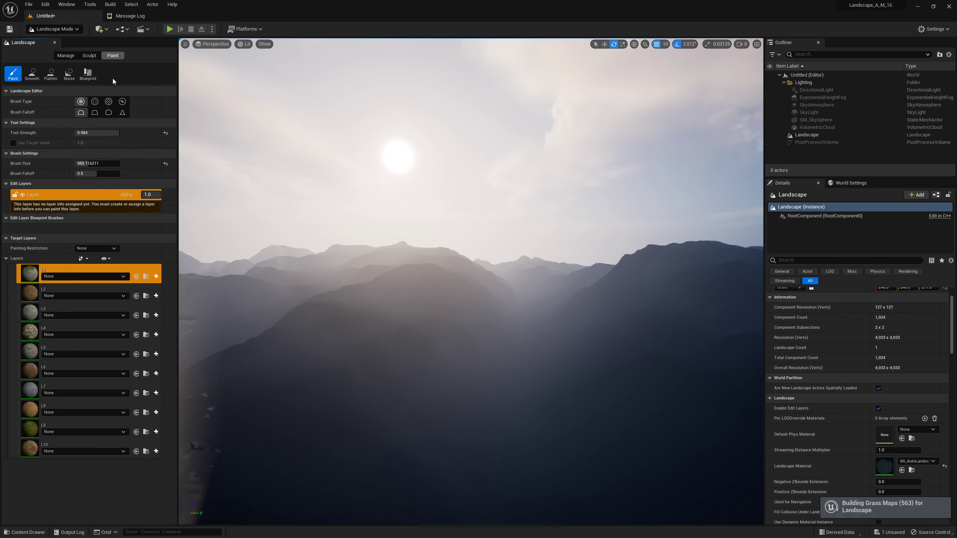
left_click(82, 277)
left_click(83, 341)
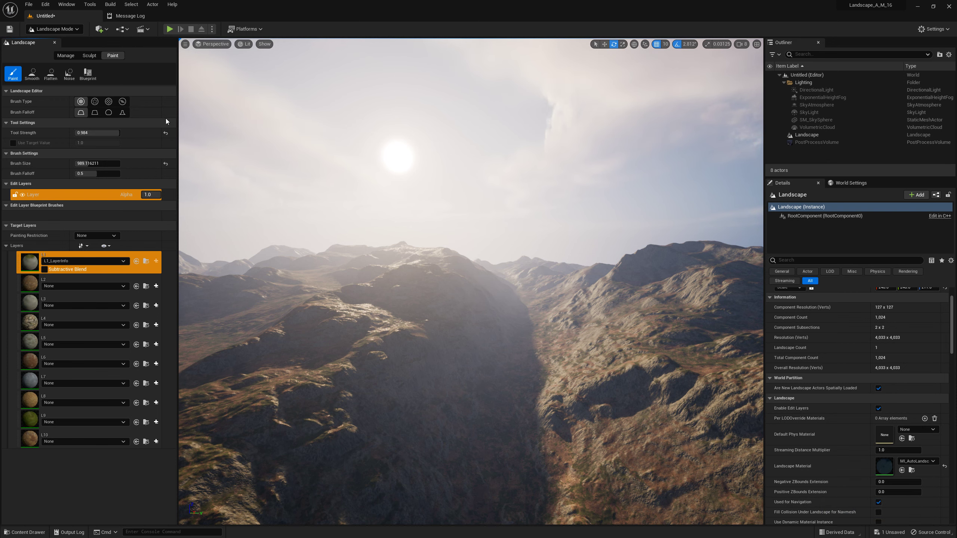
left_click(57, 31)
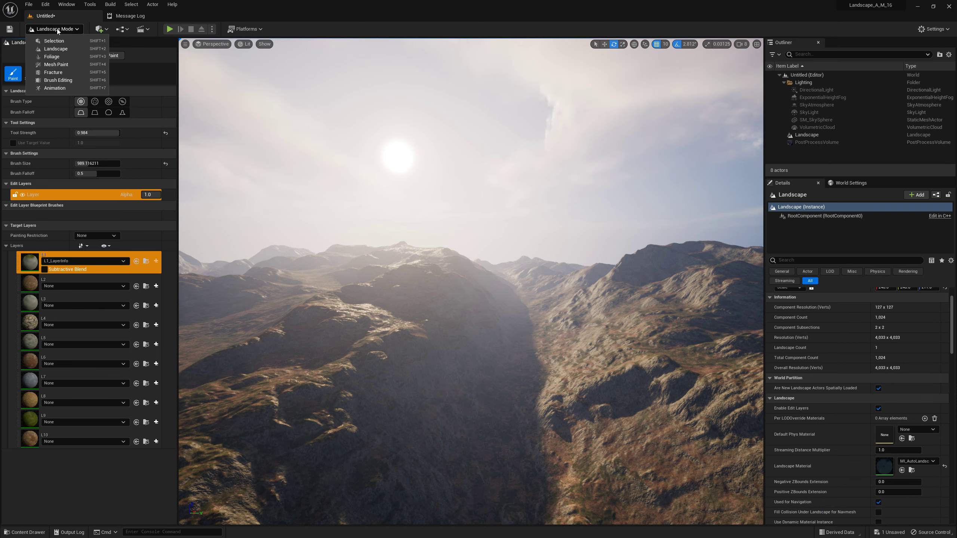
Back in Selection Mode, select DirectionalLight and fly the camera into the grassy valley.
left_click(56, 41)
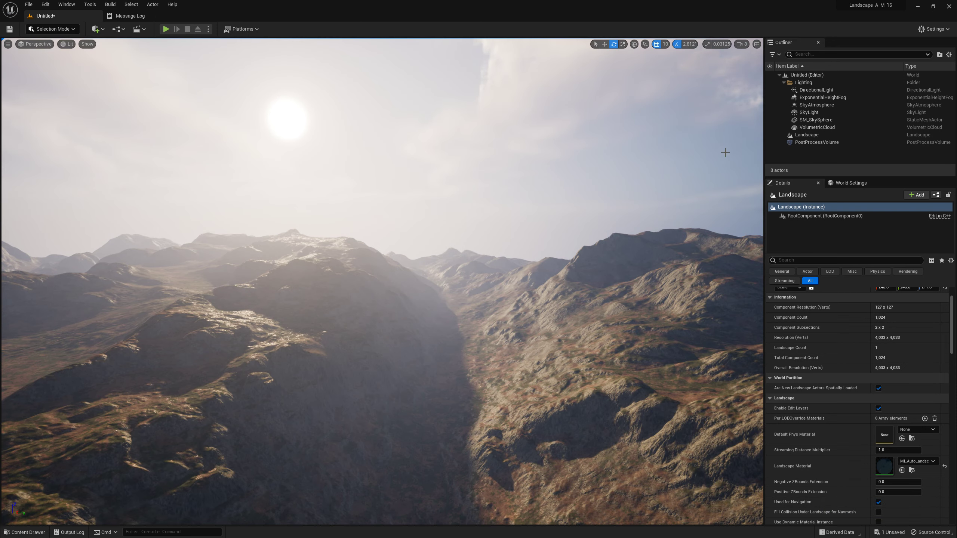
left_click(816, 90)
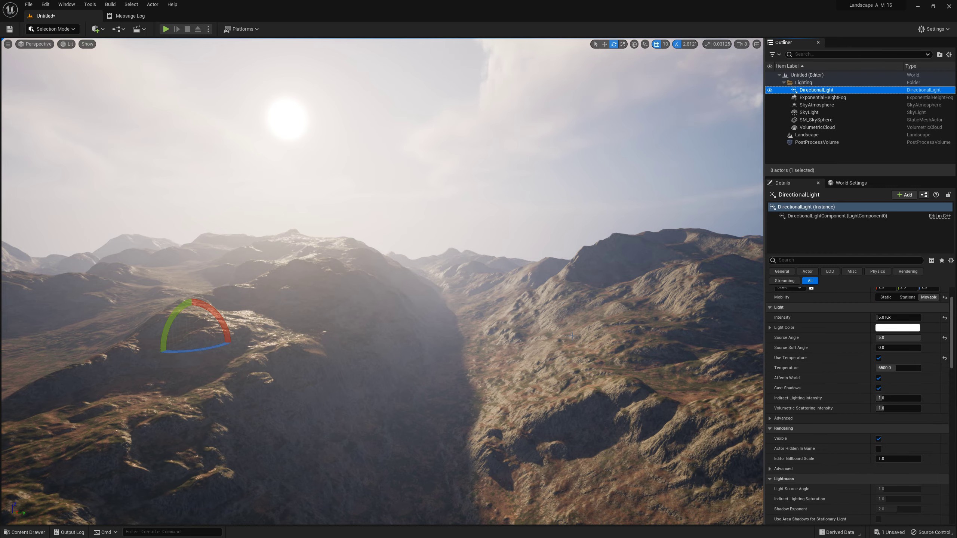
mouse_move(572, 335)
right_mouse_down()
mouse_move(414, 362)
mouse_move(376, 286)
mouse_move(376, 302)
right_mouse_up()
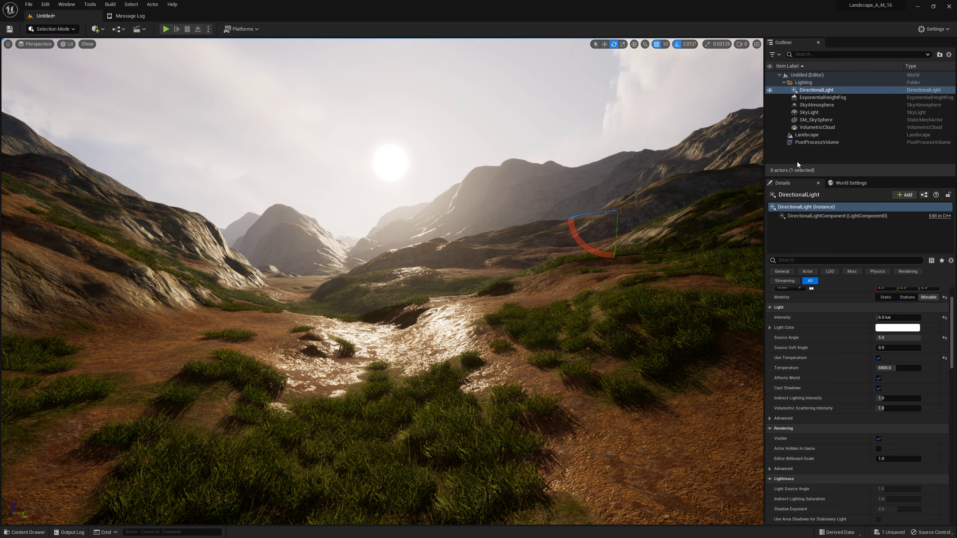
Set the World Settings GameMode Override to BP_FirstPersonGameMode and play the level.
left_click(844, 182)
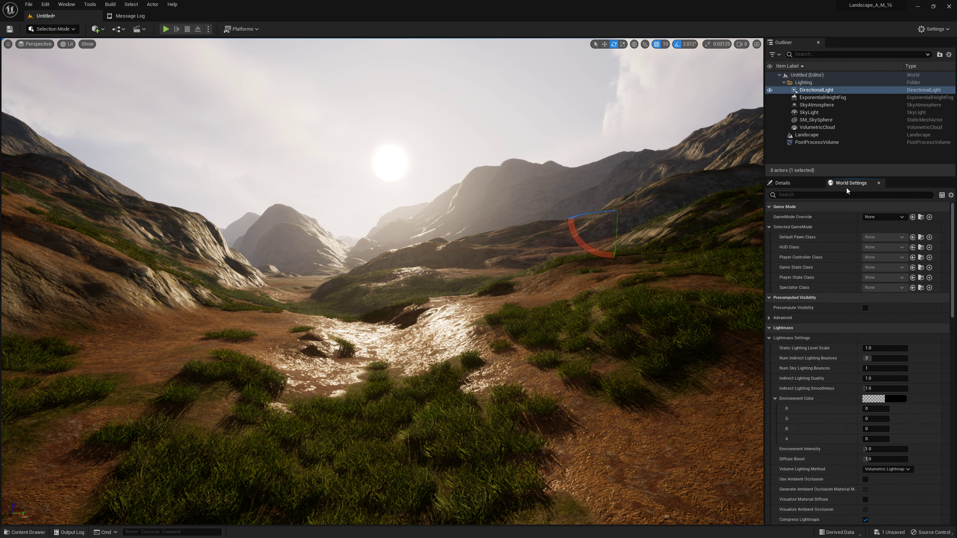
left_click(882, 217)
left_click(888, 251)
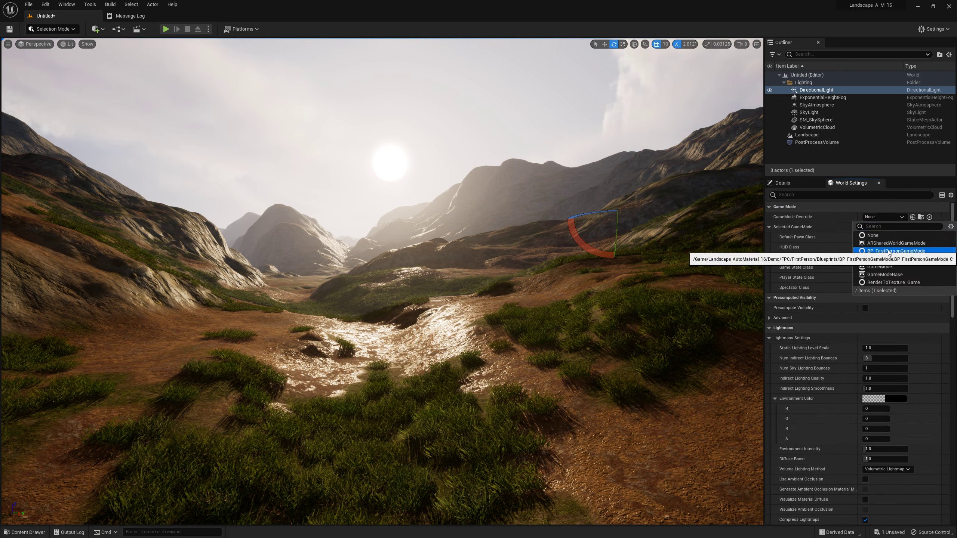
left_click(888, 252)
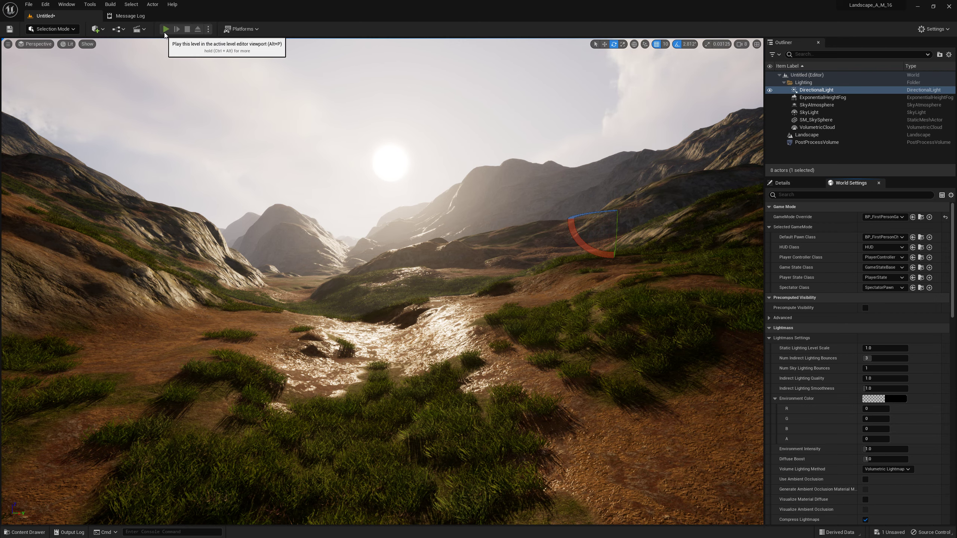
left_click(165, 33)
Stop the first-person play test with Esc and fly the editor camera high above the valley.
left_click(382, 281)
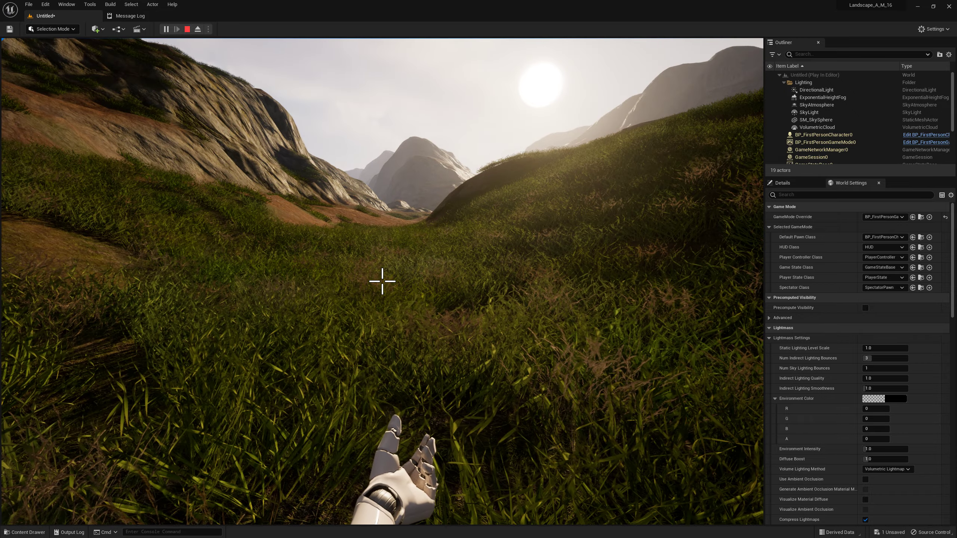
key("Escape")
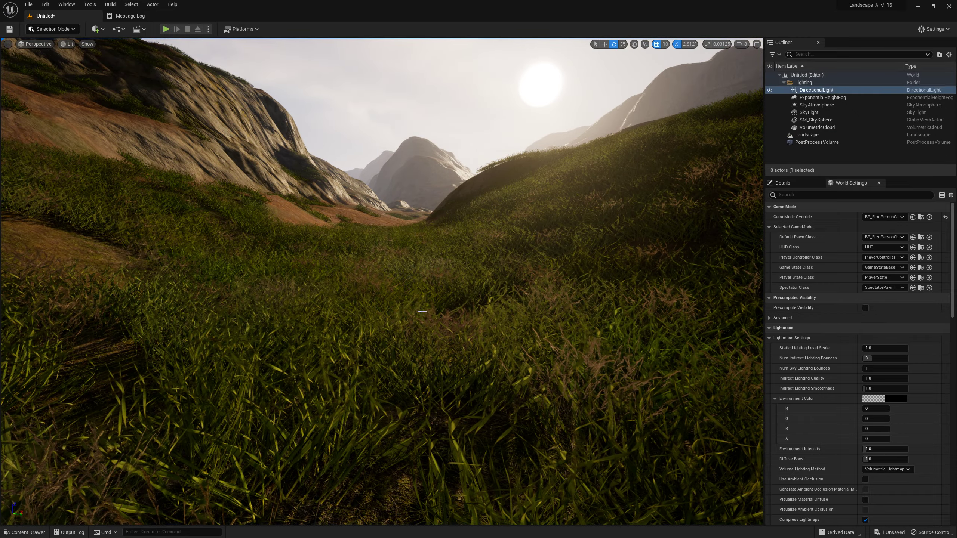
right_click_drag(422, 311, 422, 311)
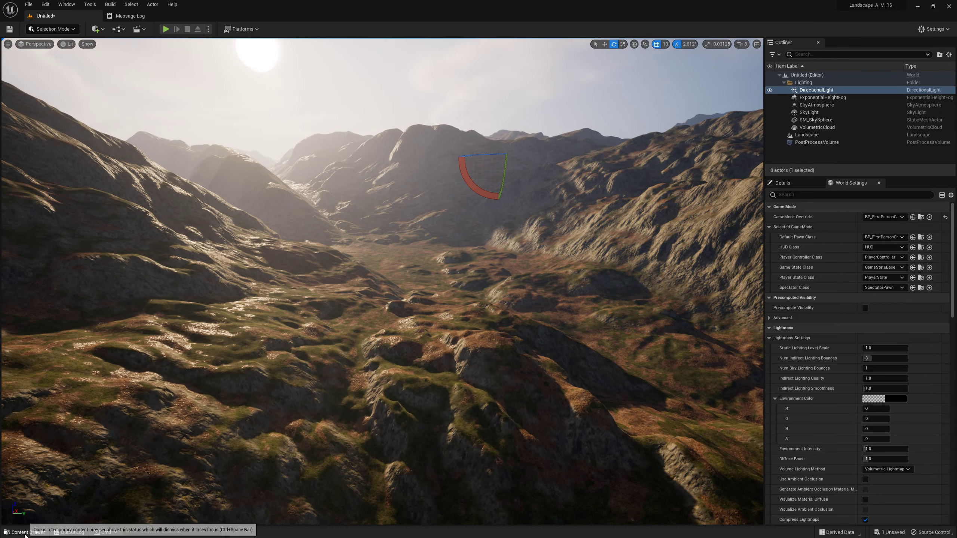
Drag Trees_Procedural_Spawner from the Procedural folder into the level and show its properties.
left_click(25, 532)
left_click(47, 433)
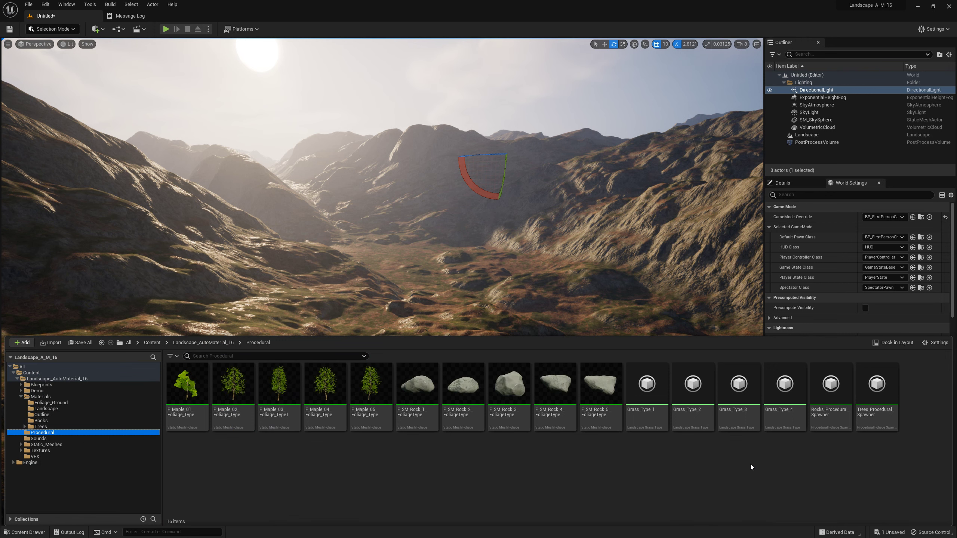
left_click_drag(872, 415, 442, 314)
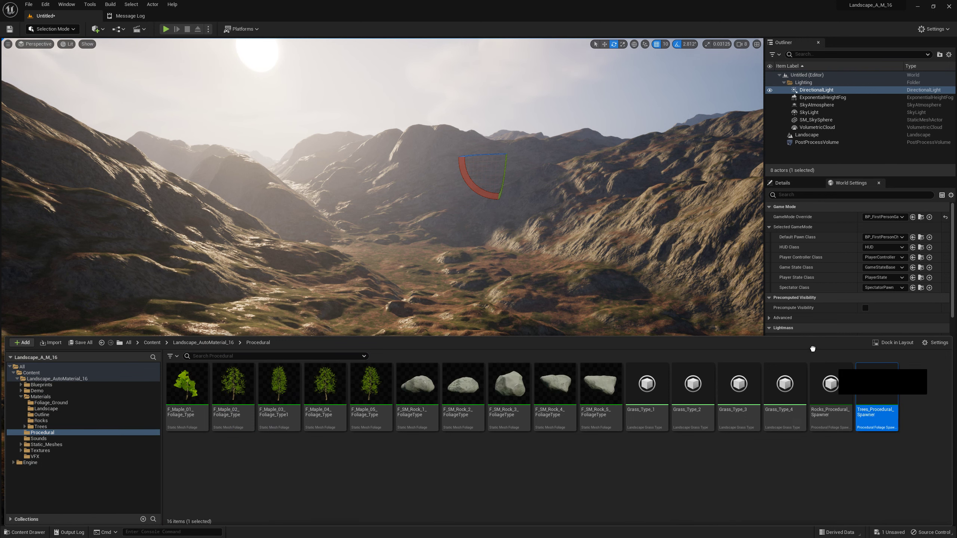
left_click_drag(391, 335, 390, 333)
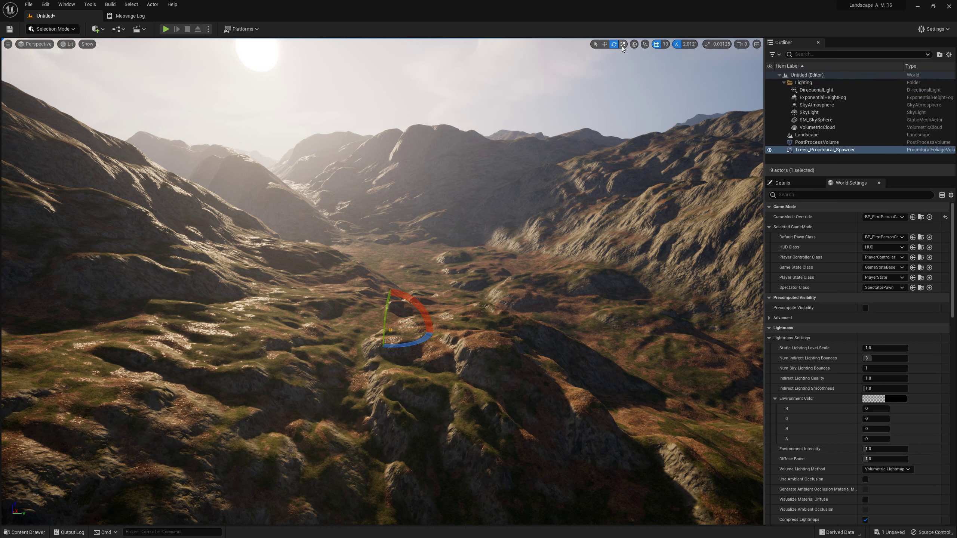
left_click(605, 45)
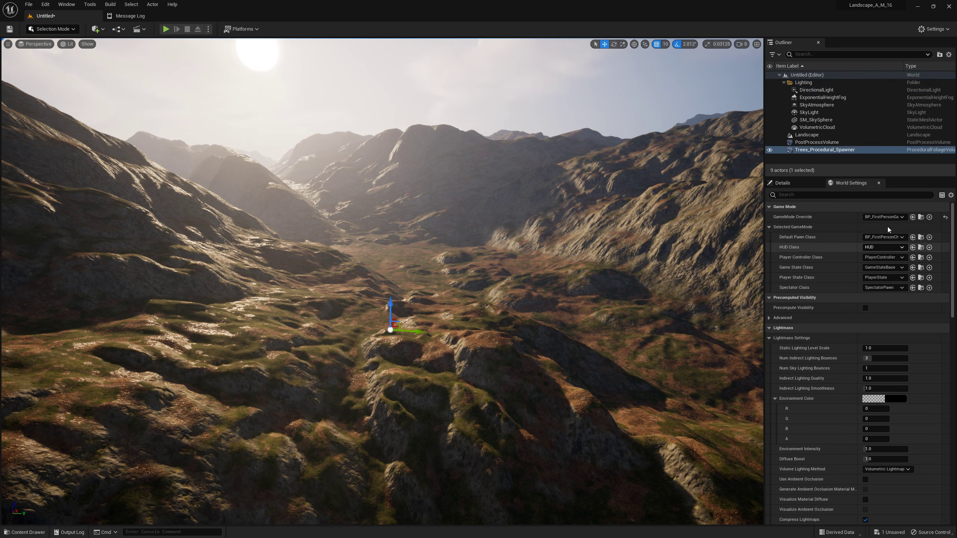
left_click(782, 183)
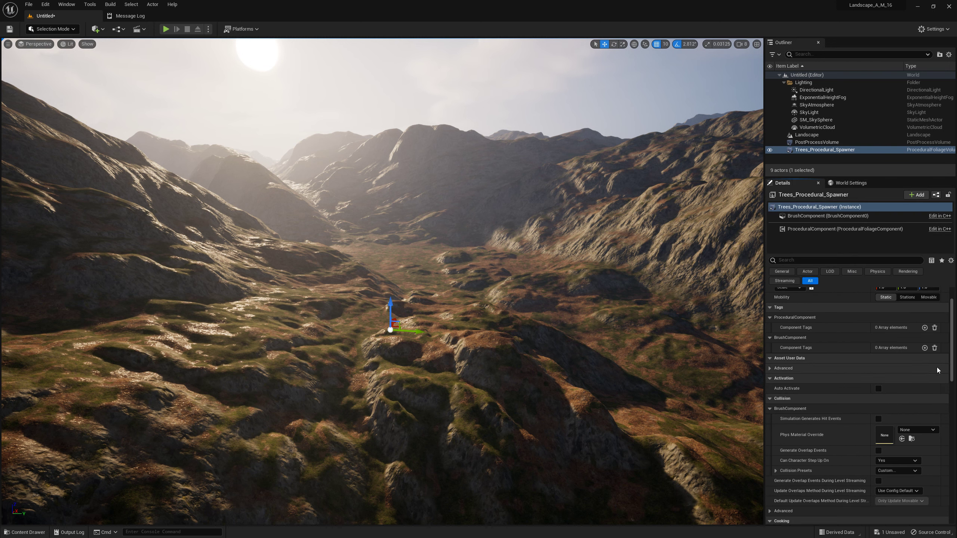
scroll(952, 342, "up", 2)
type("4000")
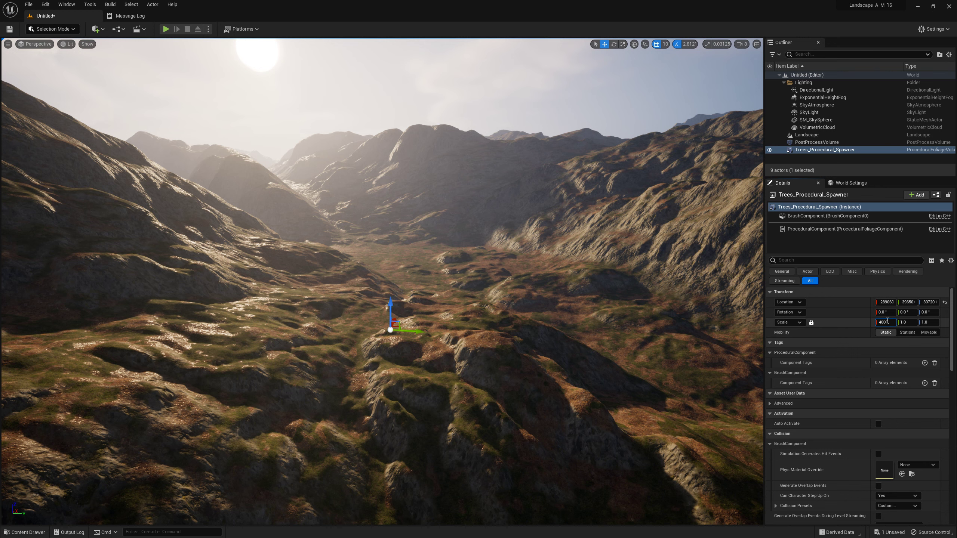
In a top-down wireframe view, slide the 4000-scaled spawner volume right over the landscape.
left_click(37, 45)
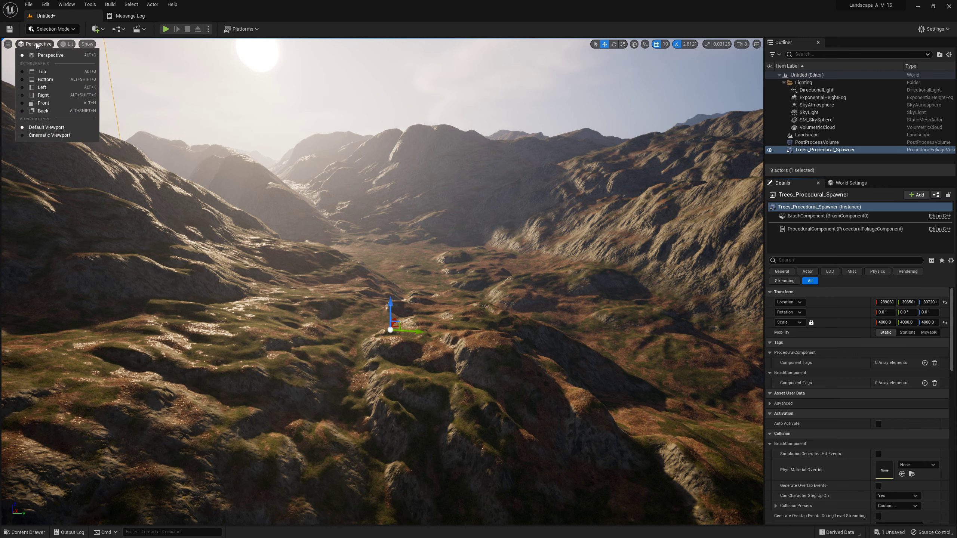
left_click(42, 71)
key("f")
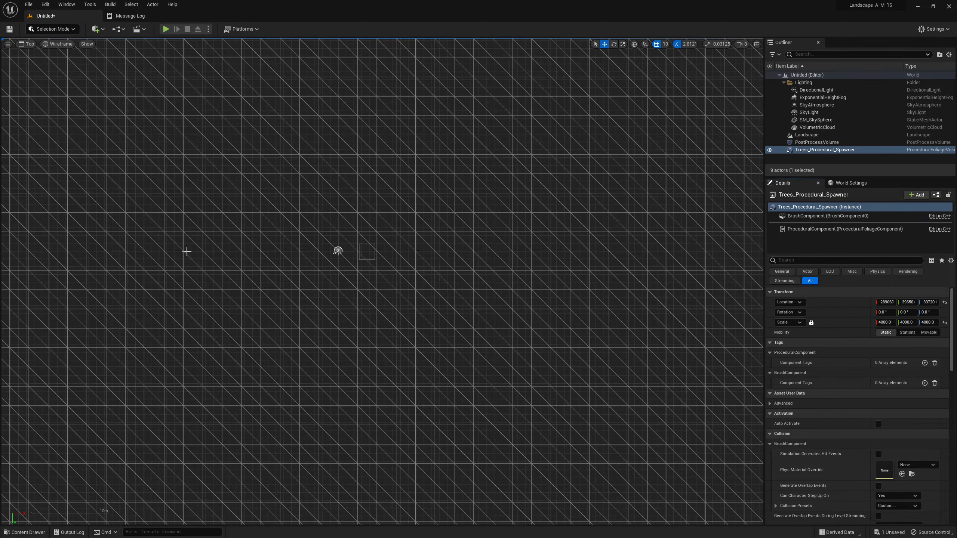
scroll(184, 252, "down", 3)
scroll(177, 252, "down", 3)
scroll(186, 253, "down", 3)
scroll(193, 251, "down", 3)
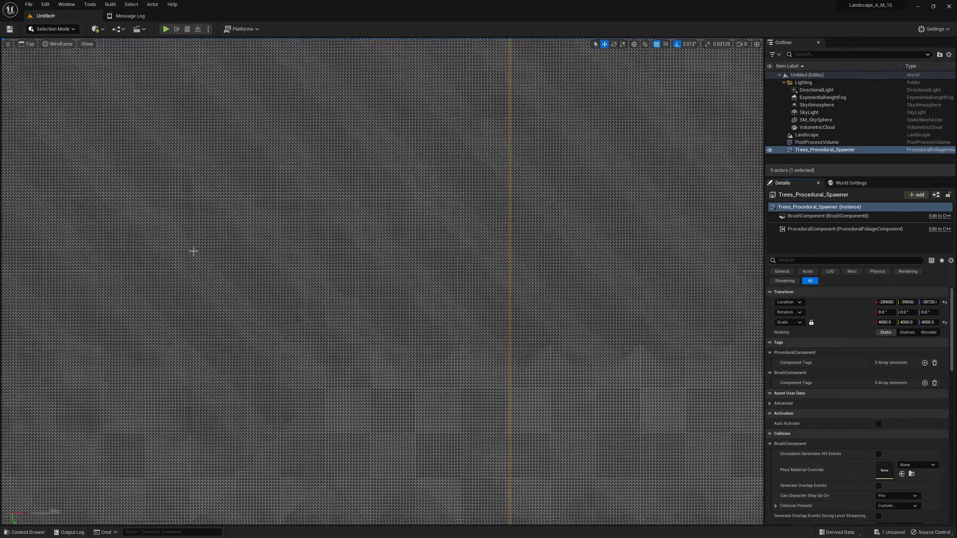
scroll(195, 249, "down", 2)
scroll(200, 245, "down", 2)
scroll(205, 245, "down", 2)
scroll(210, 241, "down", 2)
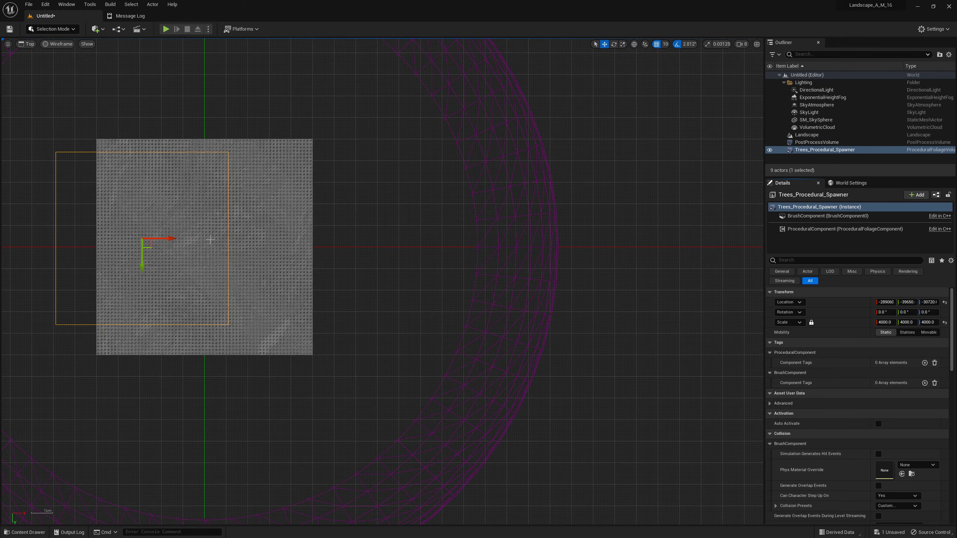
left_click_drag(149, 250, 214, 254)
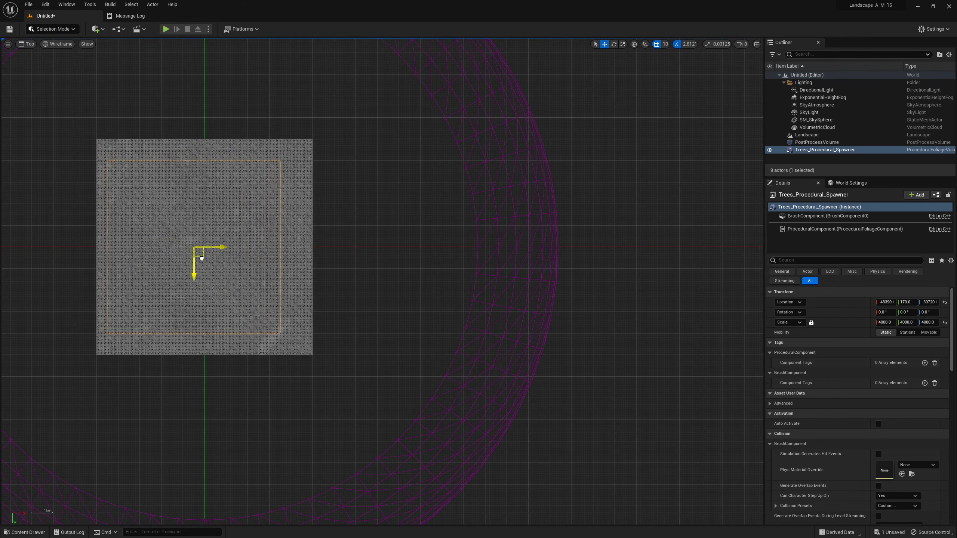
left_click(74, 30)
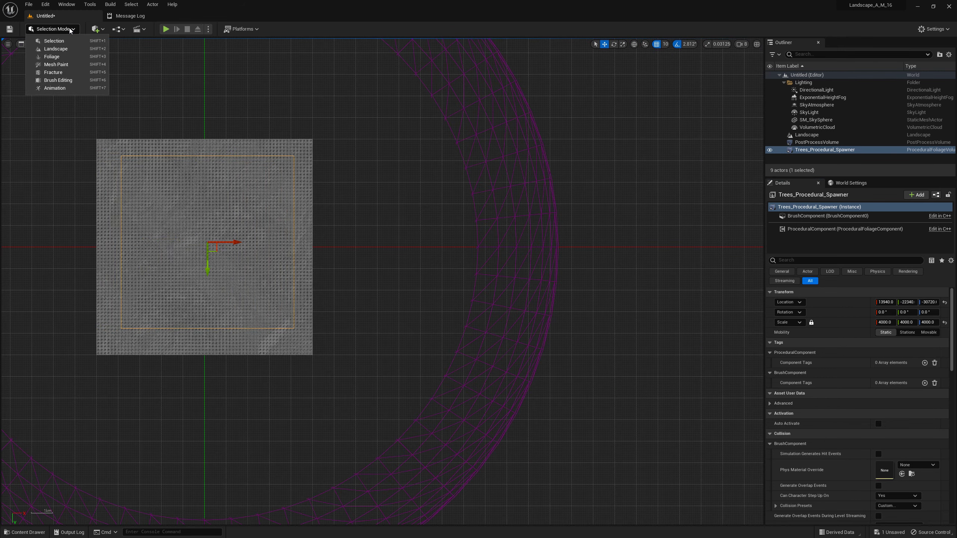
Enter Brush Editing mode, centre the volume in view, and reselect Trees_Procedural_Spawner.
left_click(71, 83)
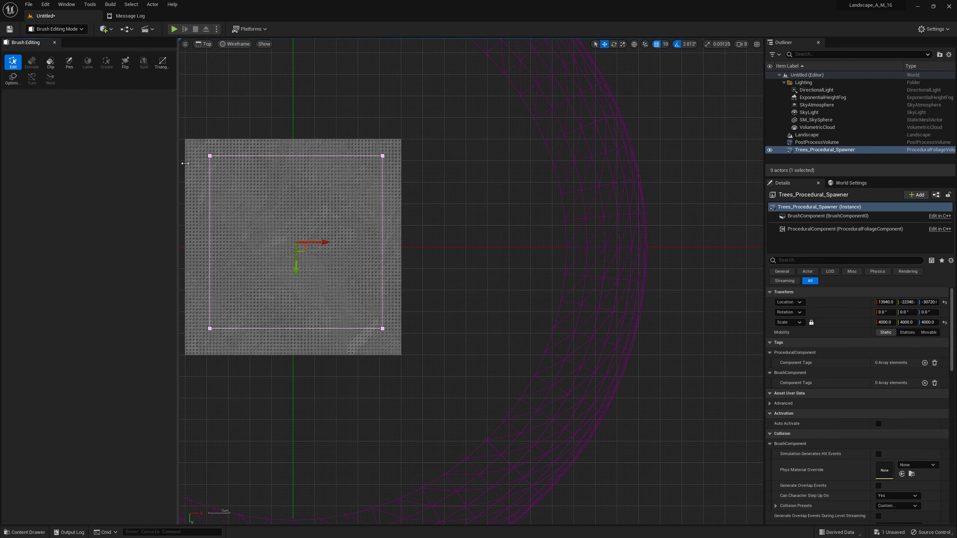
scroll(303, 412, "down", 2)
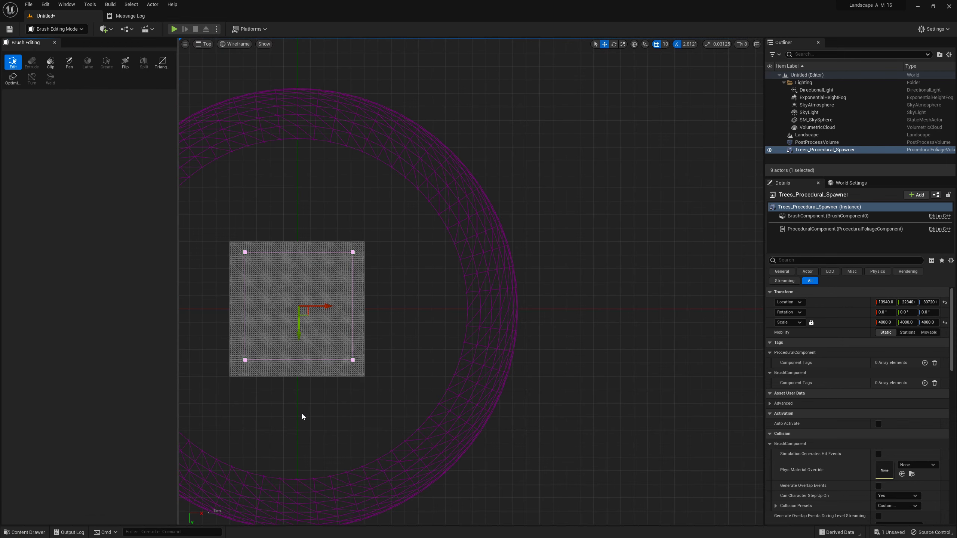
middle_click_drag(302, 414, 383, 415)
right_click_drag(286, 393, 416, 388)
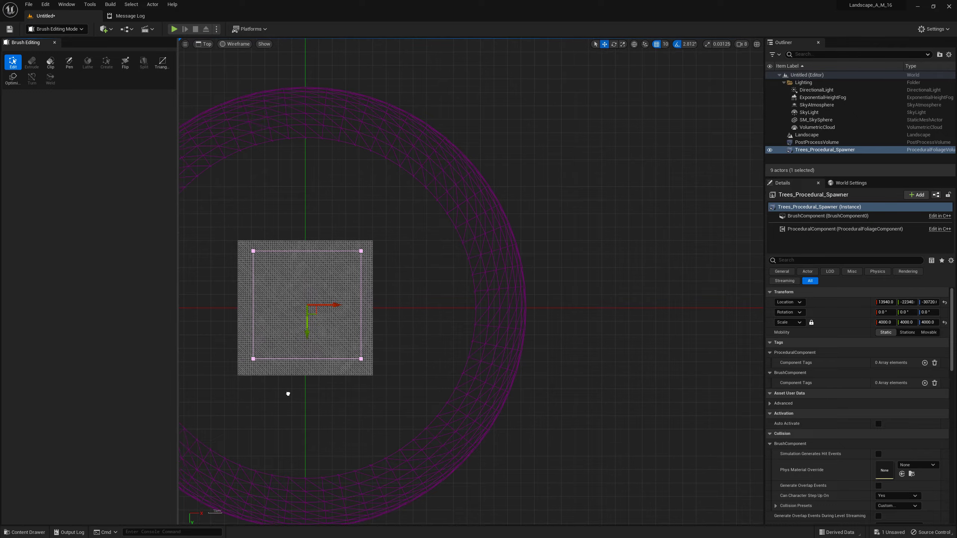
left_click_drag(349, 227, 501, 282)
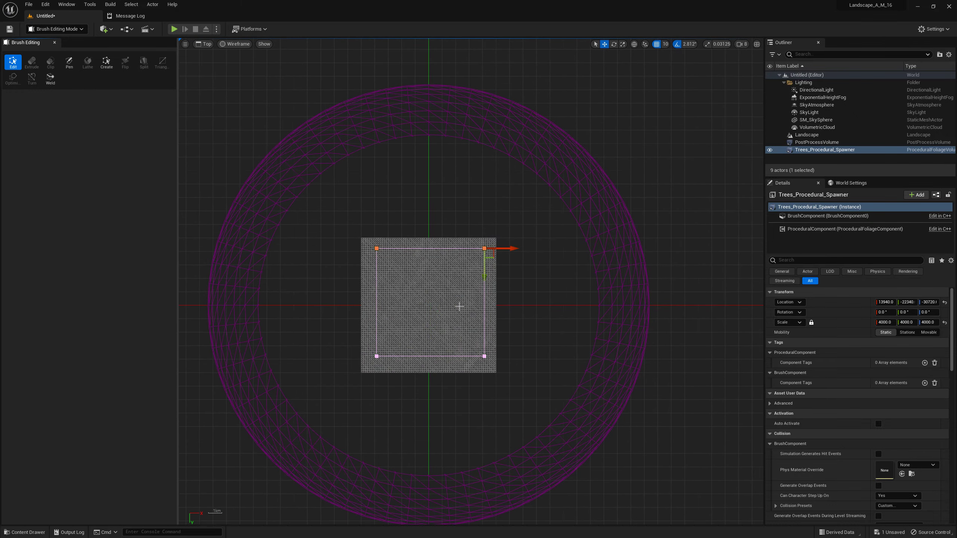
left_click(484, 272)
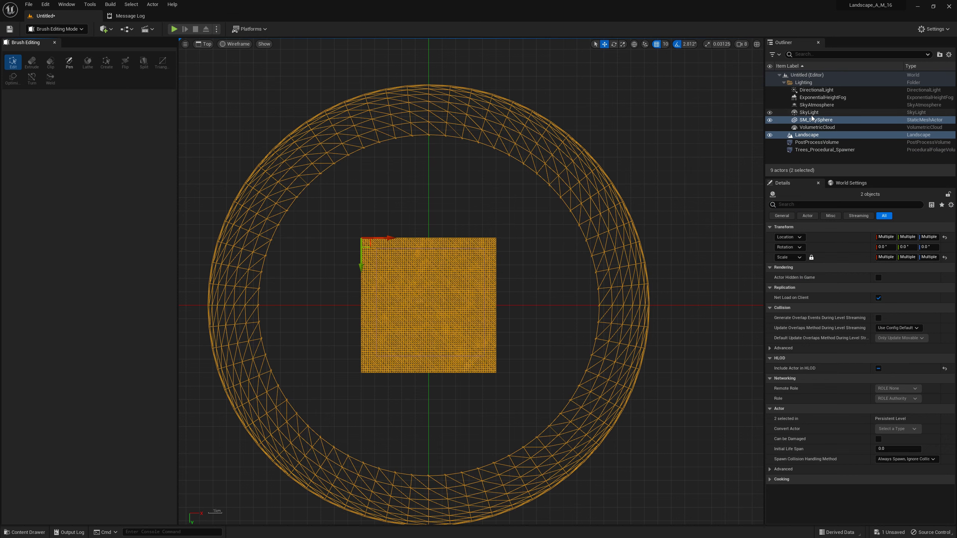
left_click(818, 150)
In top view, push the volume's top, right and left edges outward to cover the landscape.
left_click_drag(363, 227, 544, 286)
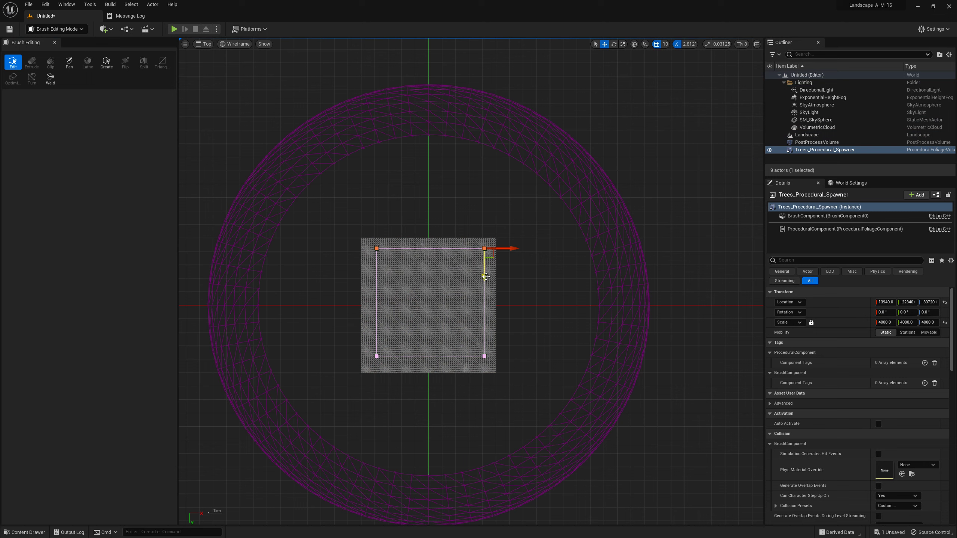
left_click_drag(486, 277, 492, 265)
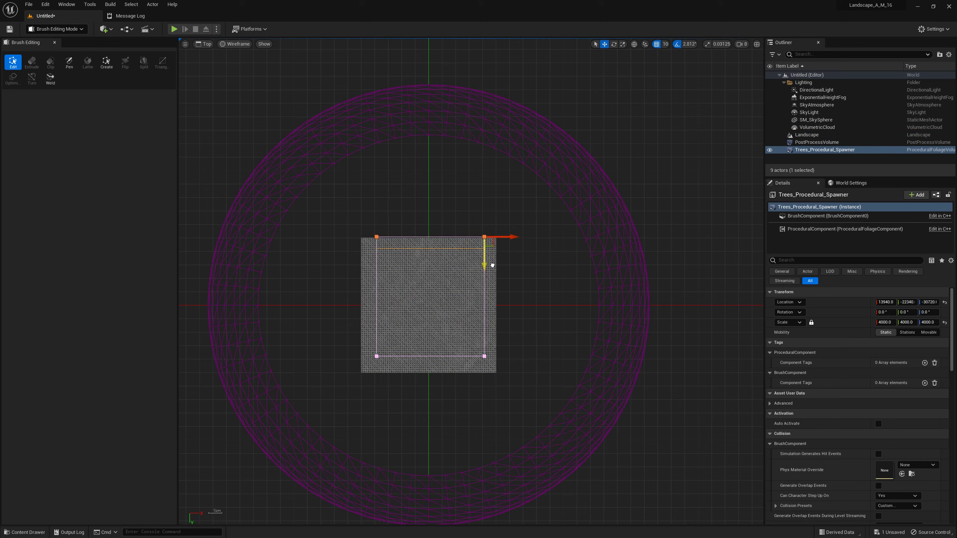
left_click_drag(465, 237, 532, 382)
left_click_drag(510, 240, 524, 241)
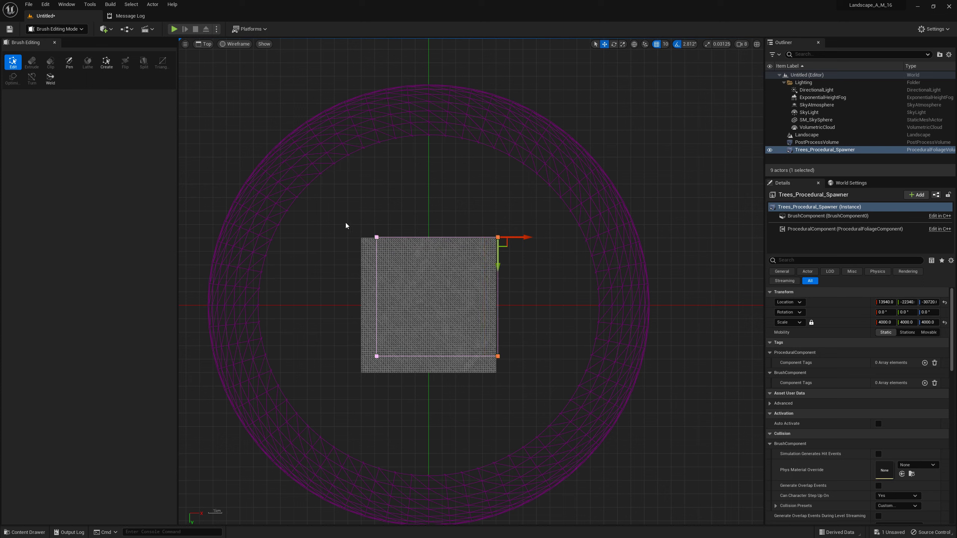
left_click_drag(346, 225, 419, 412)
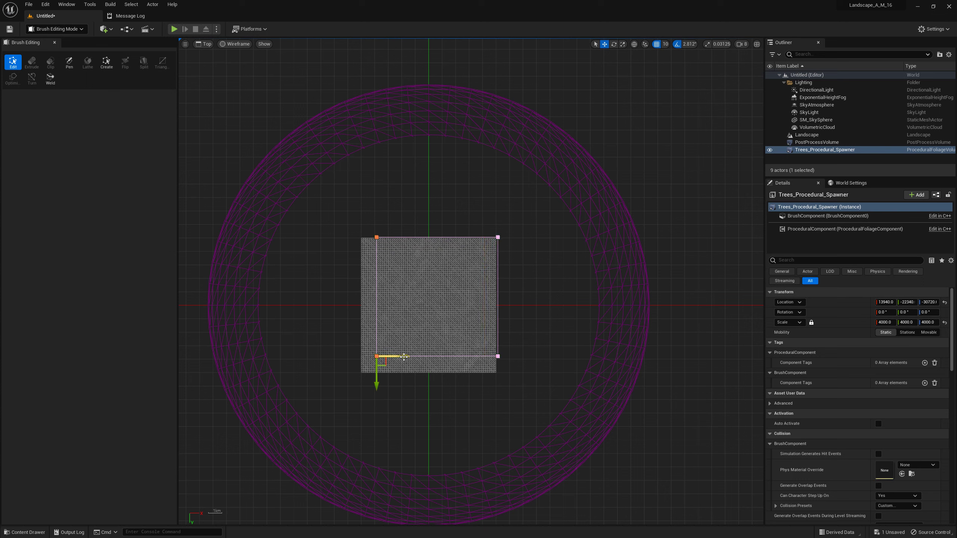
left_click_drag(403, 357, 385, 357)
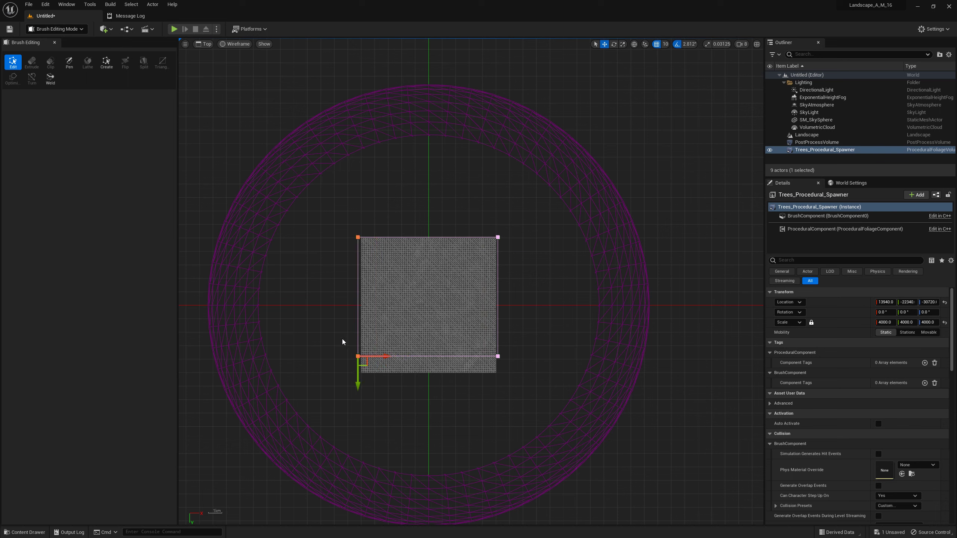
mouse_move(334, 330)
left_mouse_down()
mouse_move(538, 407)
mouse_move(488, 396)
left_mouse_up()
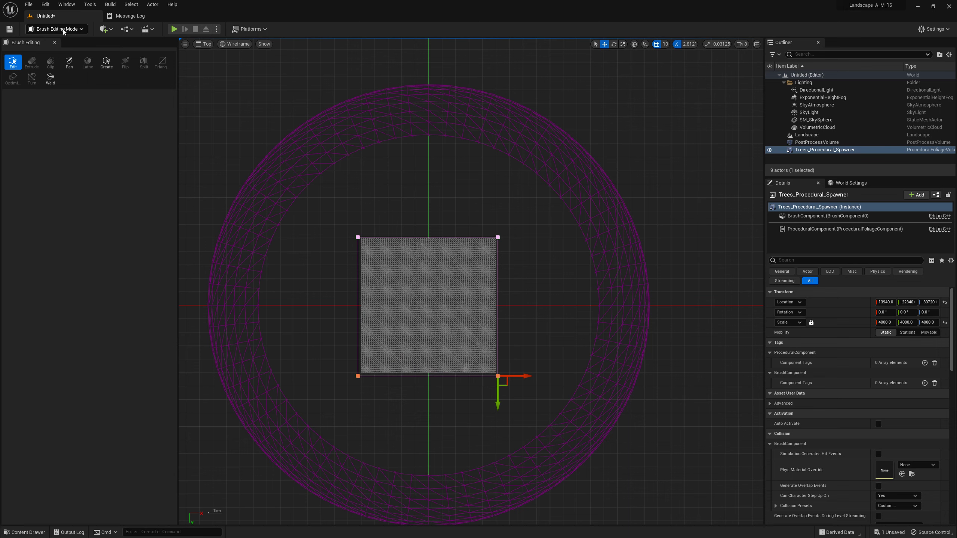
From the left side view, lower the top edge and raise the bottom edge to hug the terrain.
left_click(208, 44)
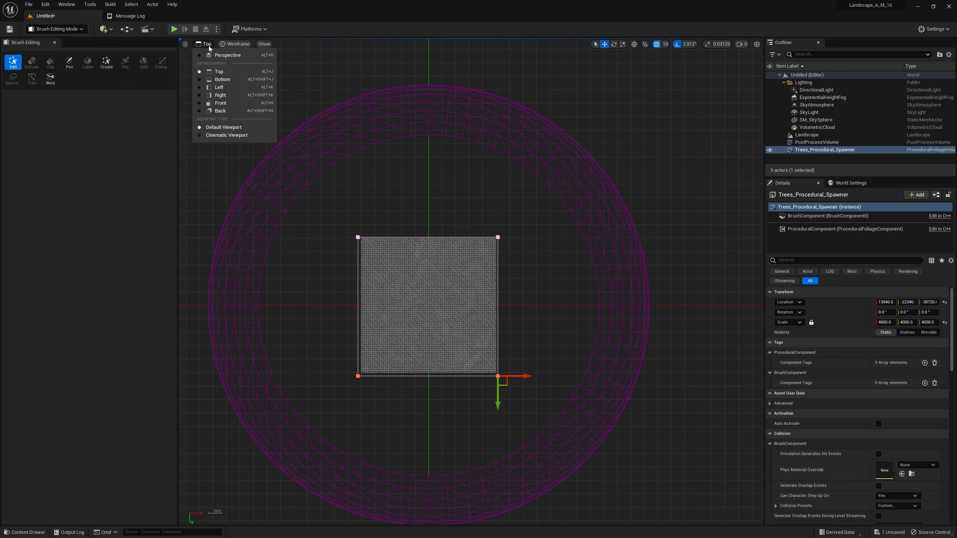
left_click(210, 90)
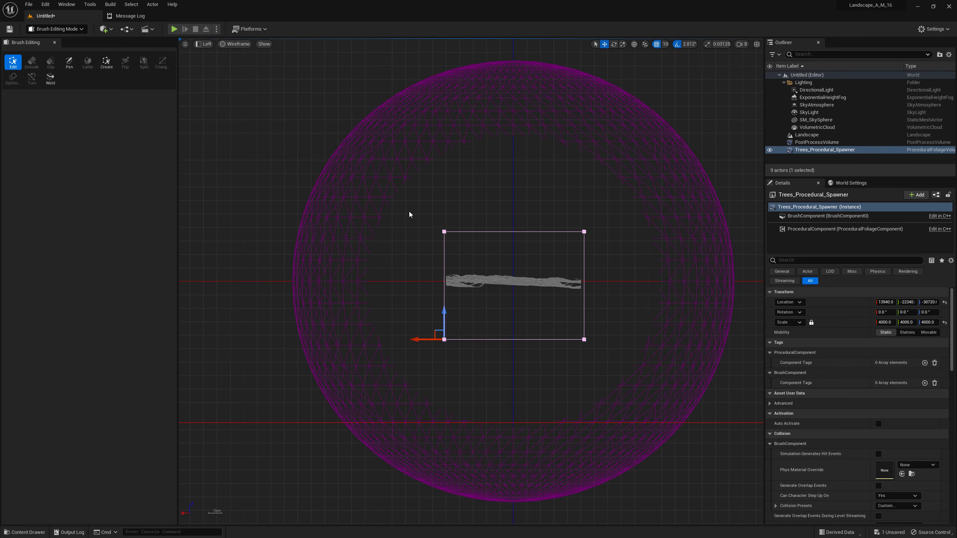
left_click_drag(411, 215, 634, 253)
left_click_drag(441, 204, 436, 262)
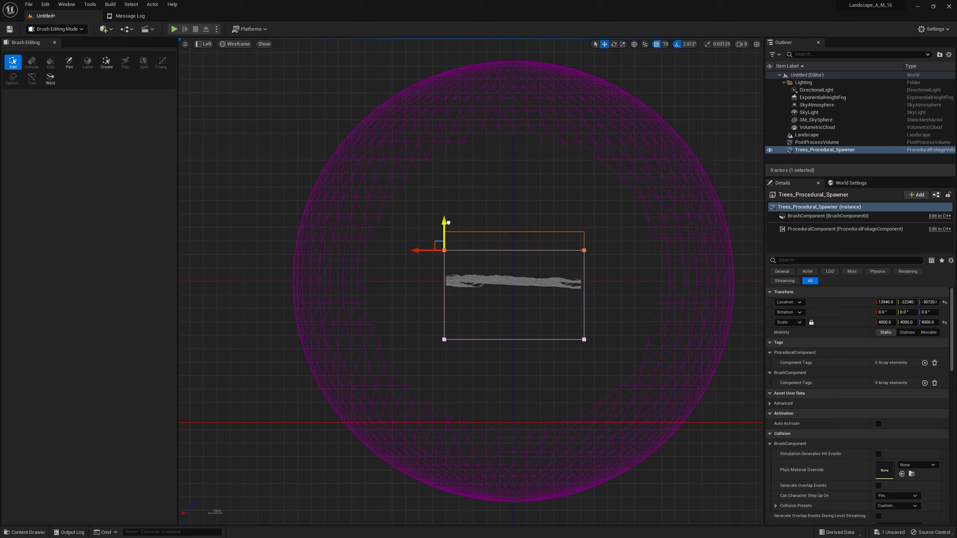
left_click_drag(401, 308, 659, 371)
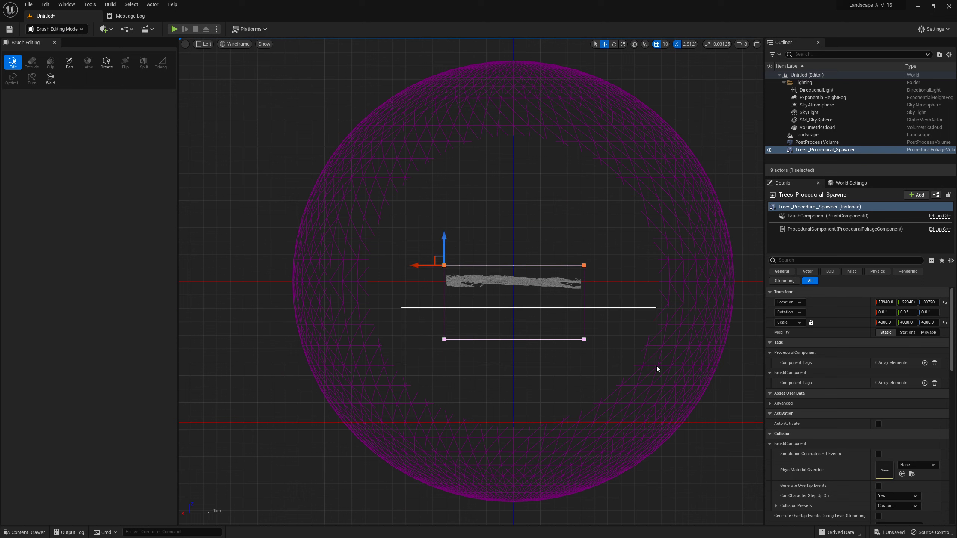
left_click_drag(443, 316, 461, 274)
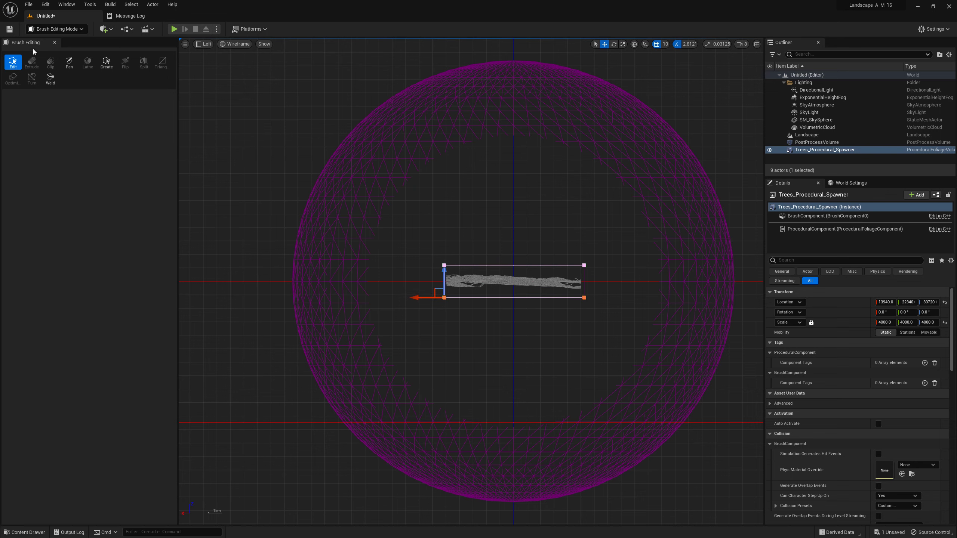
left_click(52, 31)
Back in Selection Mode and Perspective view, untick Allow BSP and Allow Static Mesh on the spawner.
left_click(51, 40)
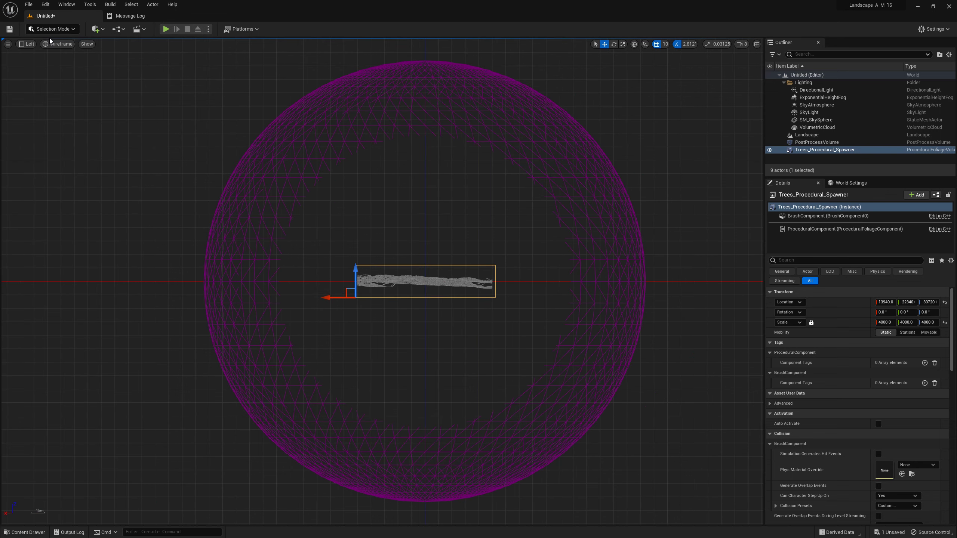
left_click(31, 45)
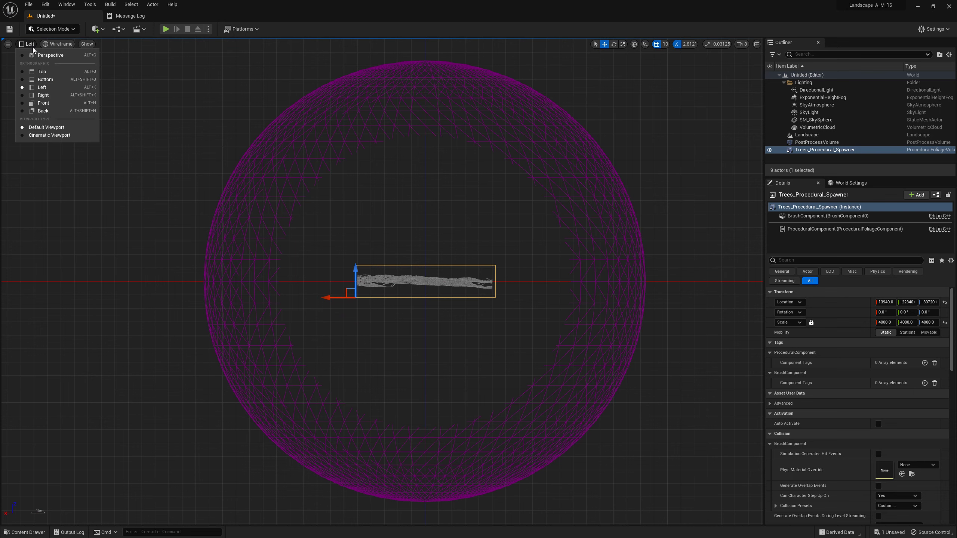
left_click(42, 54)
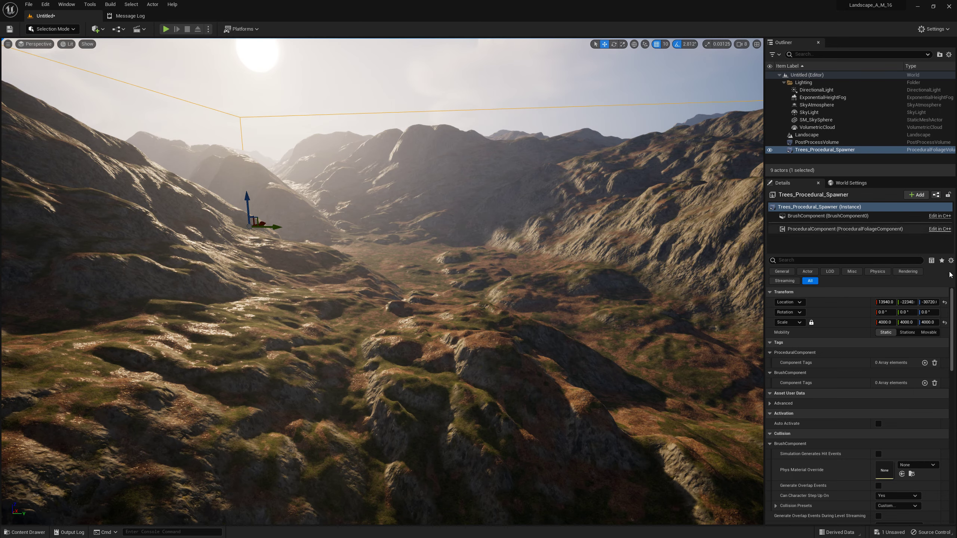
scroll(855, 377, "down", 5)
scroll(855, 377, "down", 5)
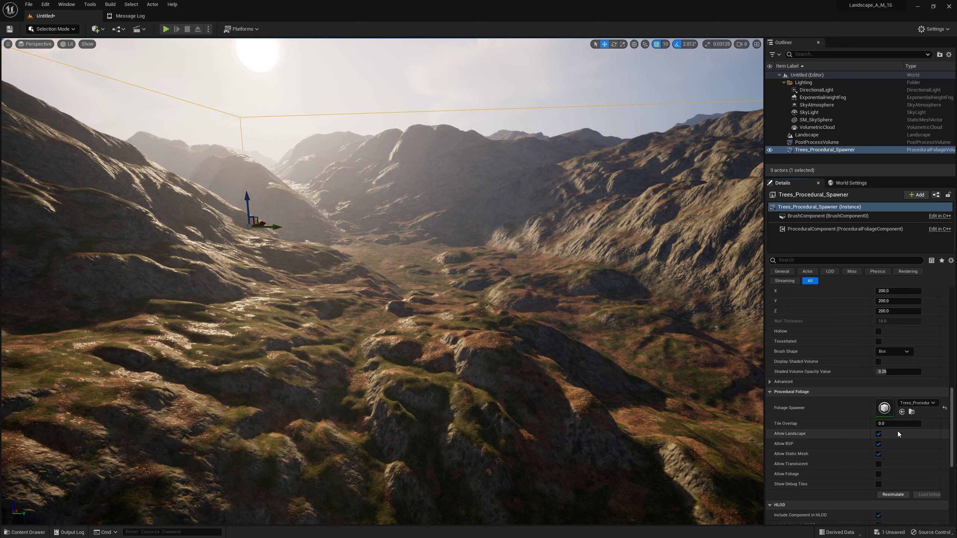
left_click(878, 443)
left_click(878, 453)
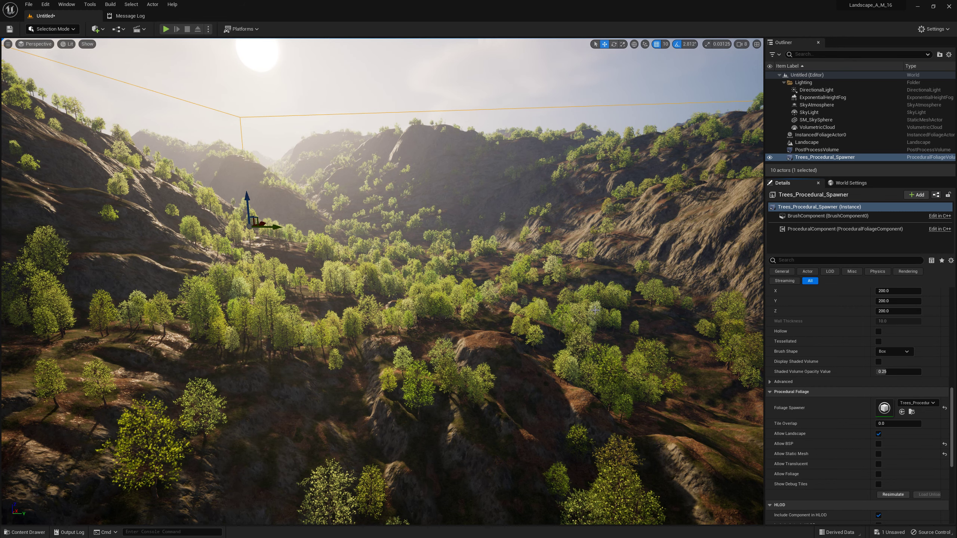
Select the DirectionalLight and rotate the sun to about 67.5 degrees, then look up toward it.
left_click(821, 98)
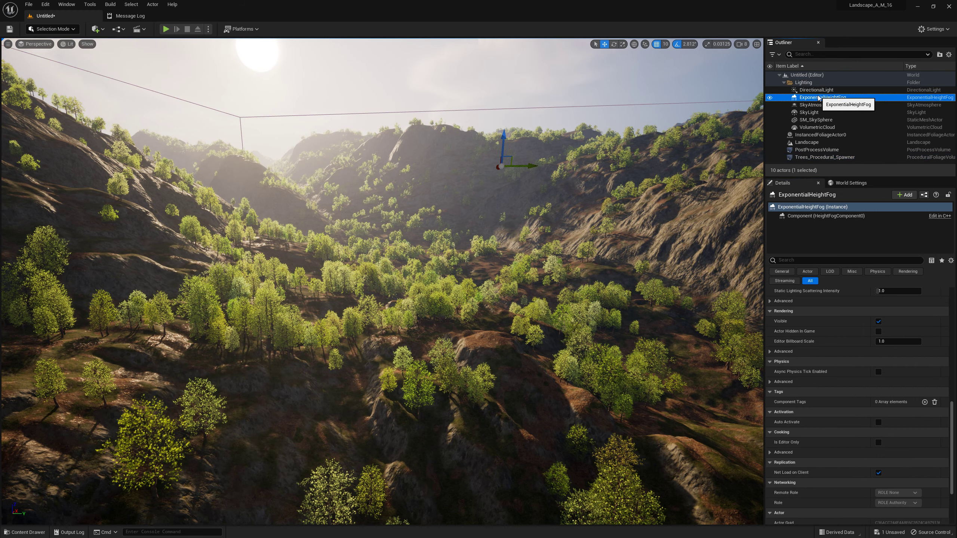
left_click(816, 91)
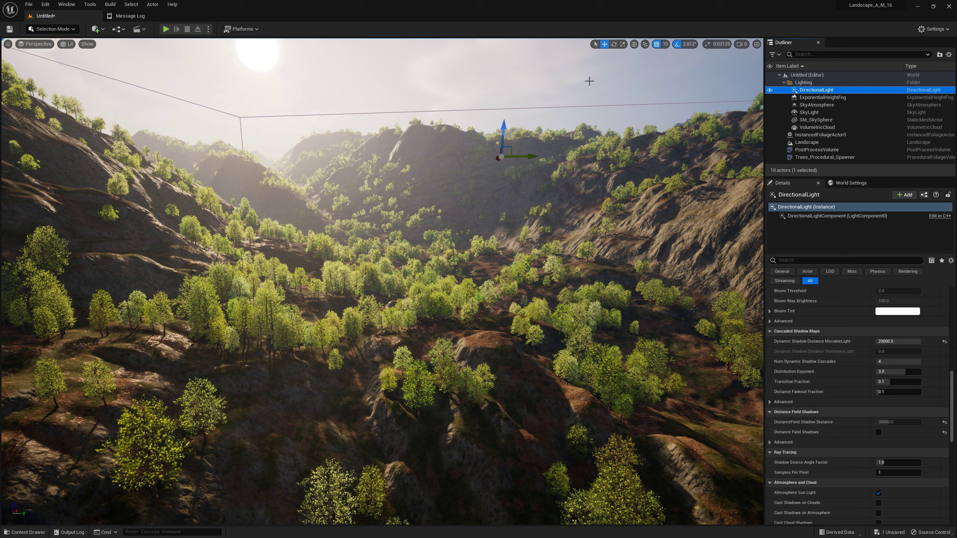
left_click(614, 44)
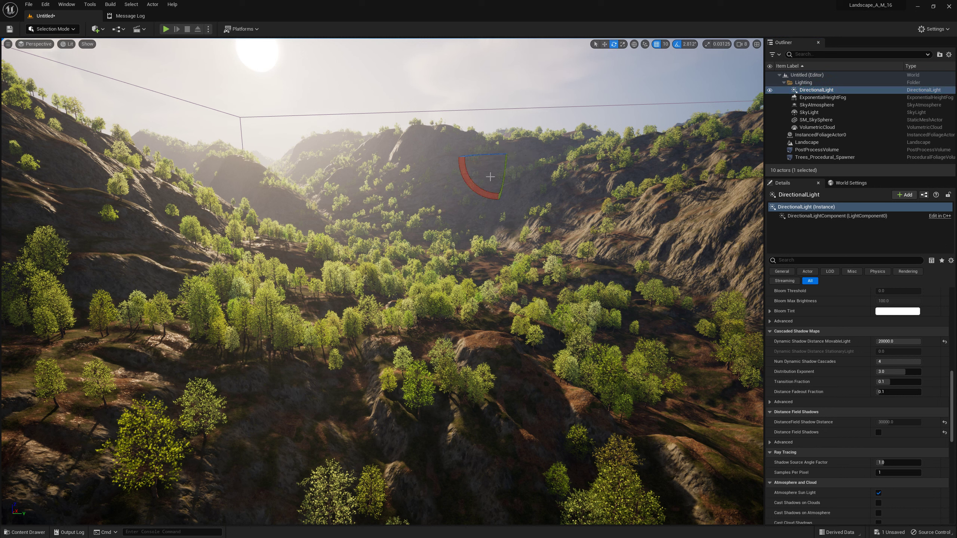
left_click_drag(478, 188, 489, 163)
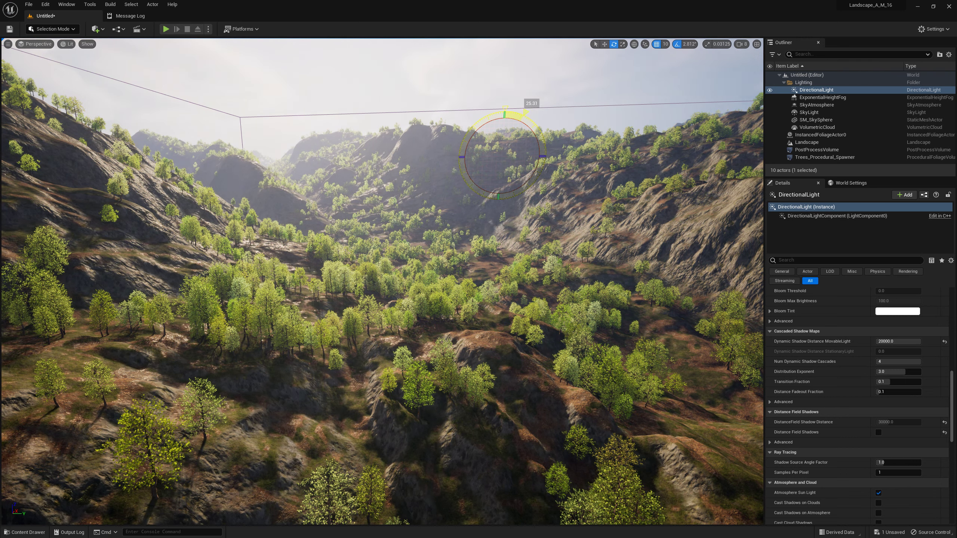
left_click_drag(526, 111, 545, 170)
mouse_move(544, 171)
left_mouse_down()
mouse_move(547, 163)
mouse_move(500, 163)
mouse_move(507, 124)
left_mouse_up()
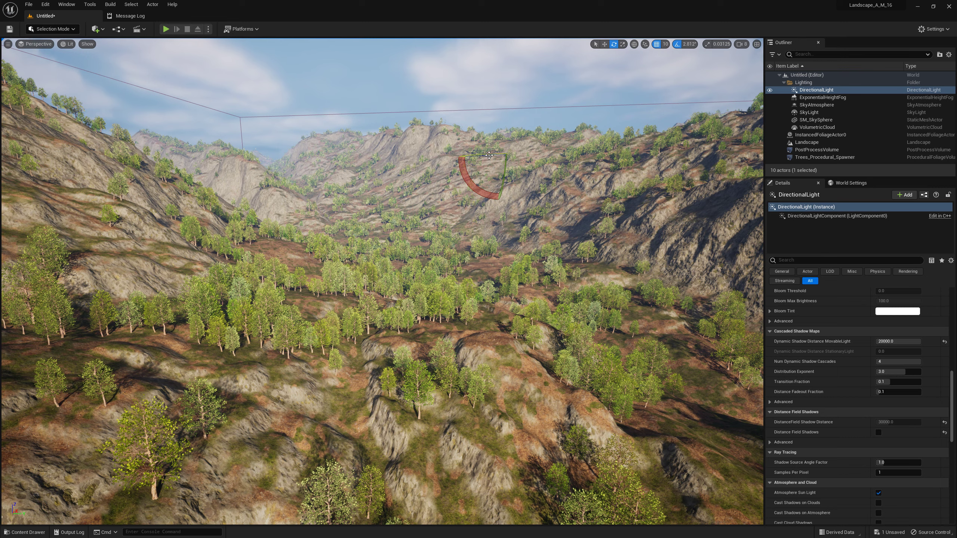
mouse_move(489, 155)
left_mouse_down()
mouse_move(542, 156)
mouse_move(474, 156)
mouse_move(509, 154)
left_mouse_up()
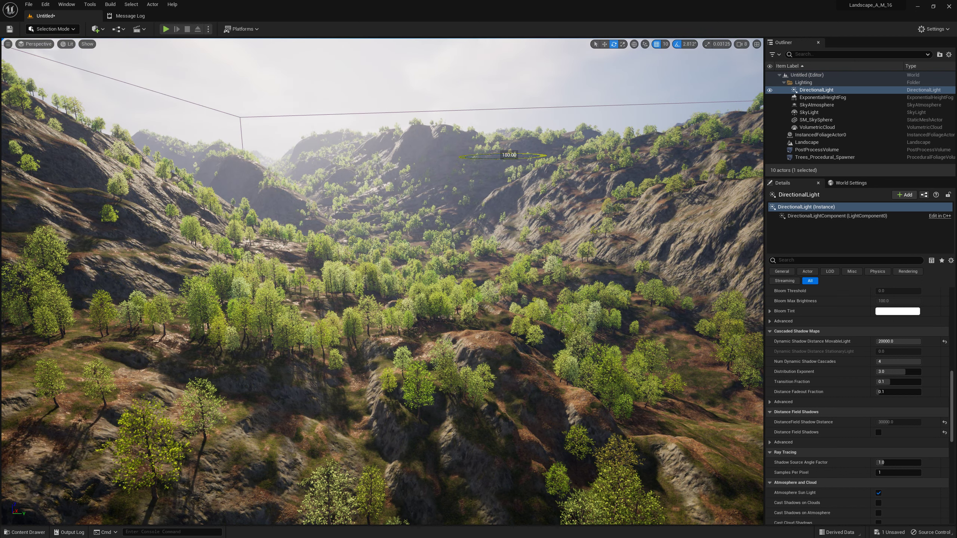
right_click_drag(316, 451, 316, 450)
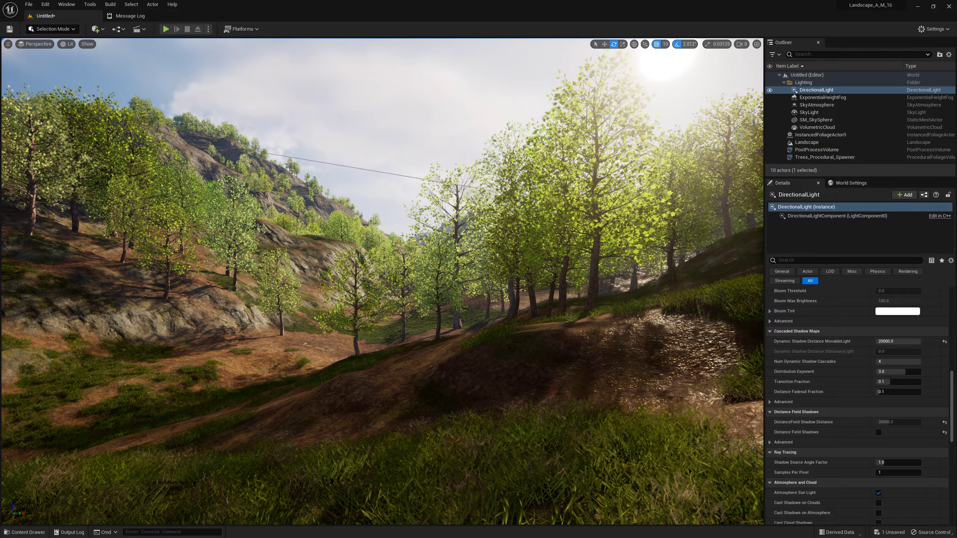
right_click_drag(460, 418, 460, 418)
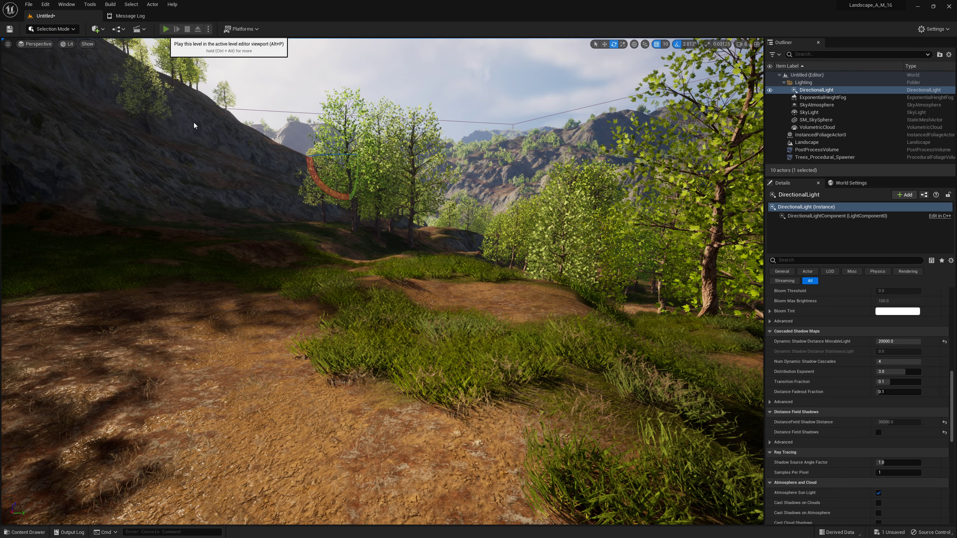
Start Play In Editor with Alt+P and walk the character forward through the grass into the woods.
key("alt+p")
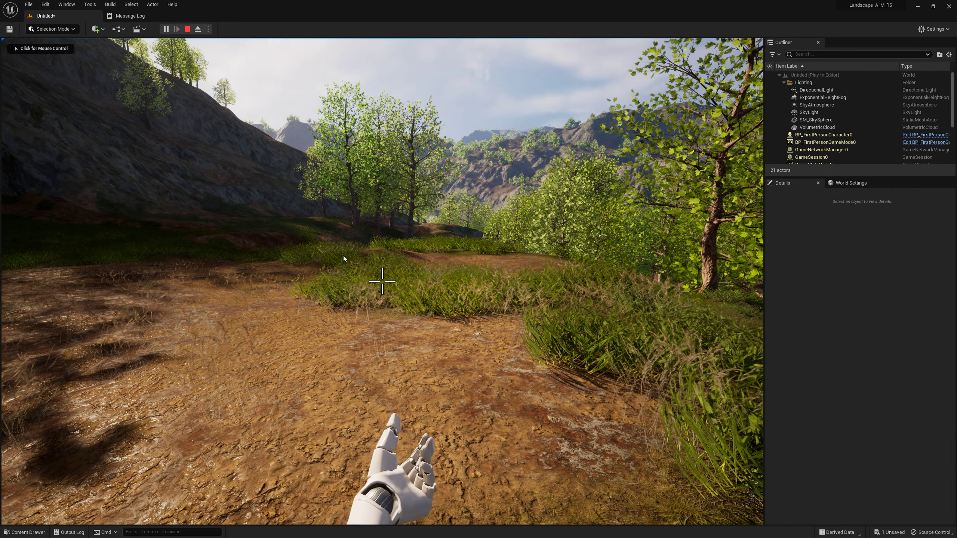
left_click(485, 330)
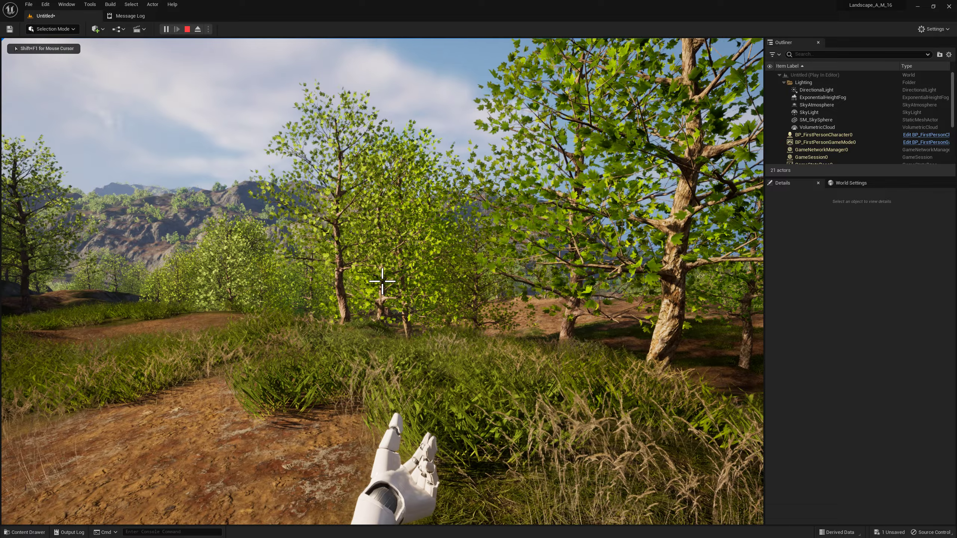
key("w")
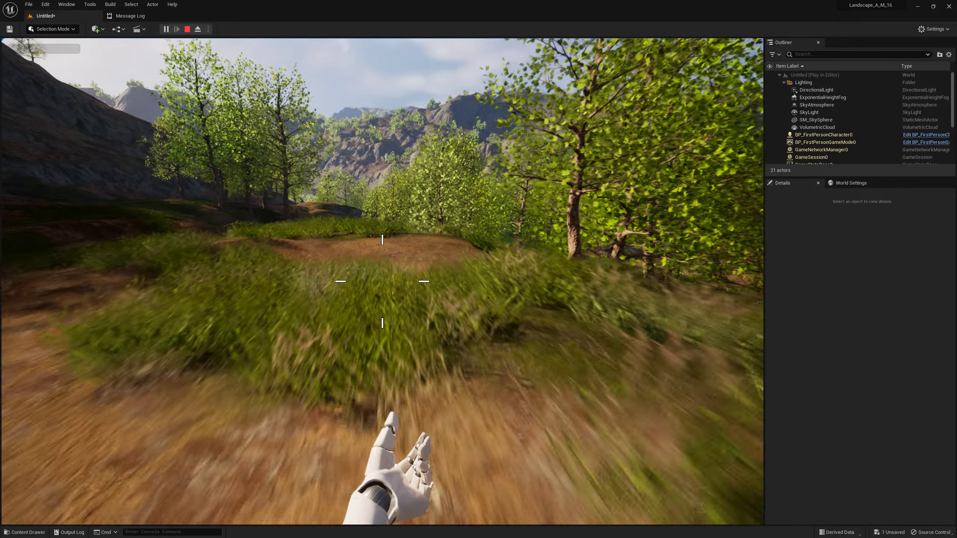
key("w")
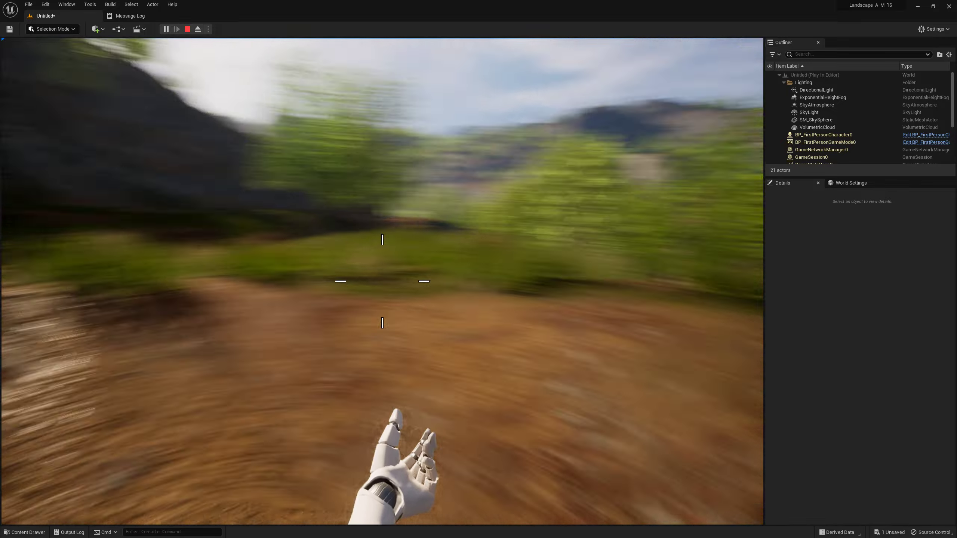
key("w")
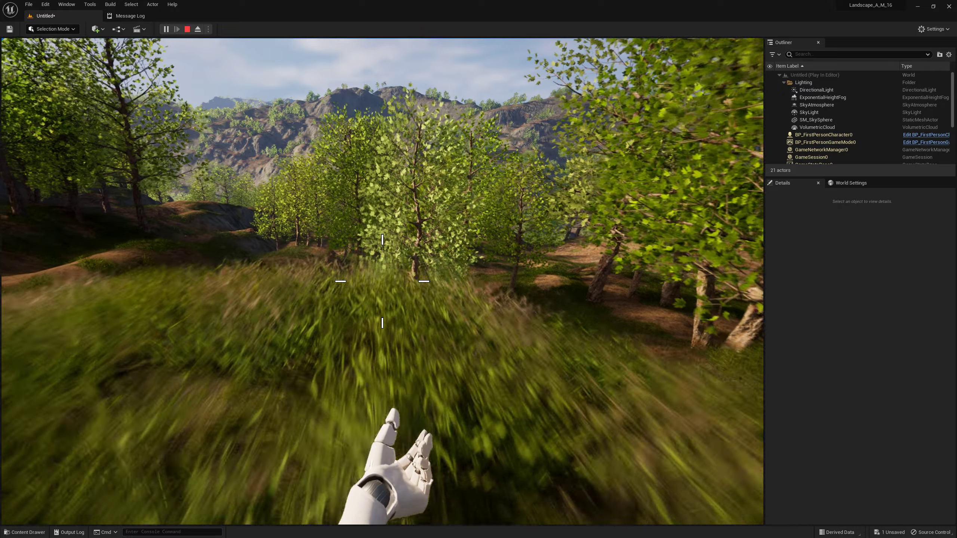
key("w")
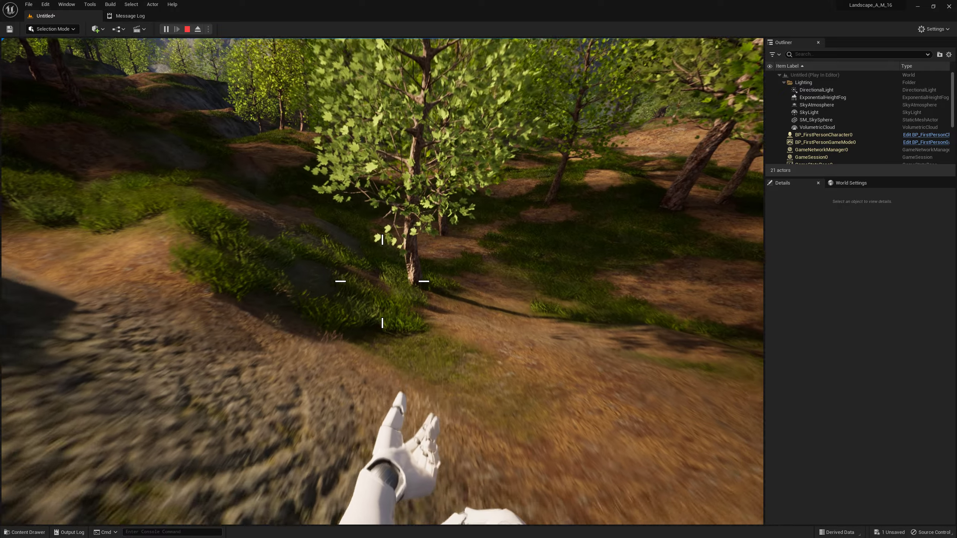
key("w")
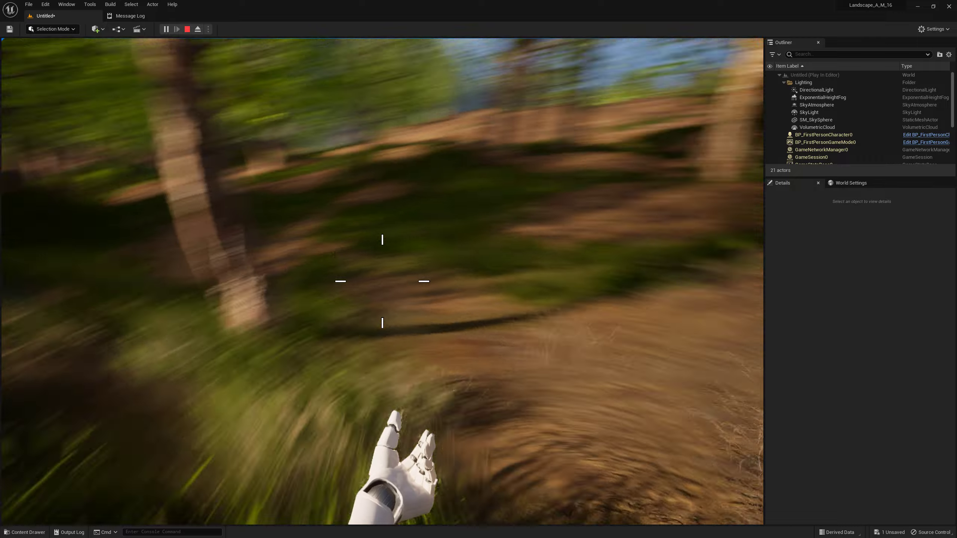
key("w")
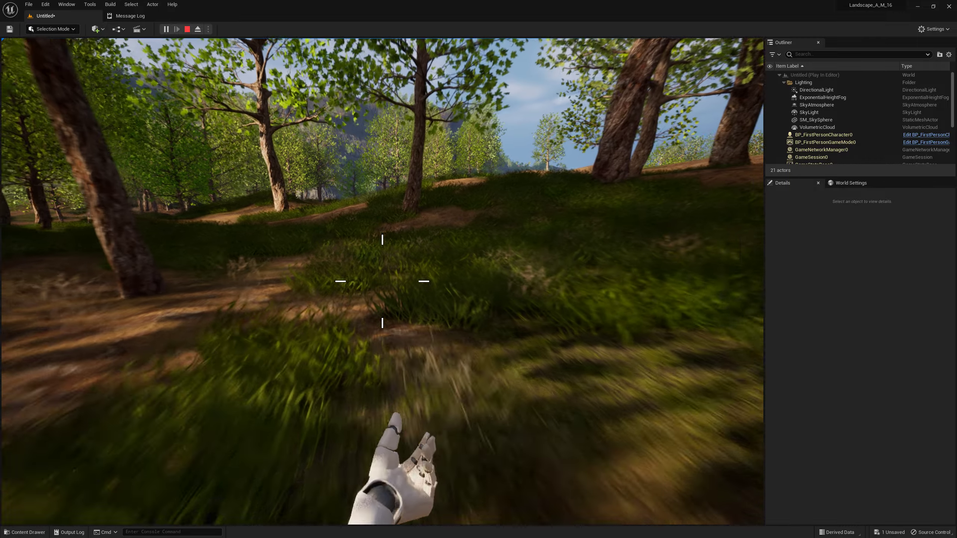
key("w")
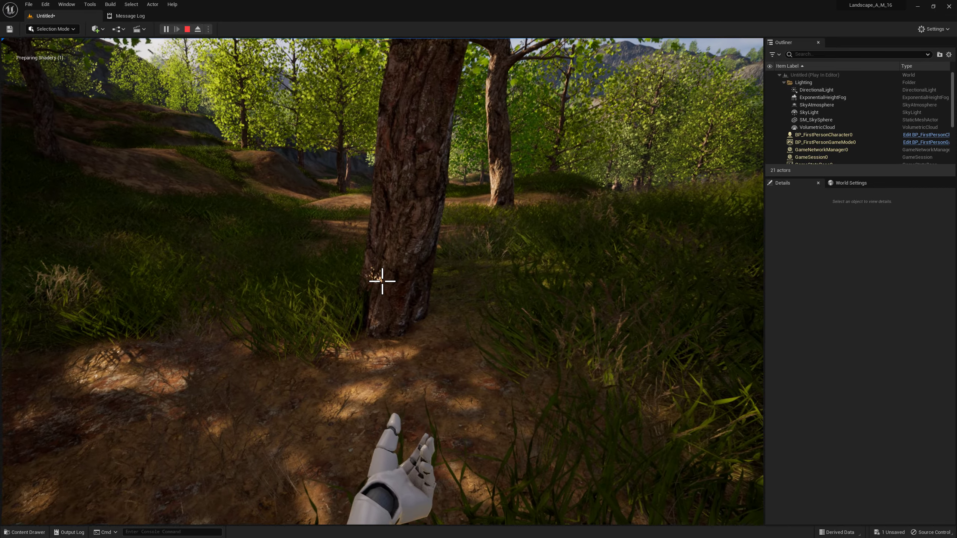
Shoot trees on the hillside and by the path to cut slices off them.
left_click(382, 281)
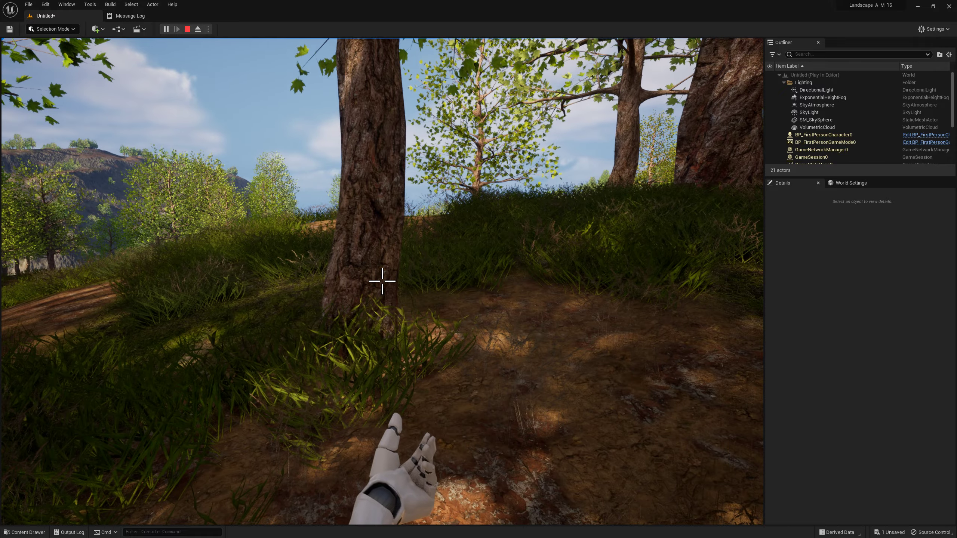
left_click(382, 281)
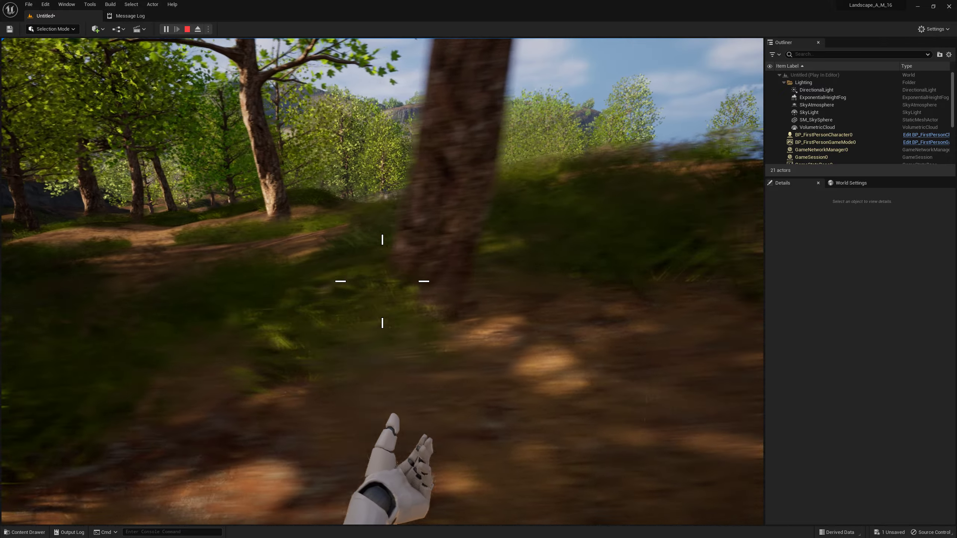
left_click(382, 281)
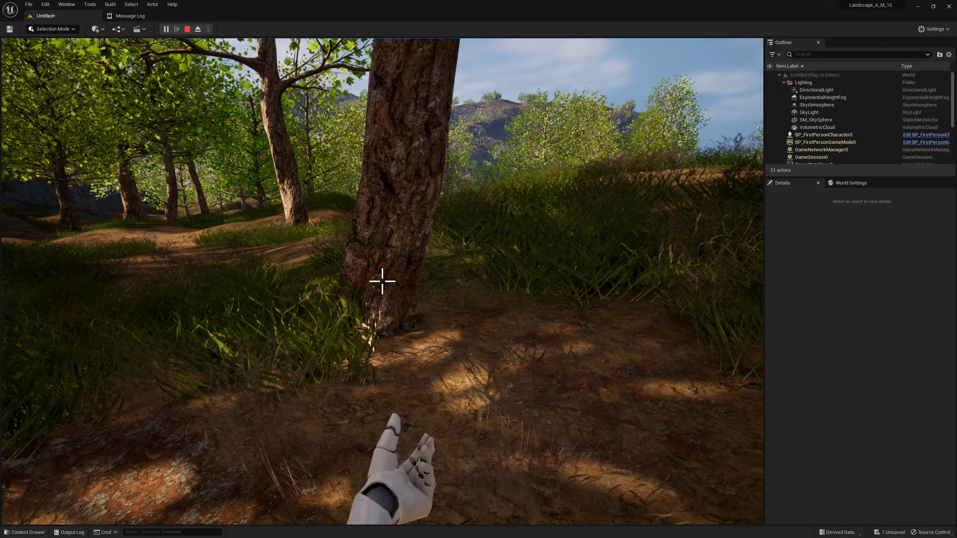
left_click(382, 281)
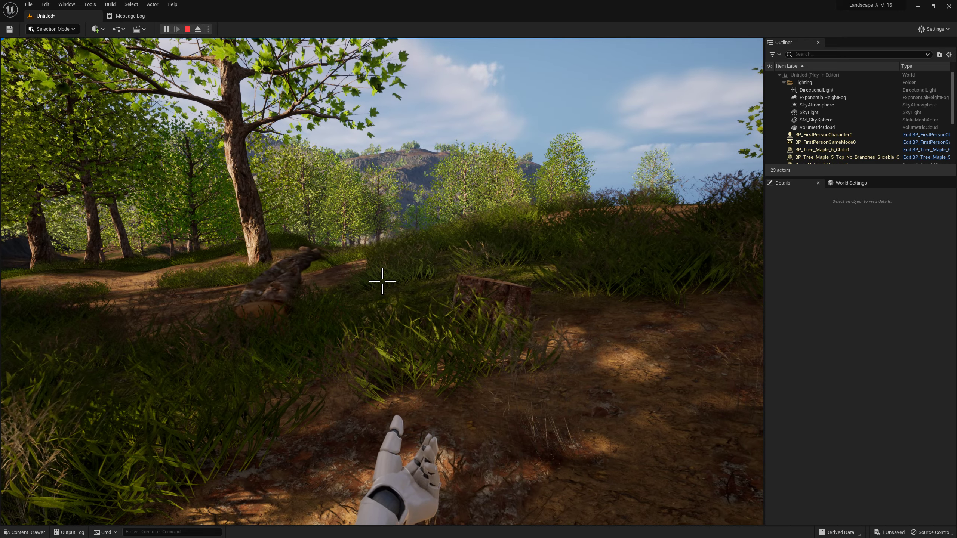
Walk up to the fallen log and chop it into separate pieces.
key("w")
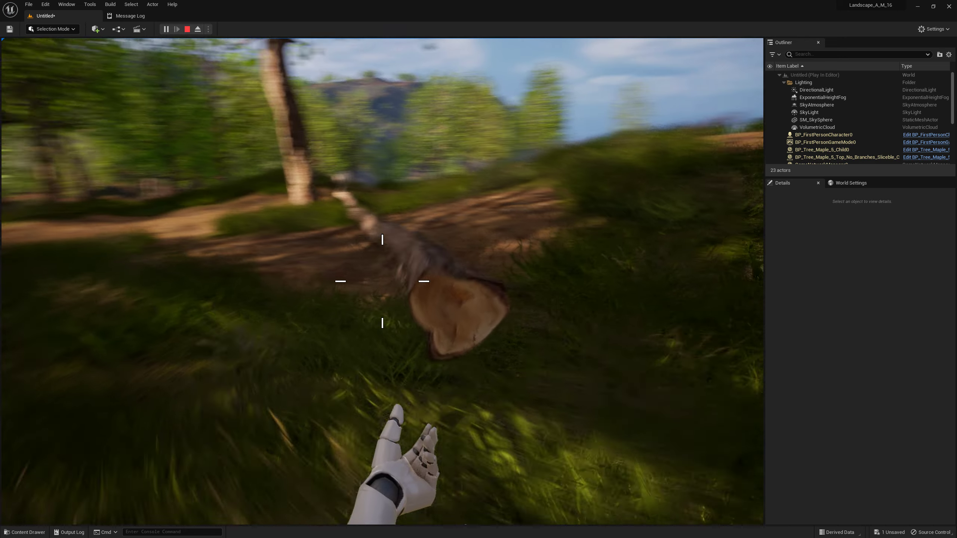
key("w")
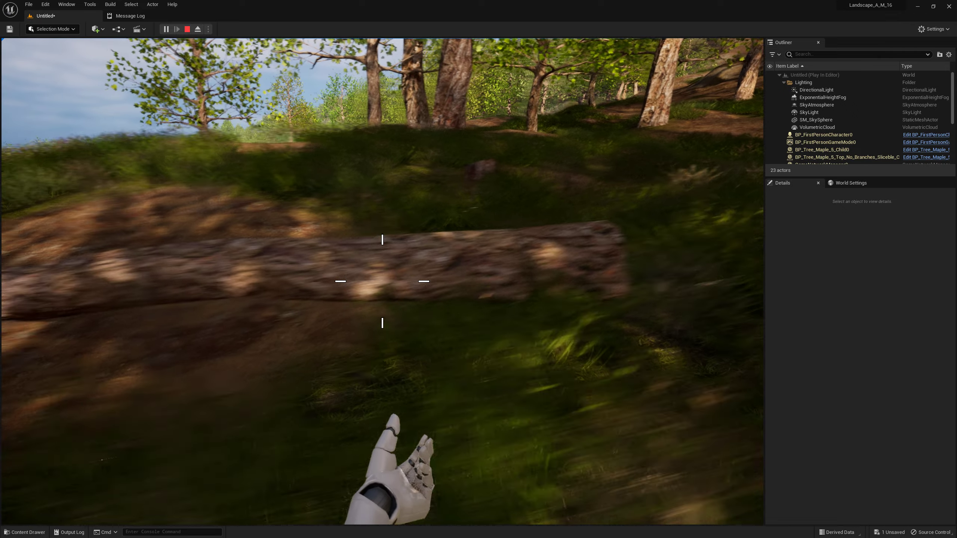
left_click(383, 281)
key("w")
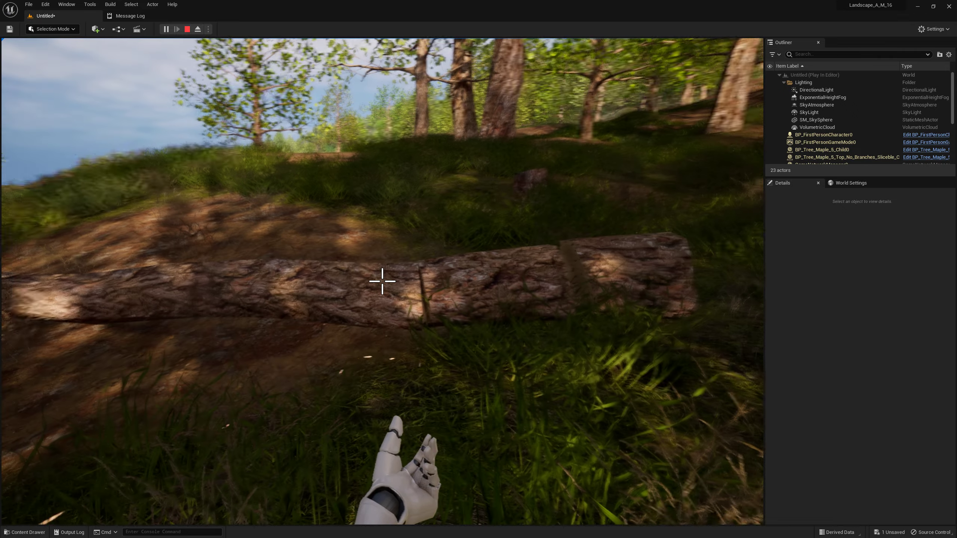
left_click(382, 281)
left_click(383, 281)
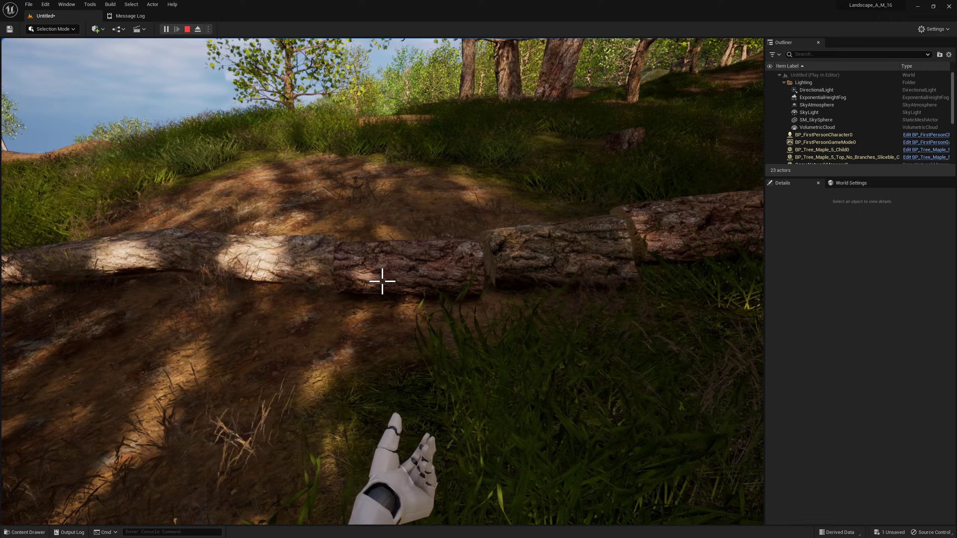
left_click(383, 282)
key("w")
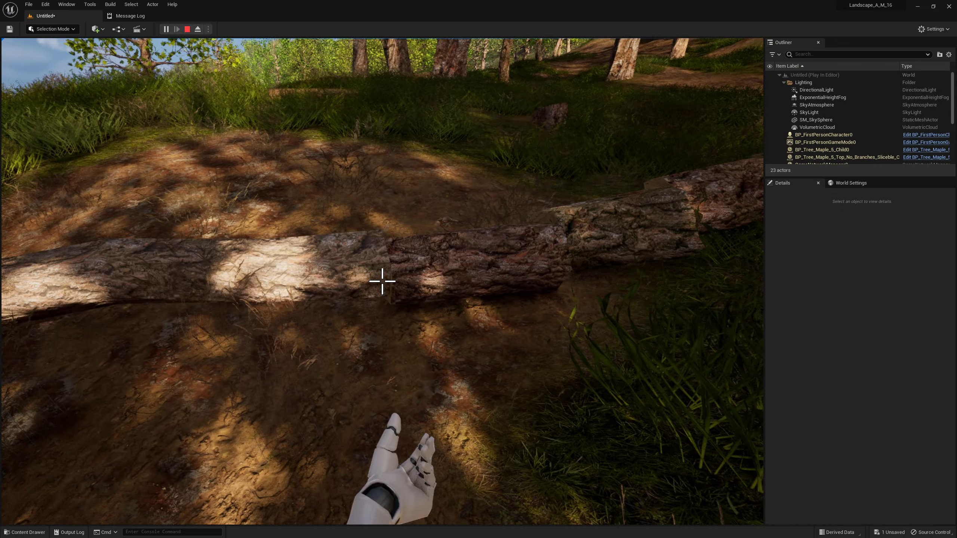
left_click(383, 281)
left_click(383, 281)
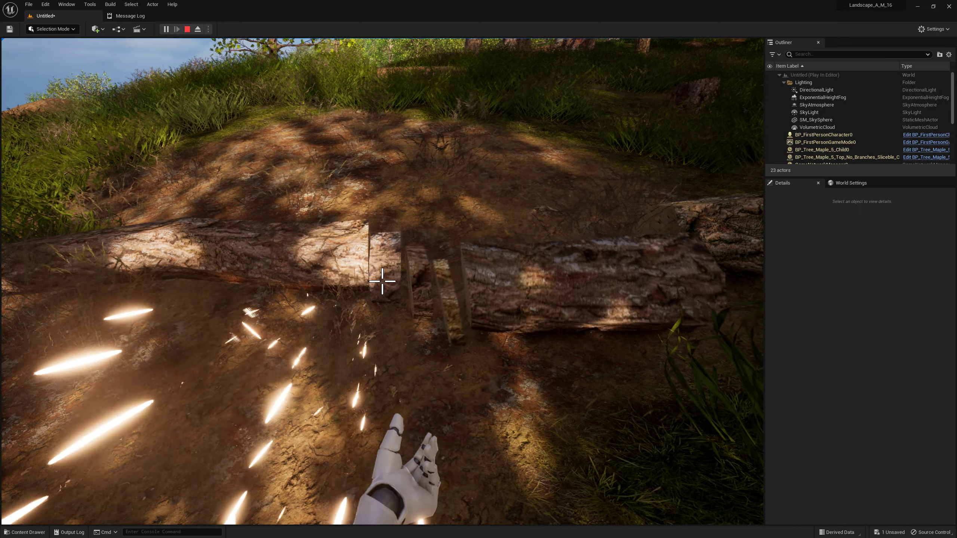
key("s")
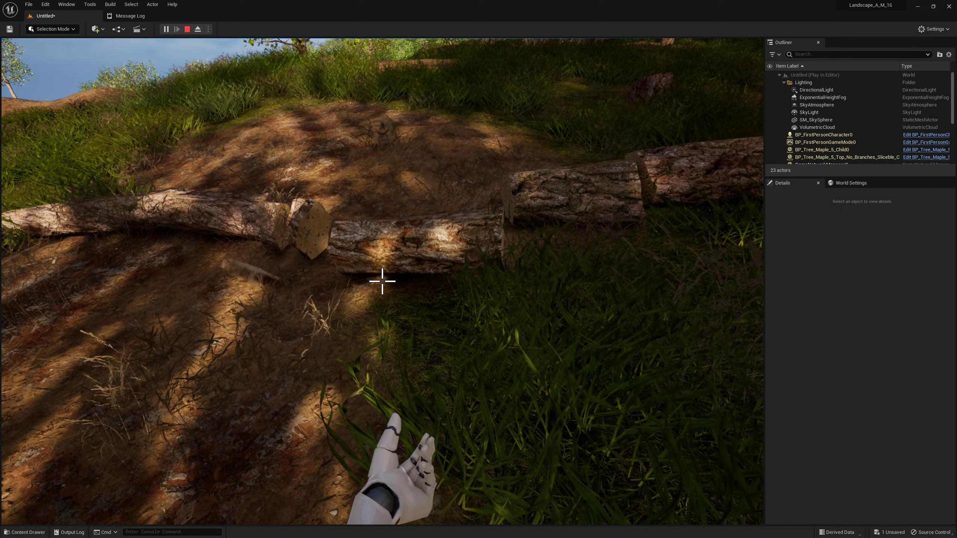
Pick up and drop a log piece, stop play, and turn the view toward open woodland.
key("e")
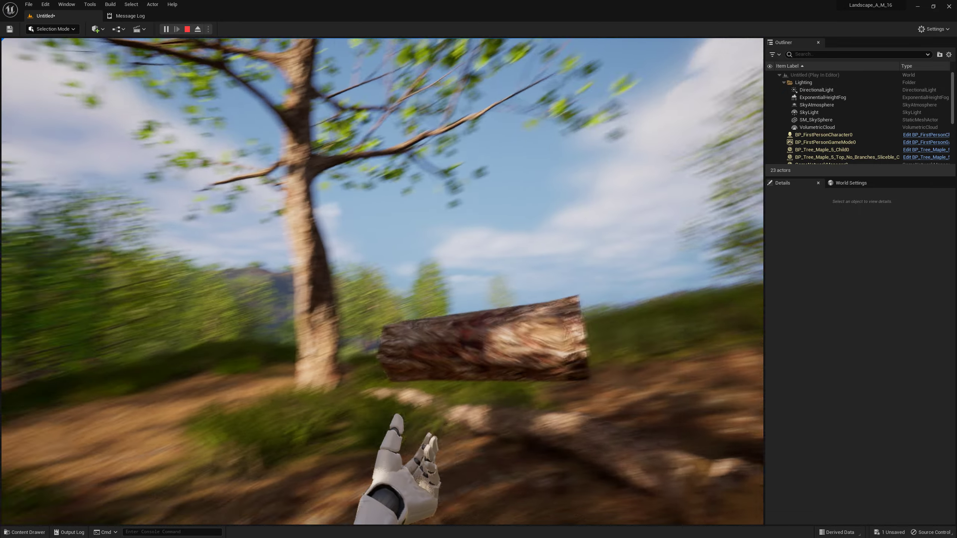
key("e")
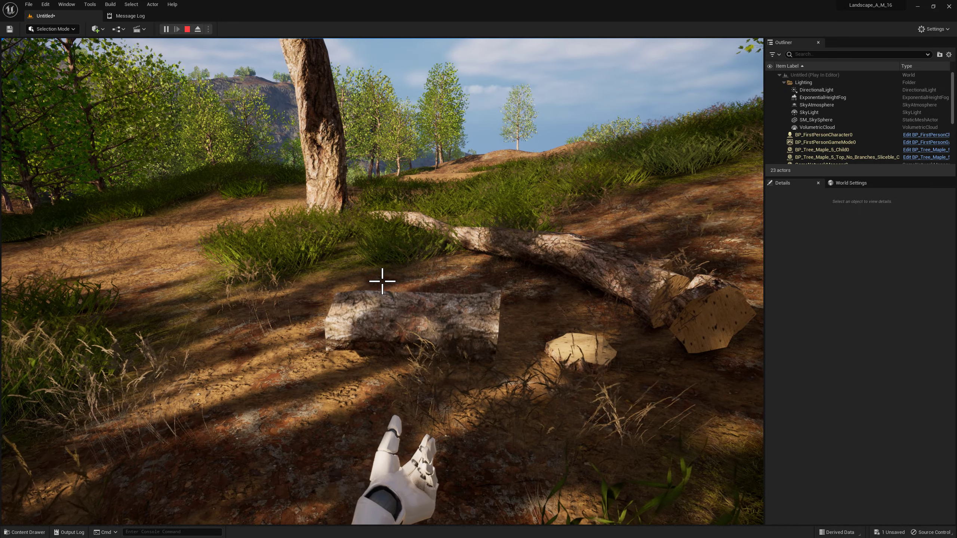
key("Escape")
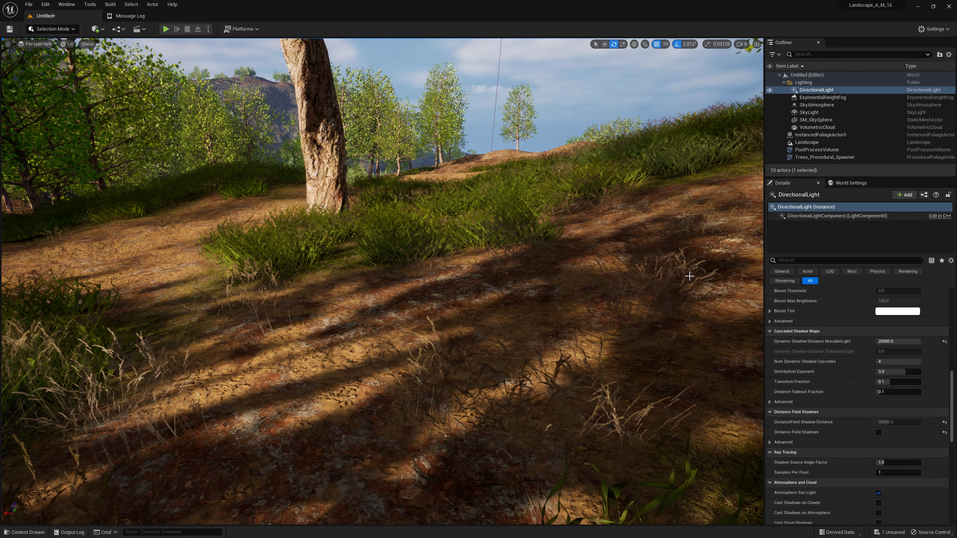
right_click_drag(414, 263, 263, 264)
right_click_drag(414, 264, 264, 264)
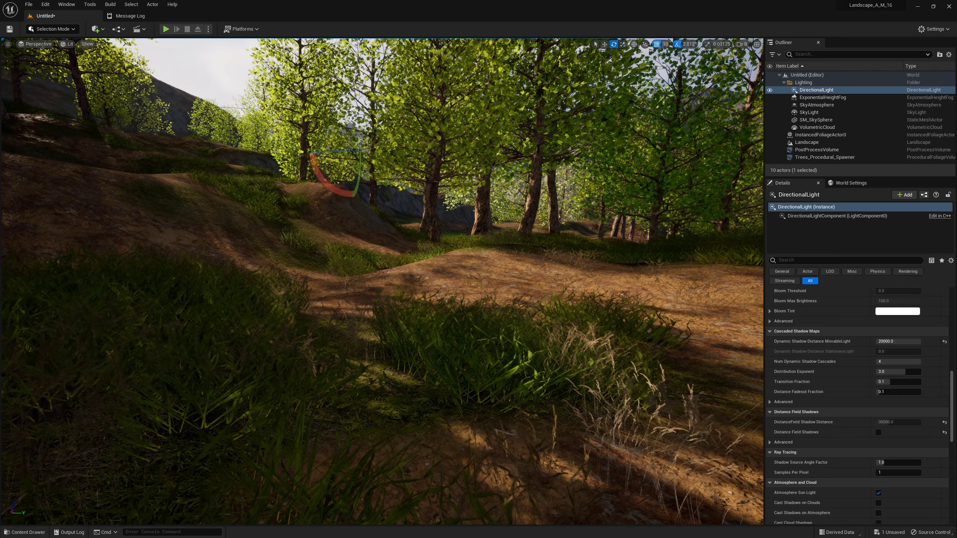
right_click_drag(415, 264, 264, 264)
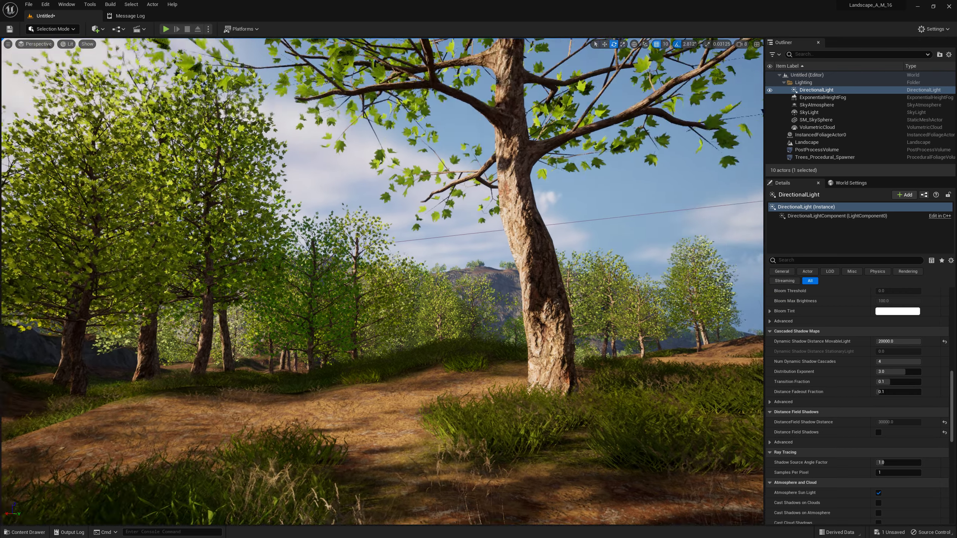
Select the PostProcessVolume and pick MI_Outline from the Outline materials folder.
right_click_drag(539, 408, 489, 396)
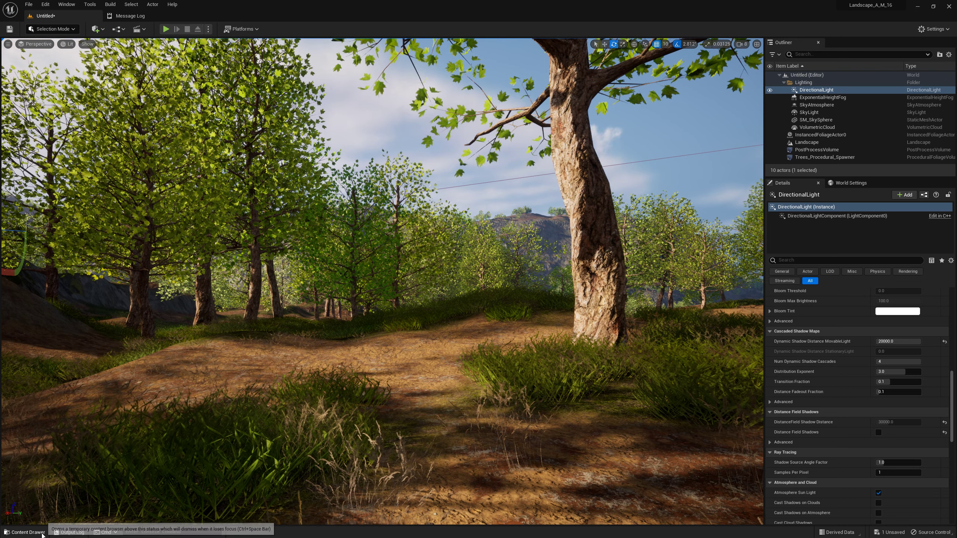
left_click(815, 150)
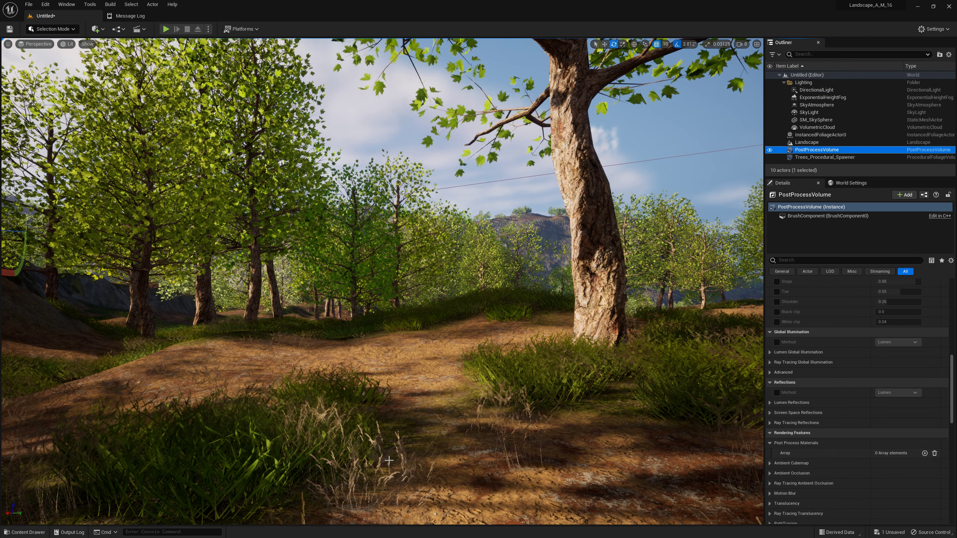
left_click(43, 534)
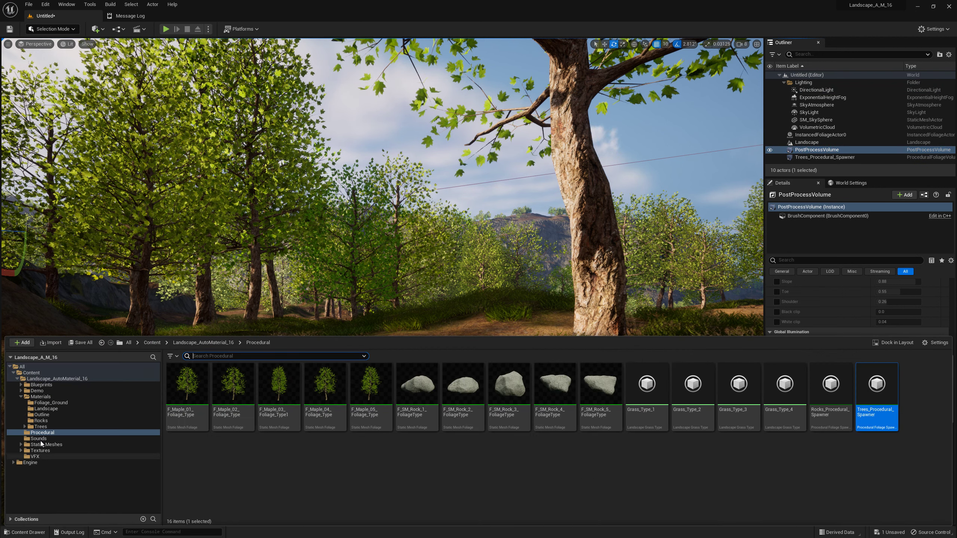
left_click(43, 415)
left_click(227, 418)
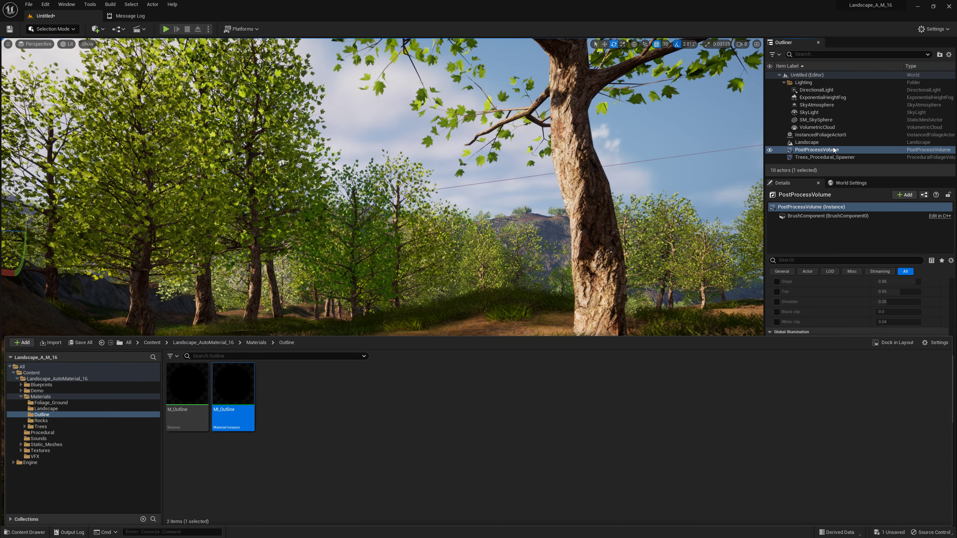
Add a Post Process Materials entry as an asset reference set to MI_Outline.
left_click(833, 149)
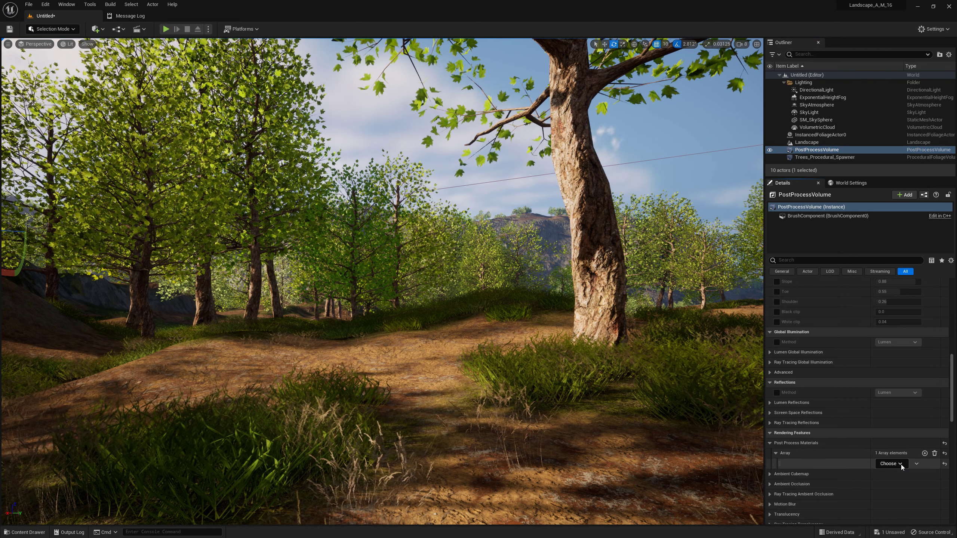
left_click(900, 475)
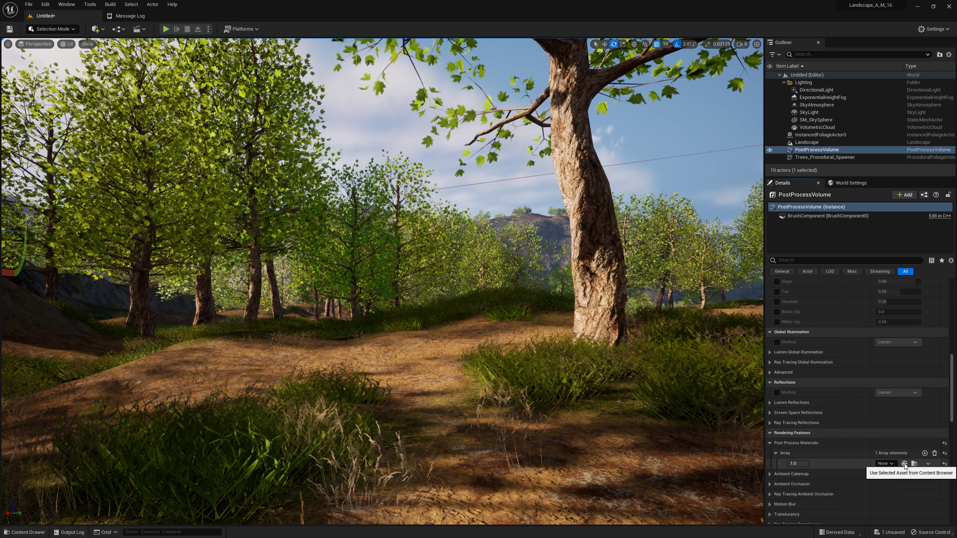
left_click(904, 464)
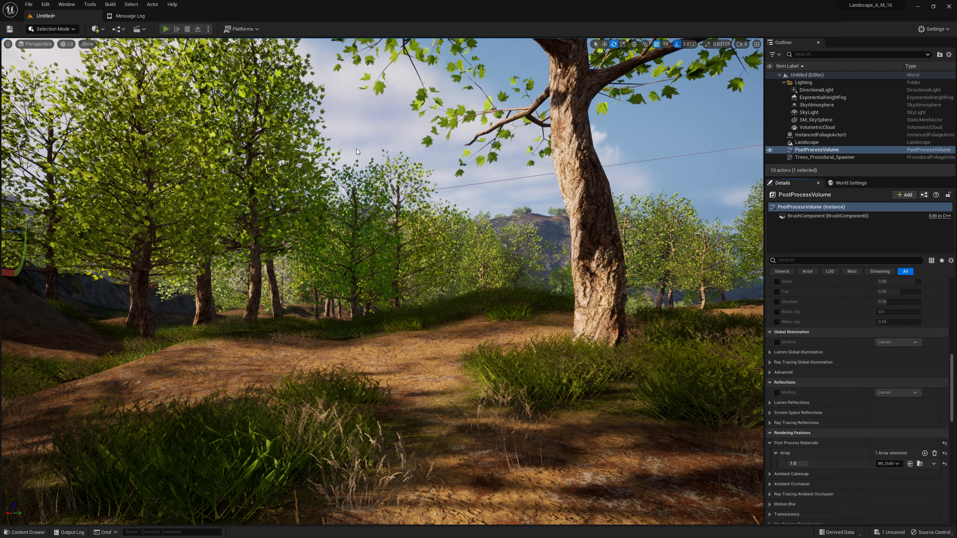
key("alt+p")
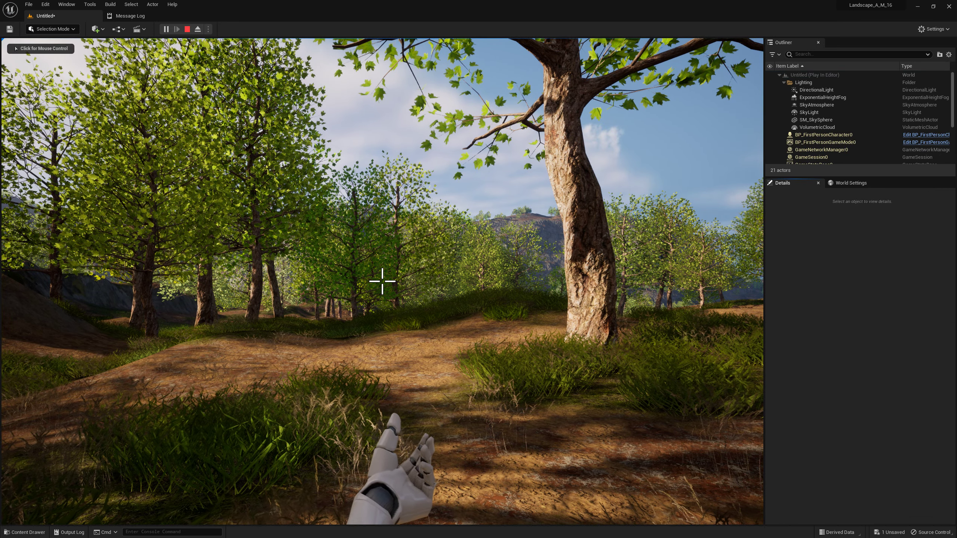
Walk through the forest and chop a tree, then hit the fallen log several times.
left_click(382, 281)
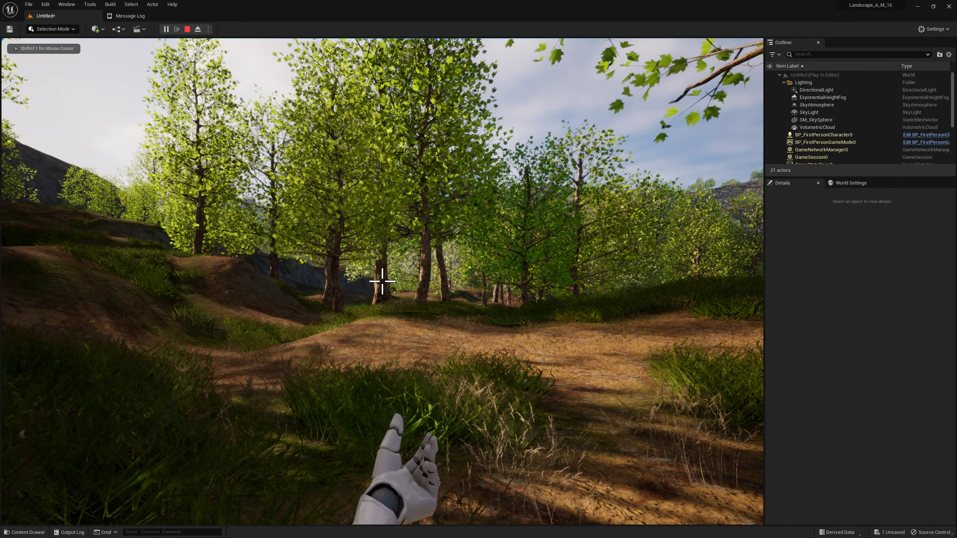
key("w")
key("w")
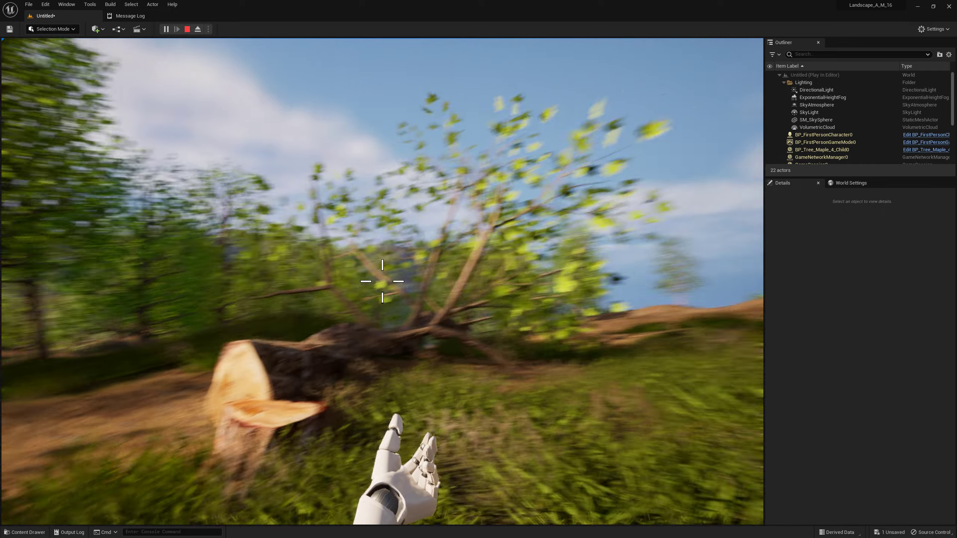
left_click(382, 281)
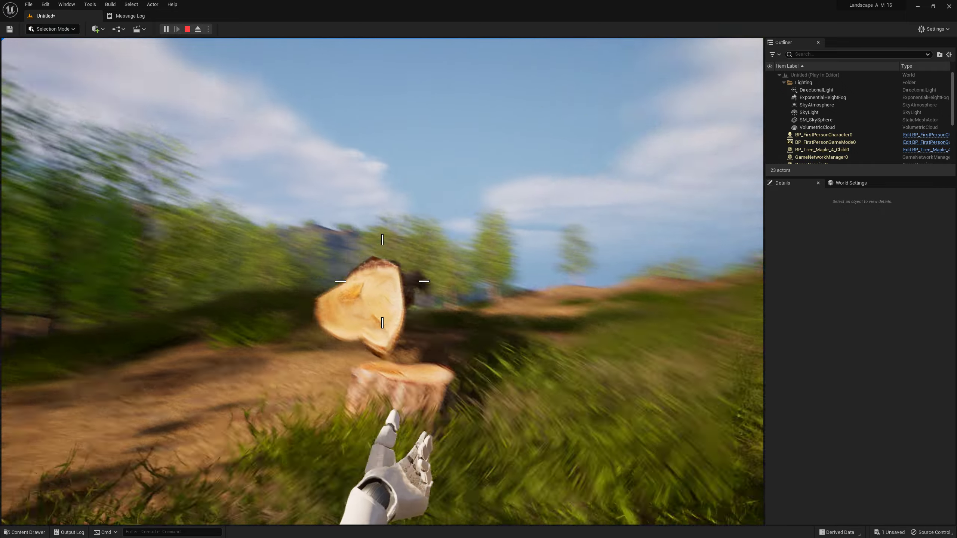
key("w")
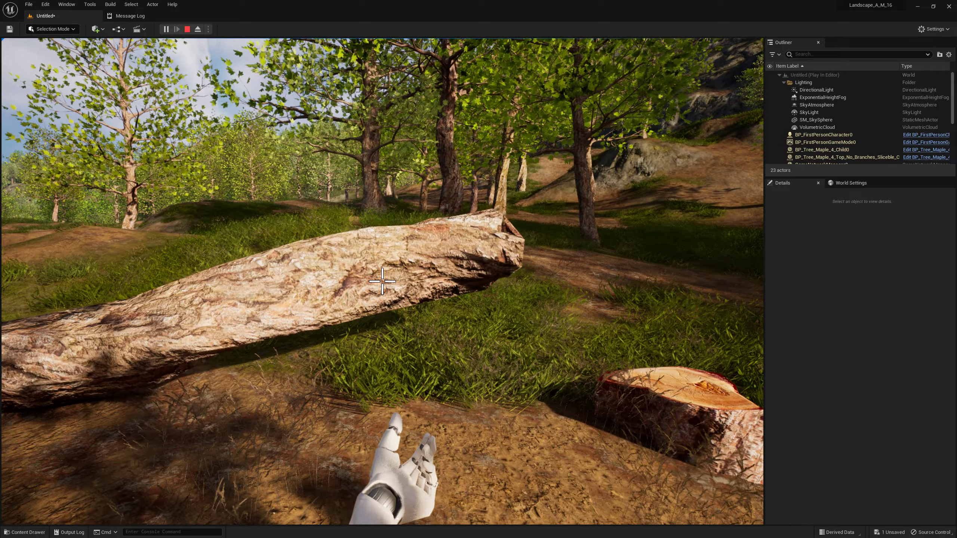
left_click(382, 281)
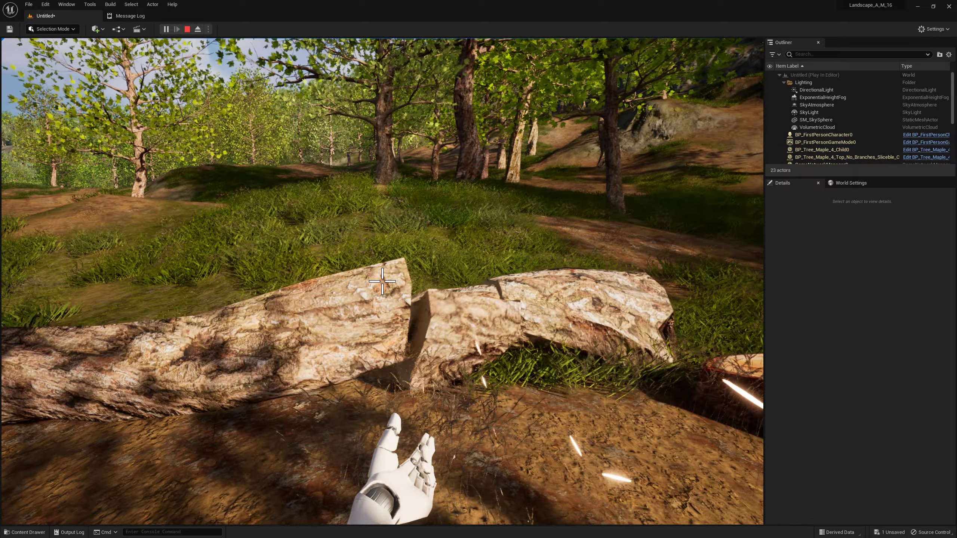
left_click(382, 281)
left_click(381, 281)
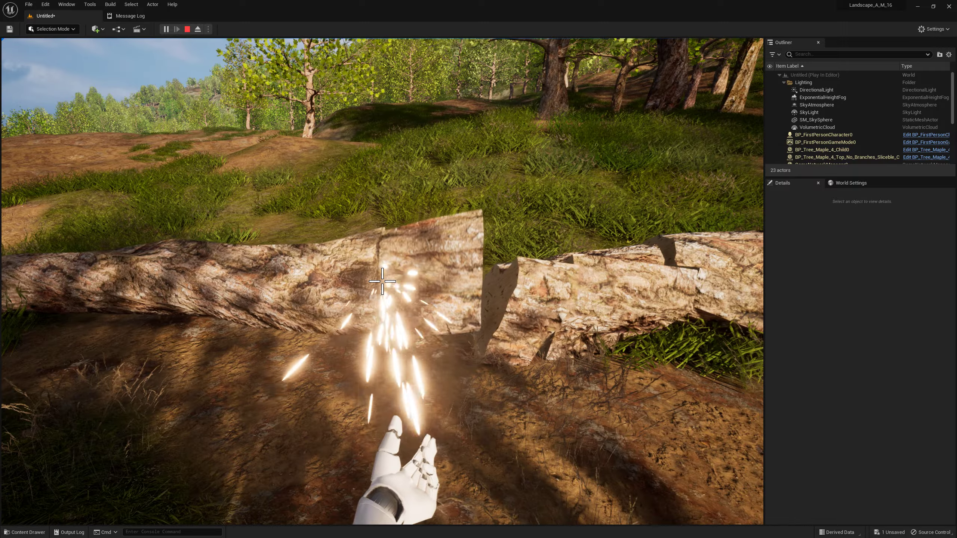
Pick up and drop outlined log chunks, knock the cut pieces around, then stop play.
key("e")
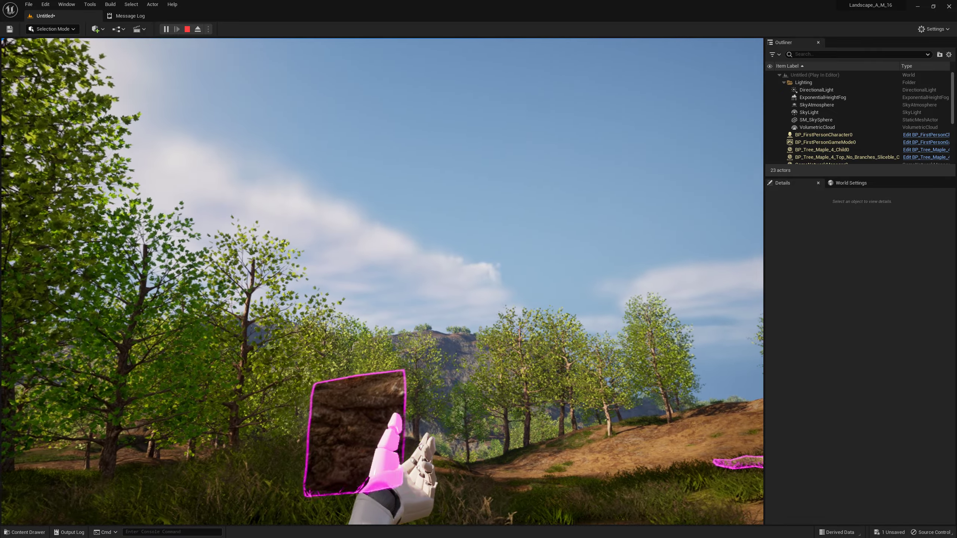
key("e")
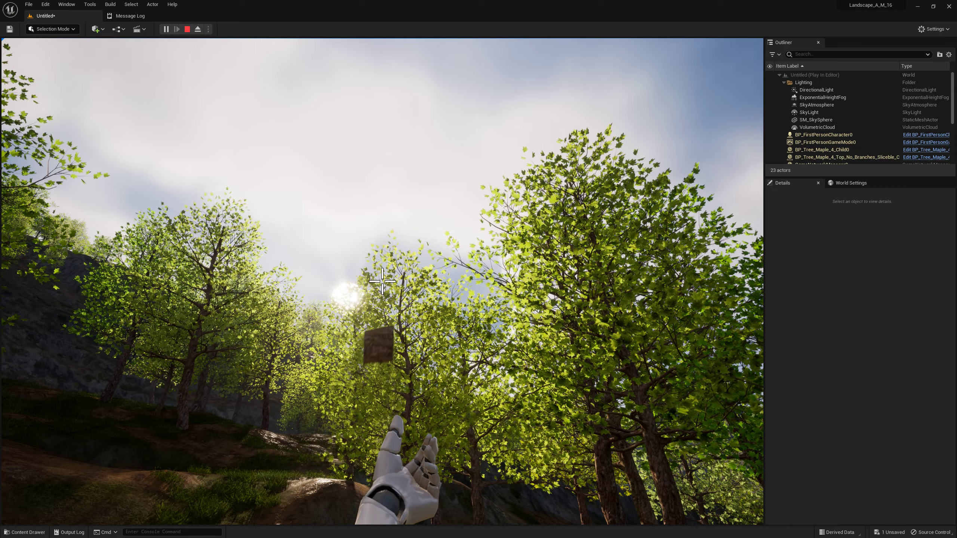
key("e")
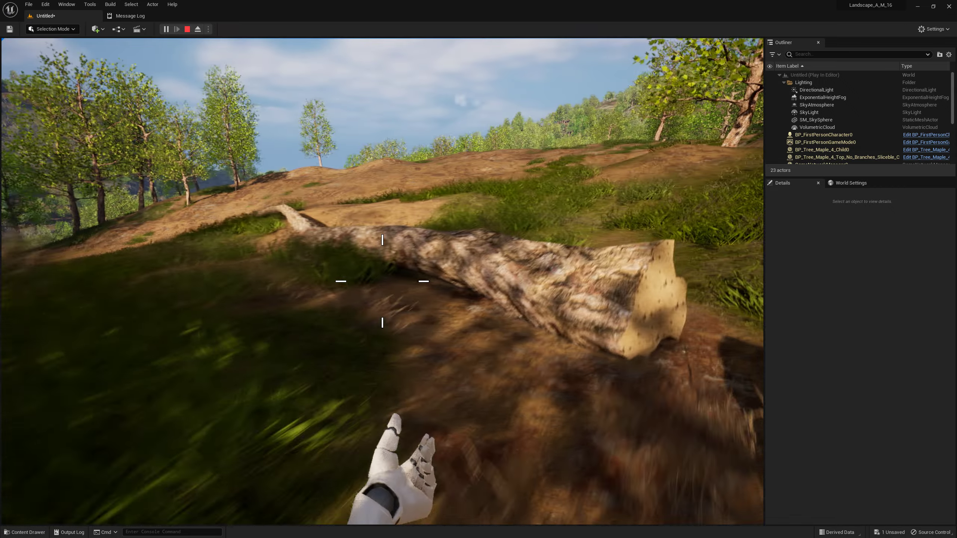
left_click(383, 281)
key("s")
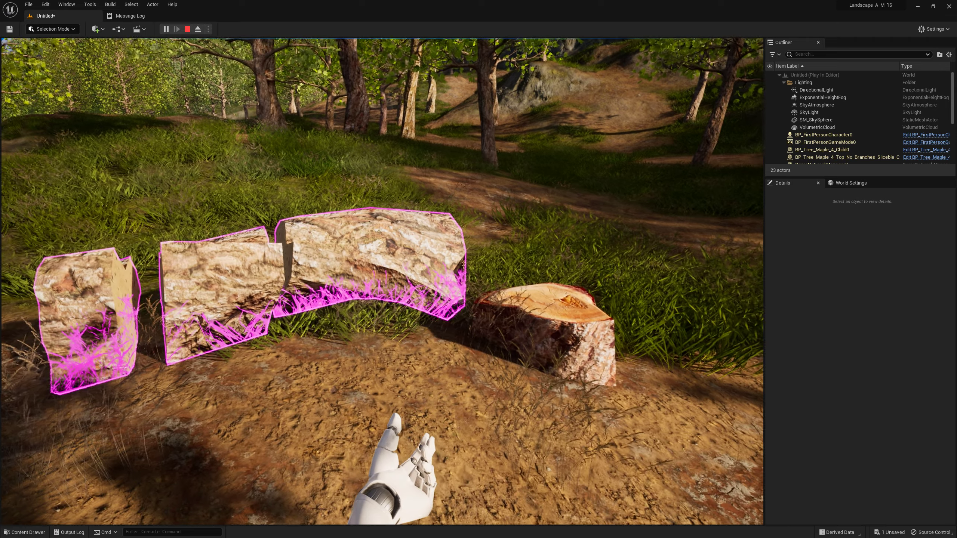
key("w")
left_click(383, 281)
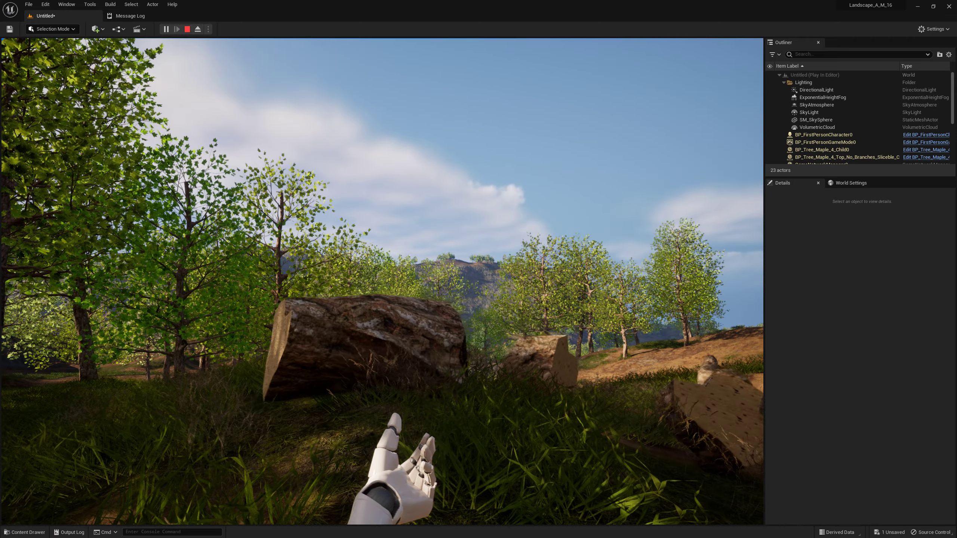
left_click(382, 281)
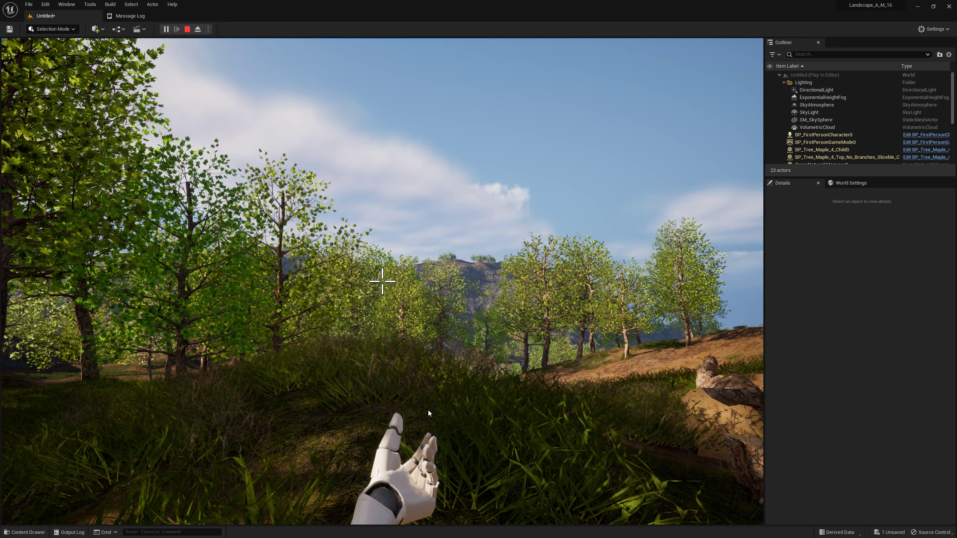
key("Escape")
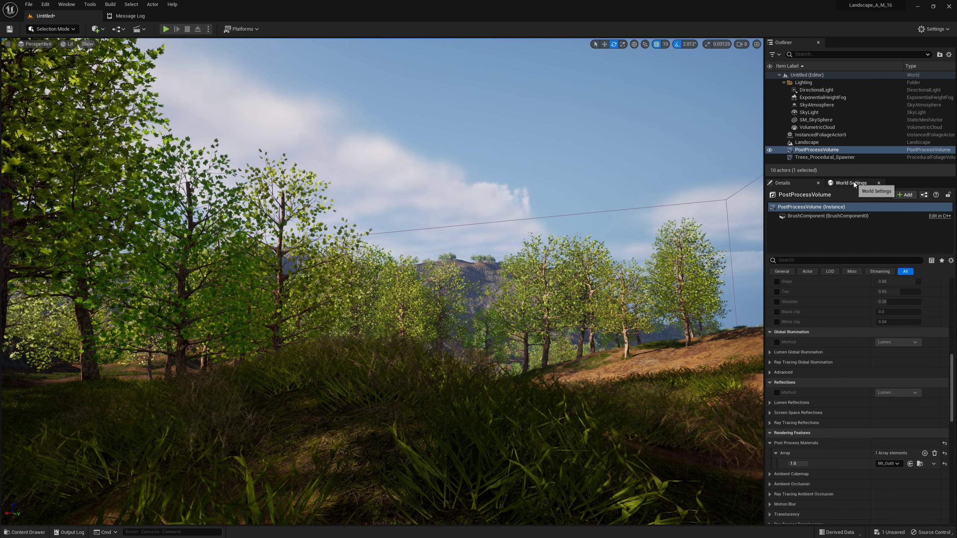
Override world gravity with Global Gravity Z -1500, then return to the PostProcessVolume's details.
left_click(853, 183)
type("grav")
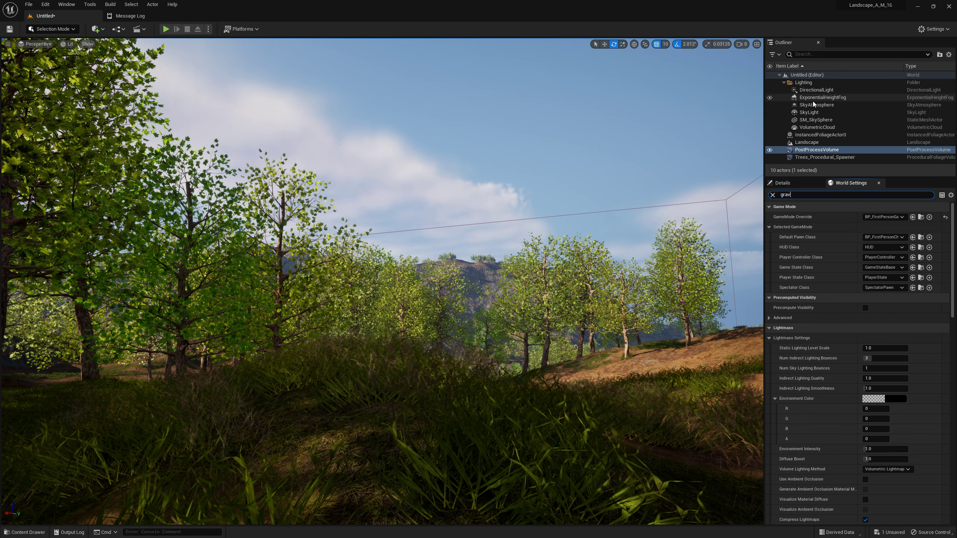
type("i")
type("-1500")
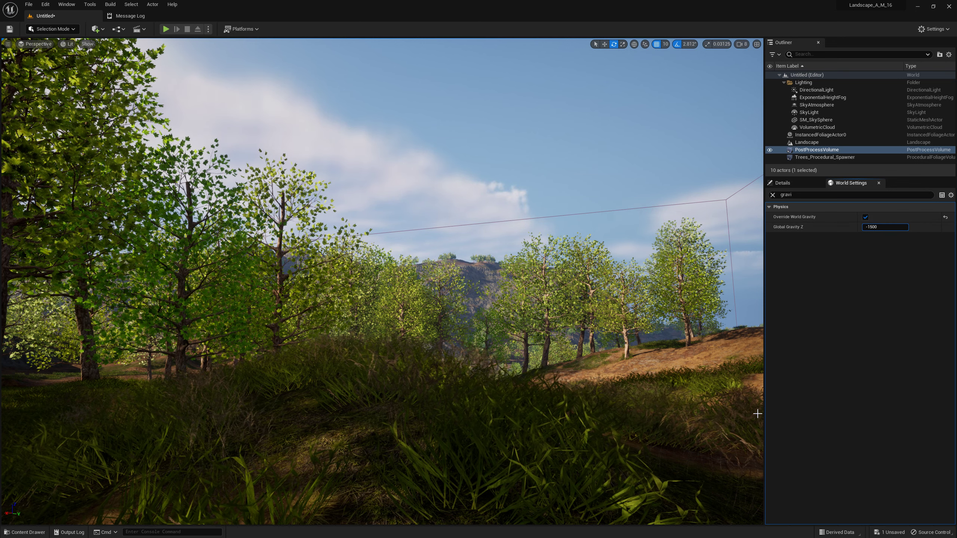
key("Return")
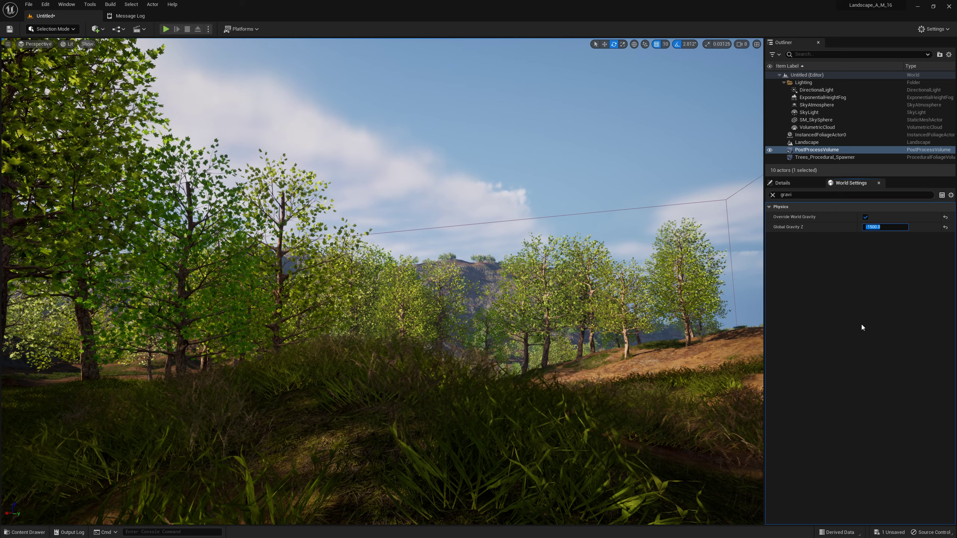
left_click(788, 182)
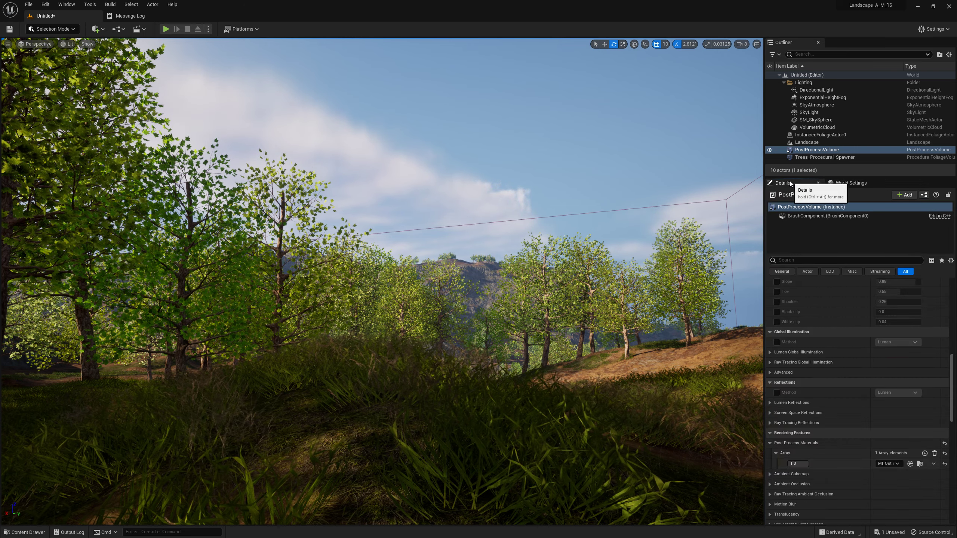
mouse_move(361, 475)
right_mouse_down()
mouse_move(381, 467)
mouse_move(380, 490)
right_mouse_up()
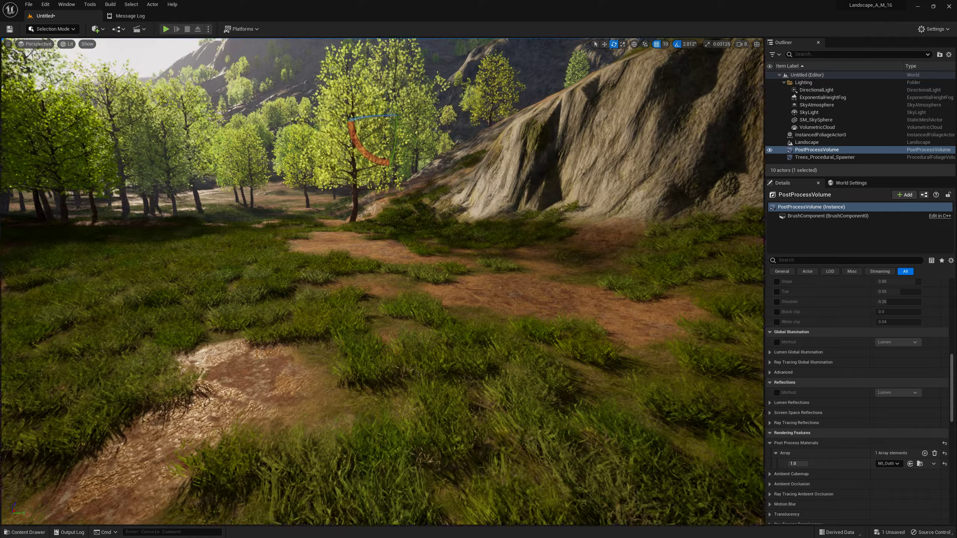
right_click_drag(380, 490, 381, 452)
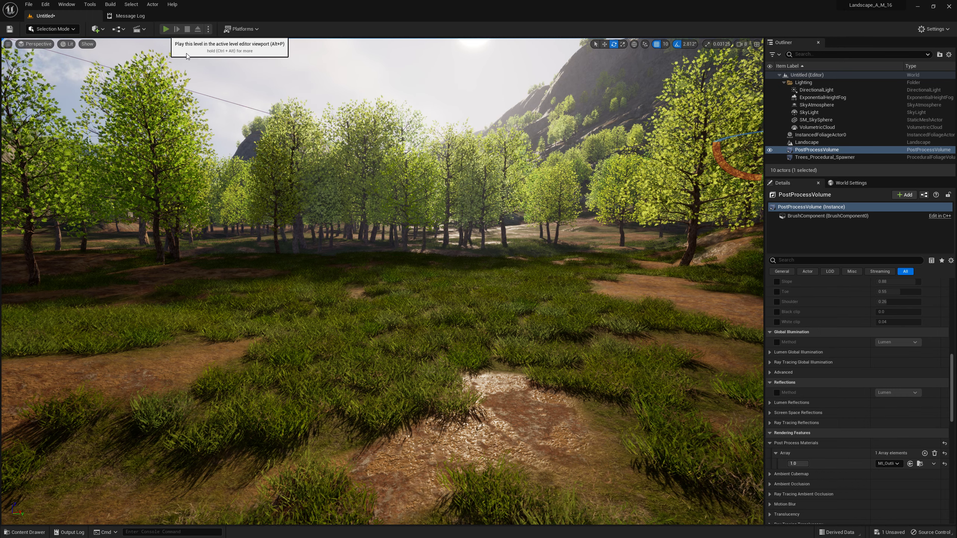
Launch Play In Editor and walk the first-person character across the meadow toward the maple forest.
key("alt+p")
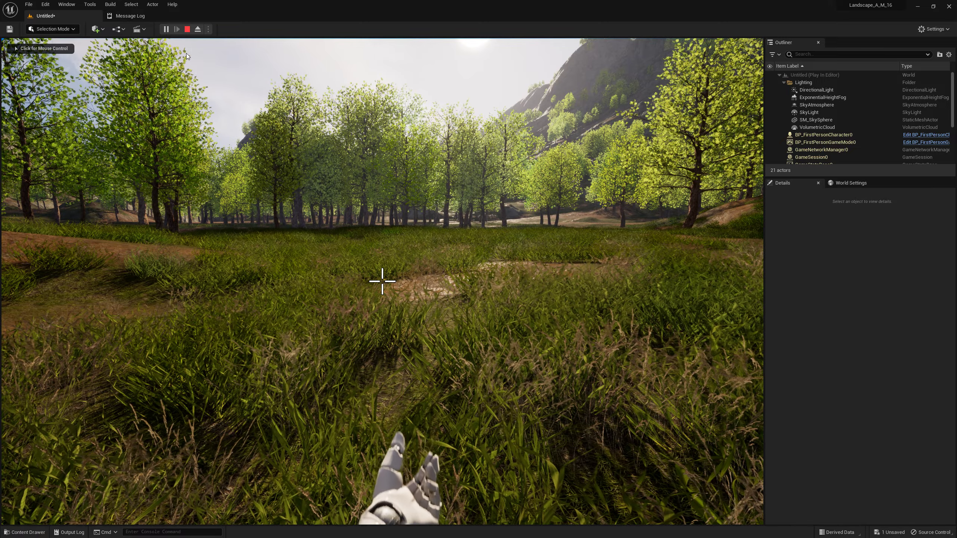
left_click(533, 324)
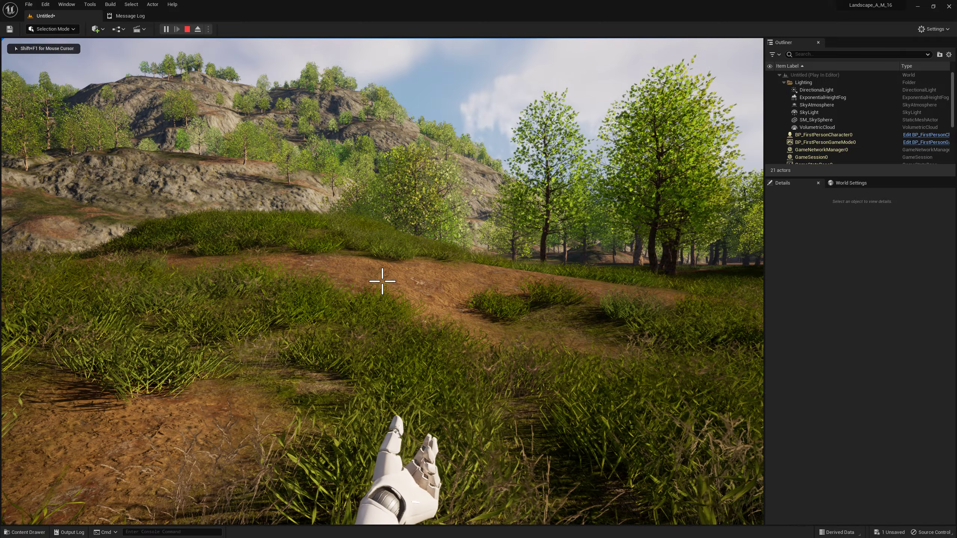
key("w")
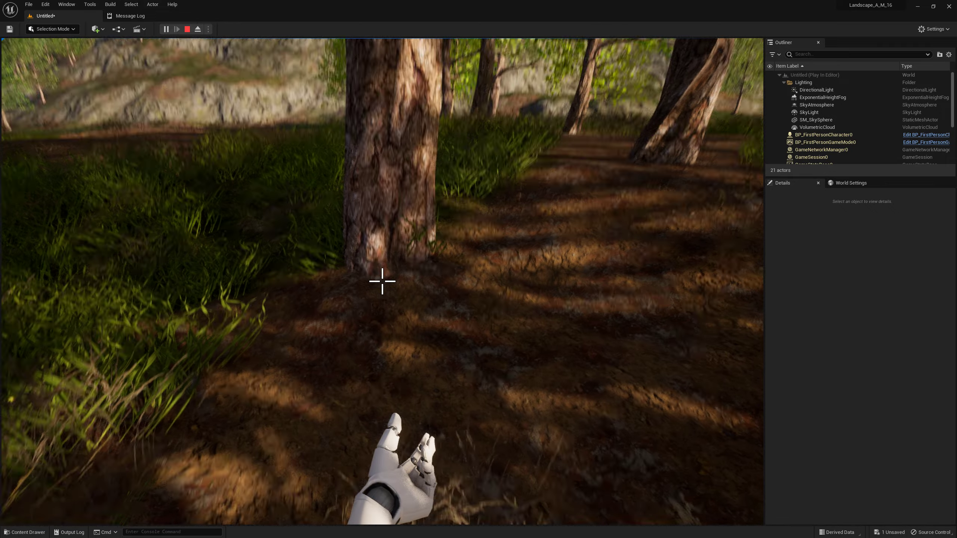
Chop at the base of a maple tree until it falls.
left_click(382, 281)
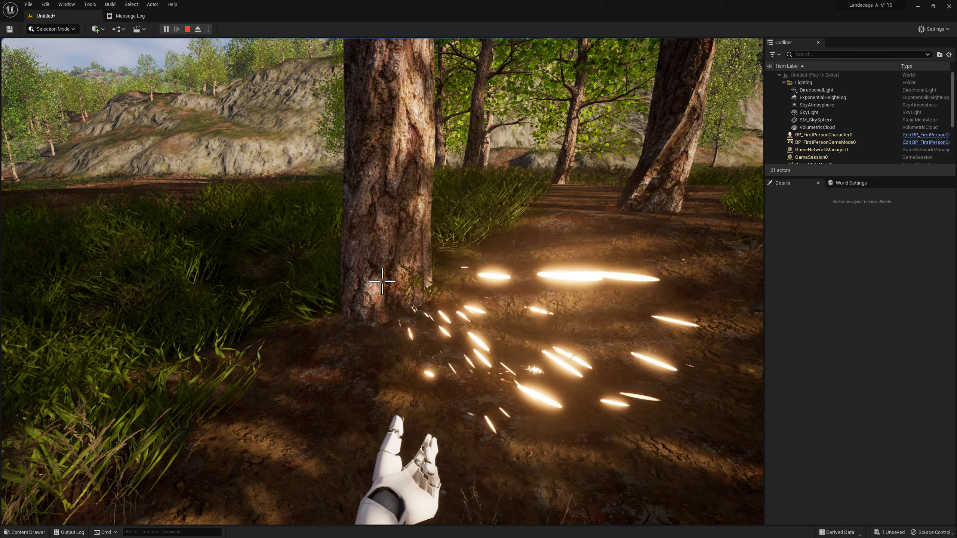
left_click(382, 281)
left_click(382, 281)
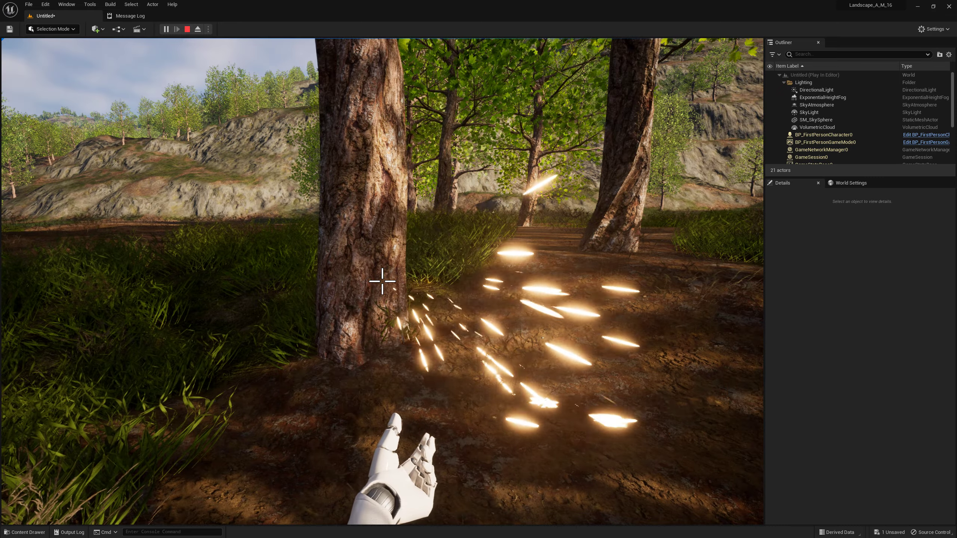
left_click(382, 281)
left_click(382, 281)
left_click(382, 281)
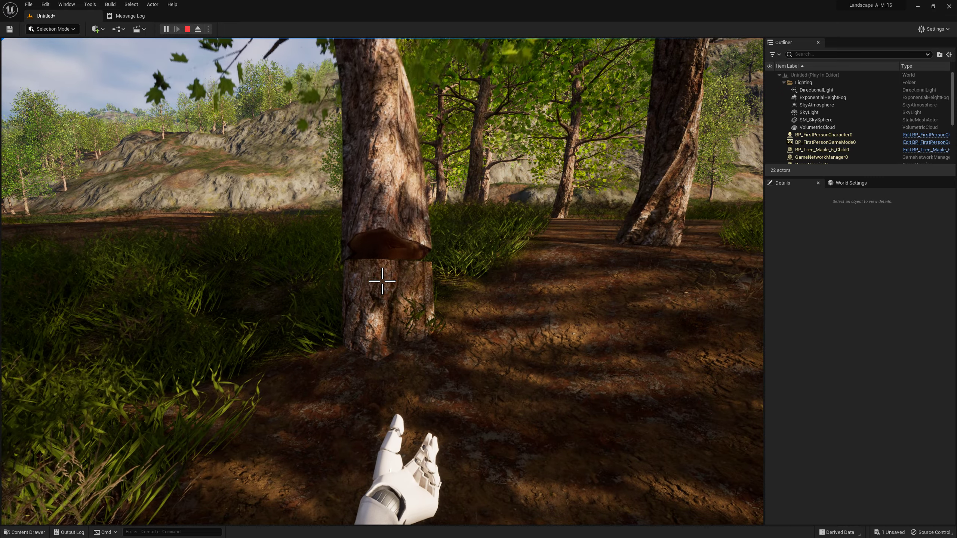
left_click(382, 281)
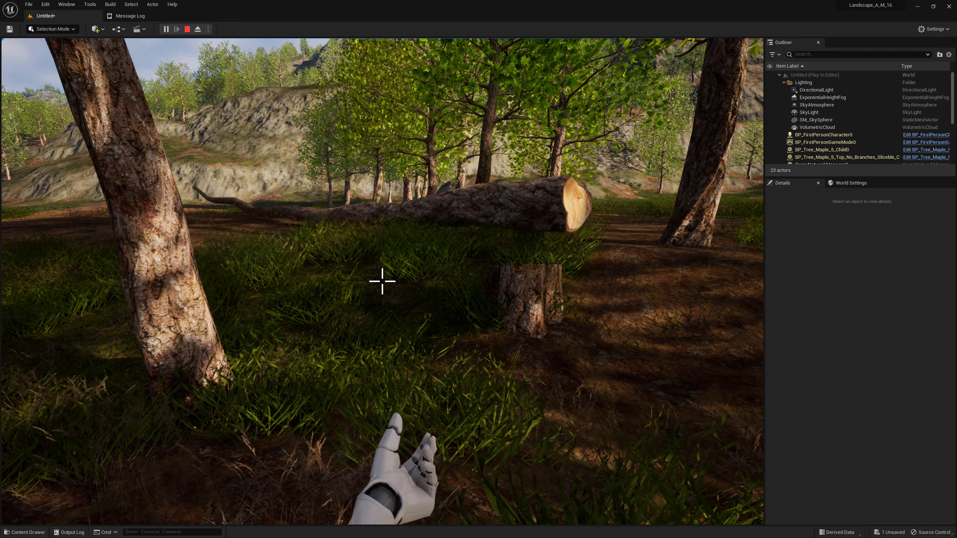
Walk to the felled tree and slice the fallen log into pieces.
key("w")
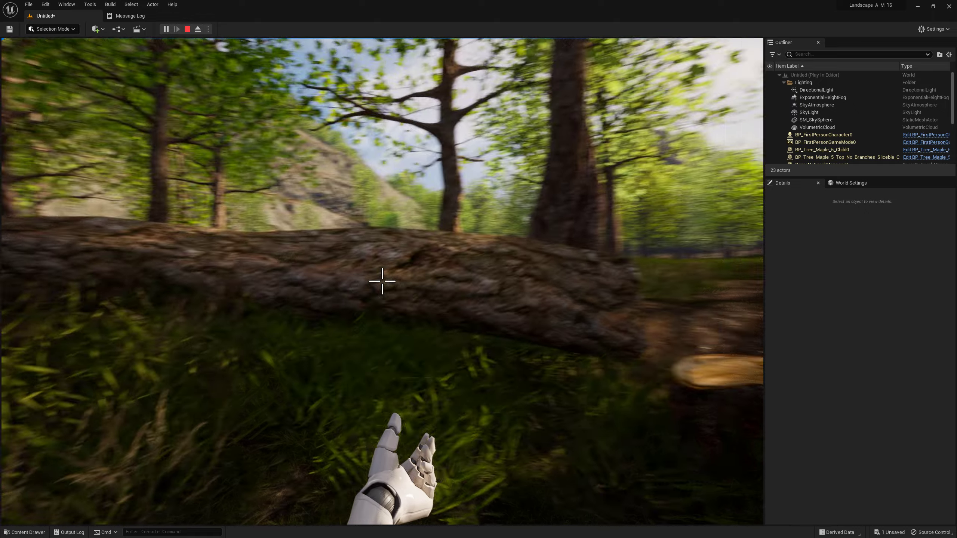
left_click(382, 281)
left_click(382, 281)
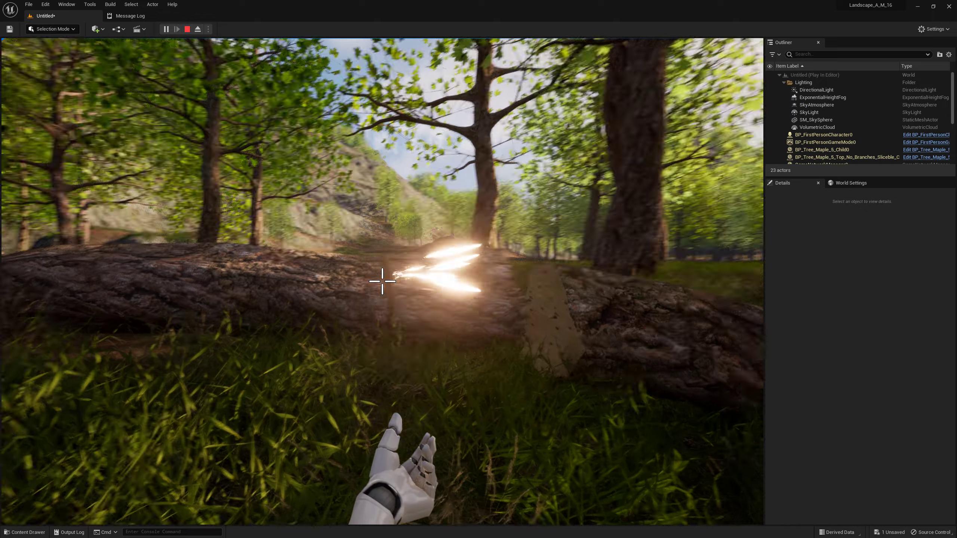
key("s")
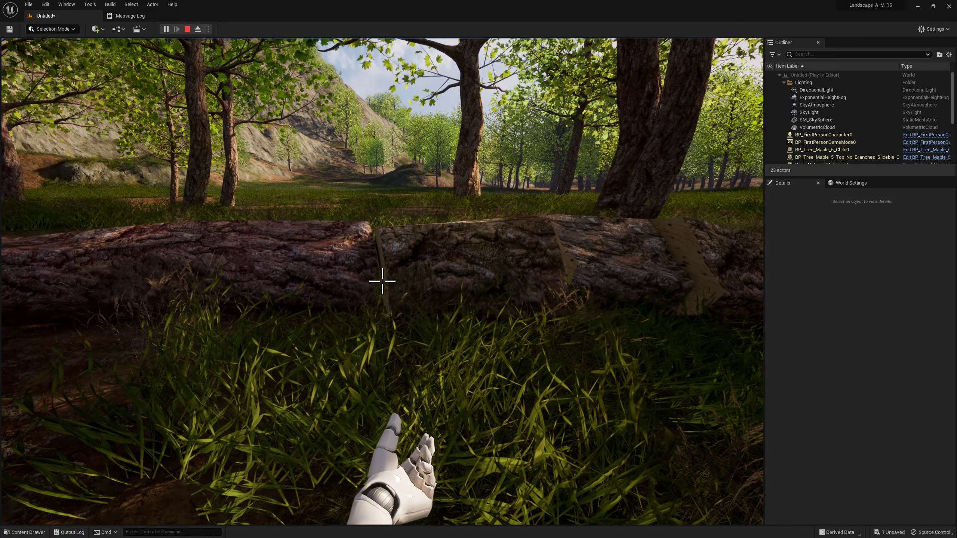
left_click(382, 281)
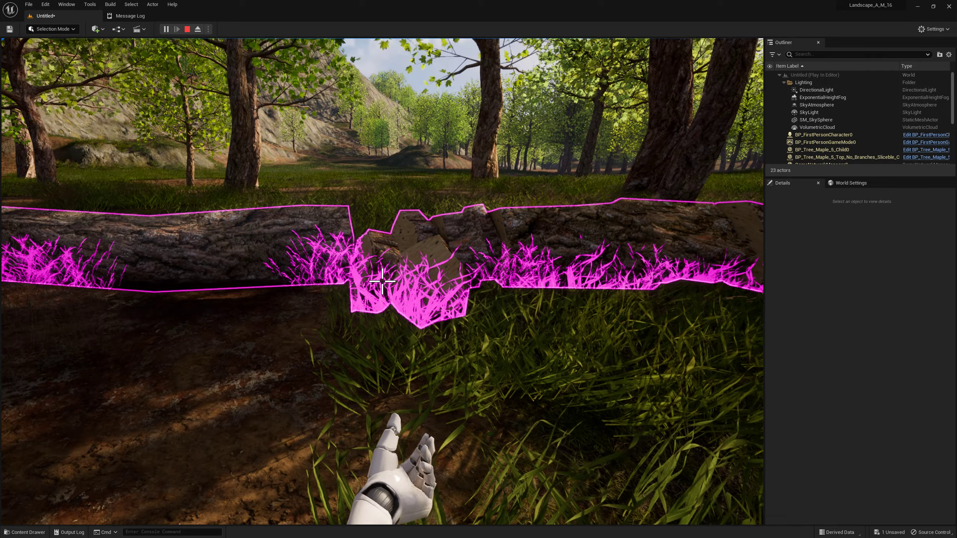
Pick up, throw, launch and carry the cut log pieces, then drop the carried piece.
left_click(382, 281)
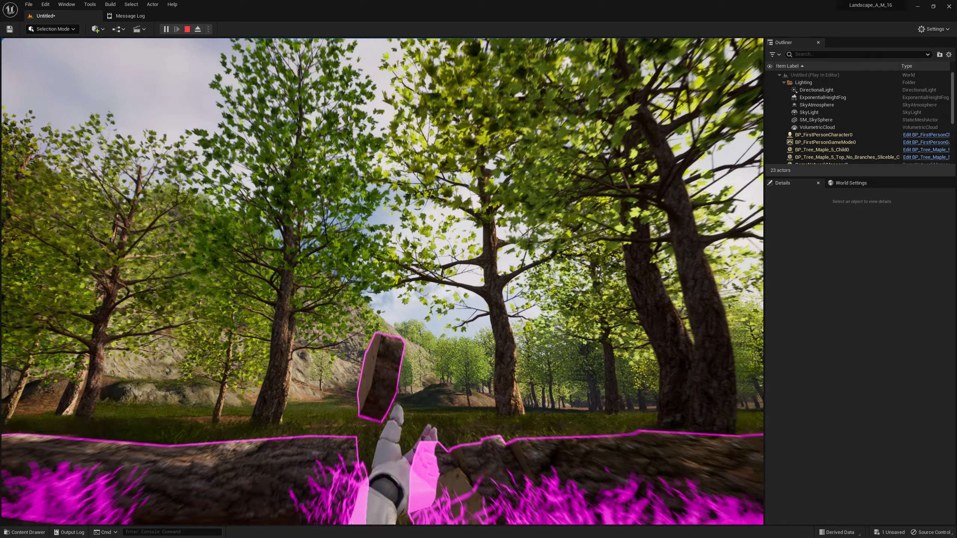
left_click(382, 281)
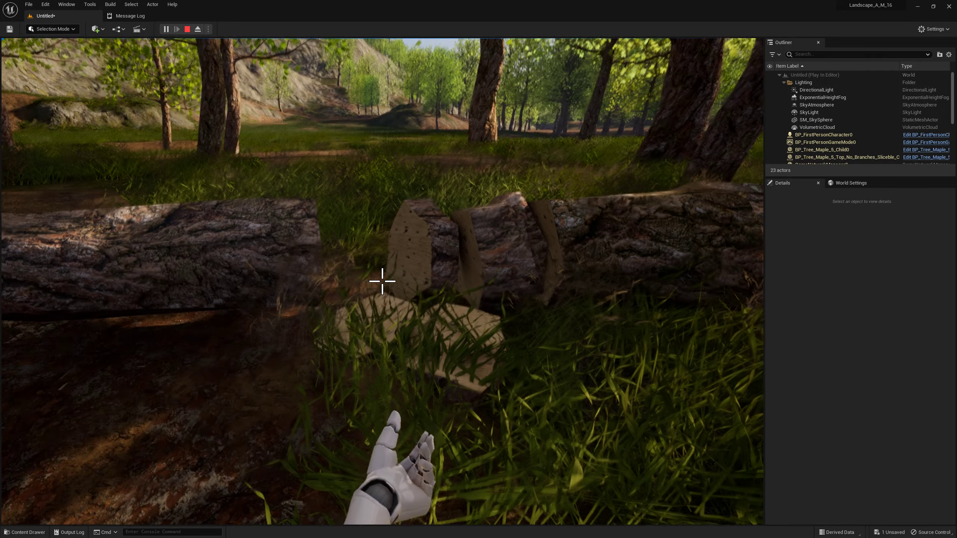
key("w")
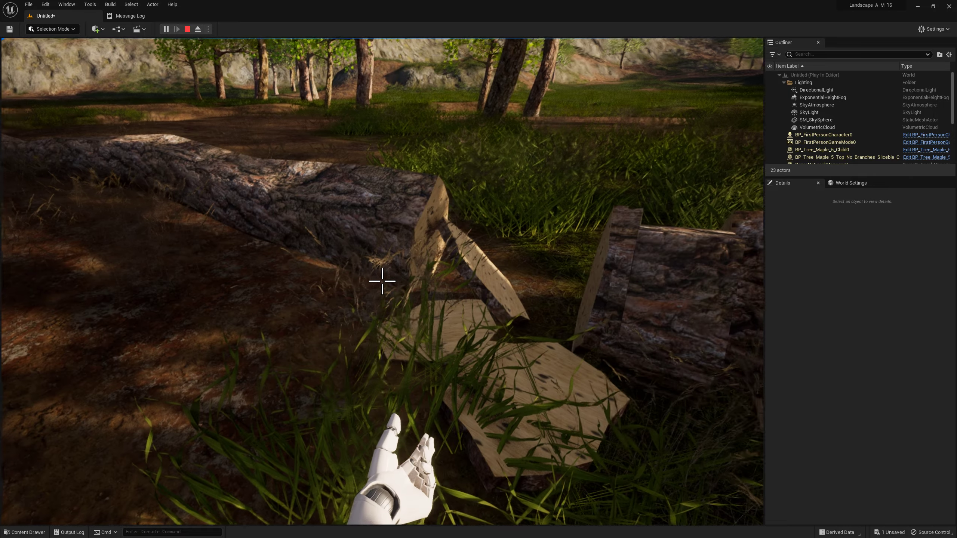
key("w")
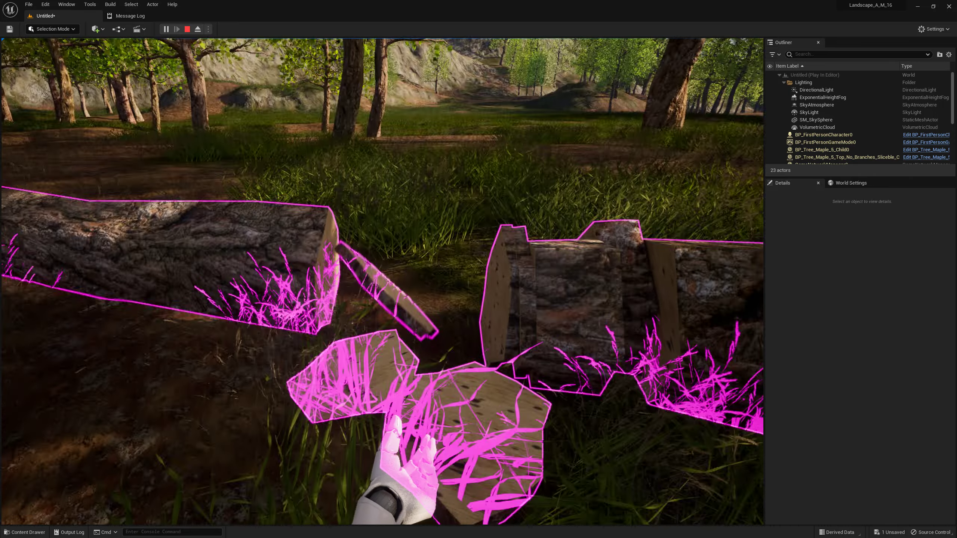
left_click(382, 281)
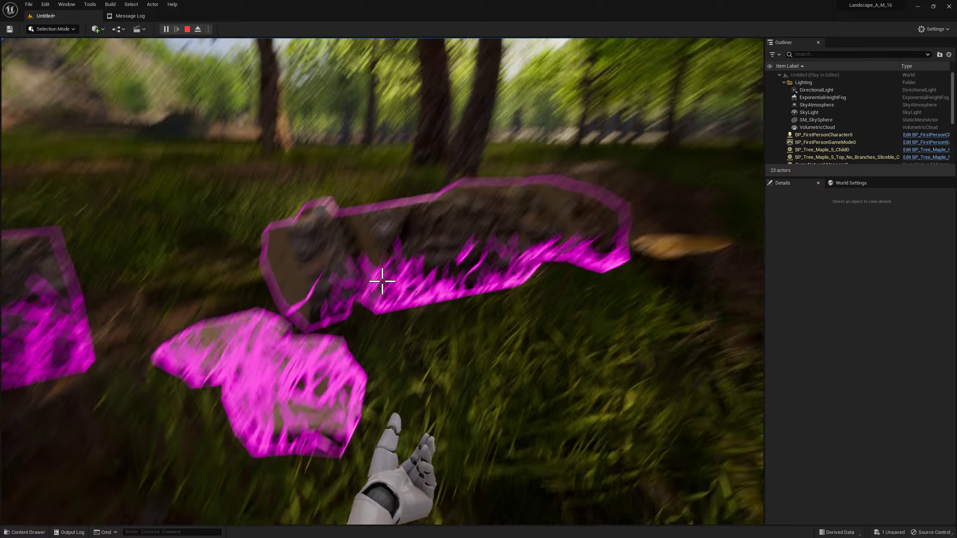
left_click(381, 280)
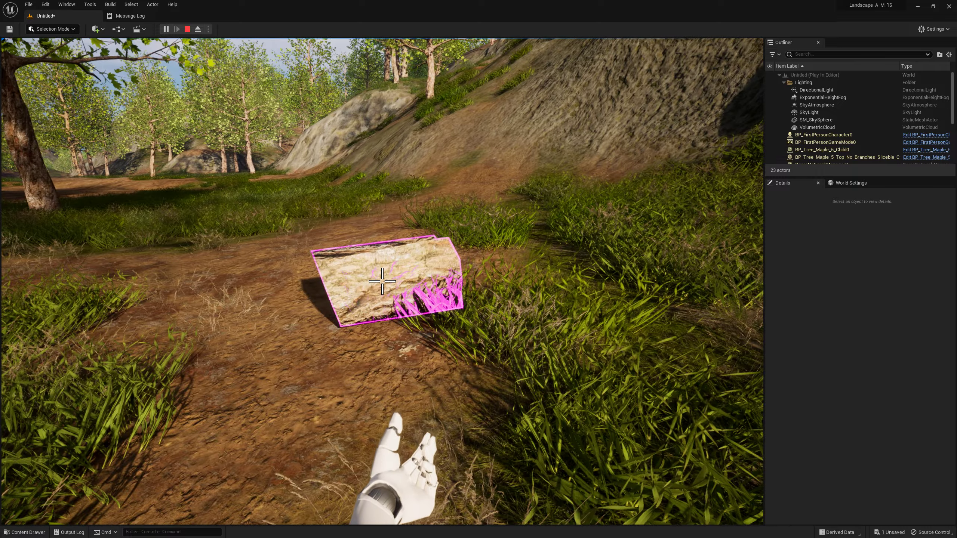
key("e")
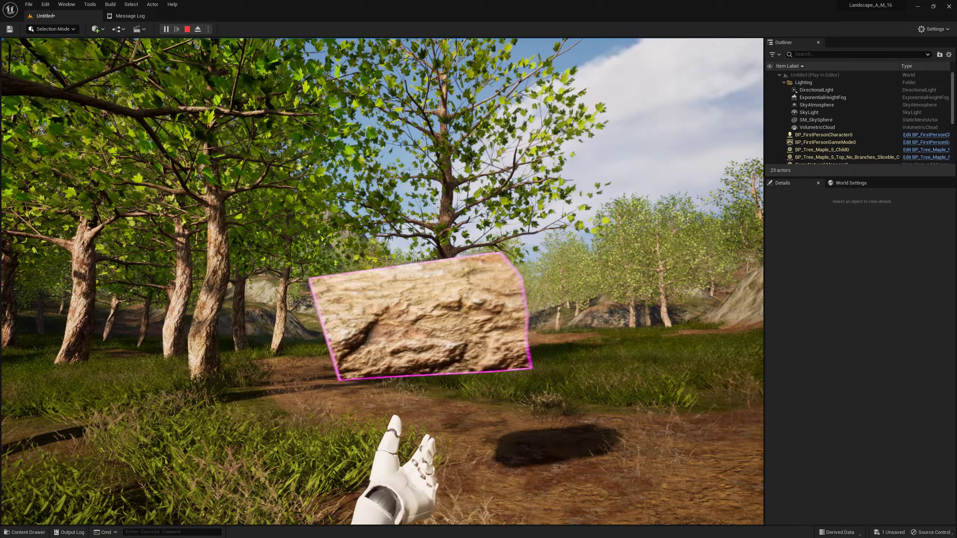
key("e")
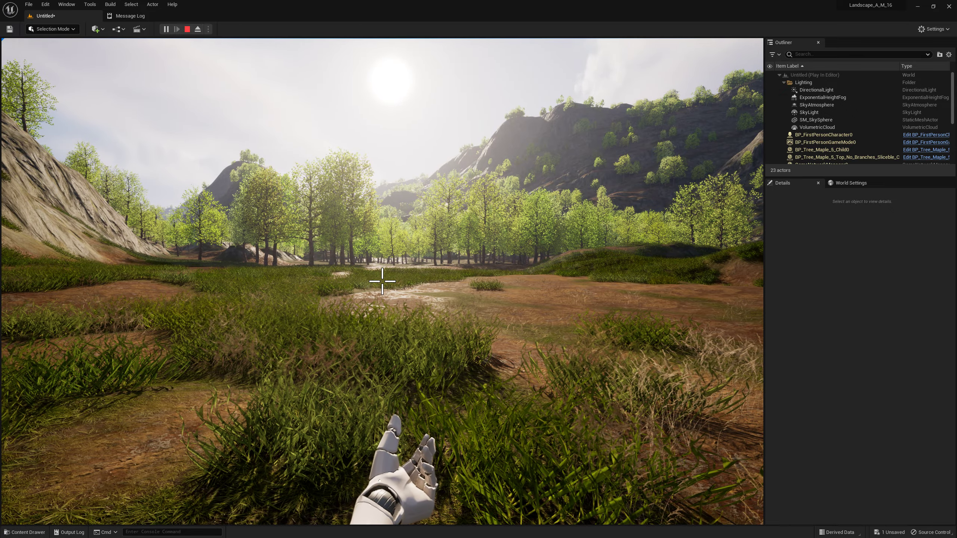
Stop the play session and fly the camera over the hills and down into the tree-lined valley.
key("Escape")
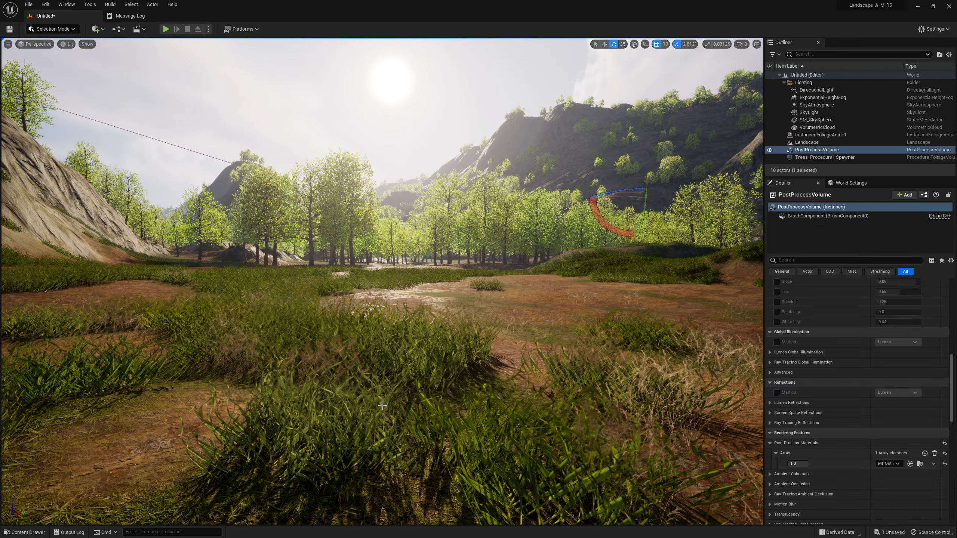
right_click_drag(382, 405, 382, 405)
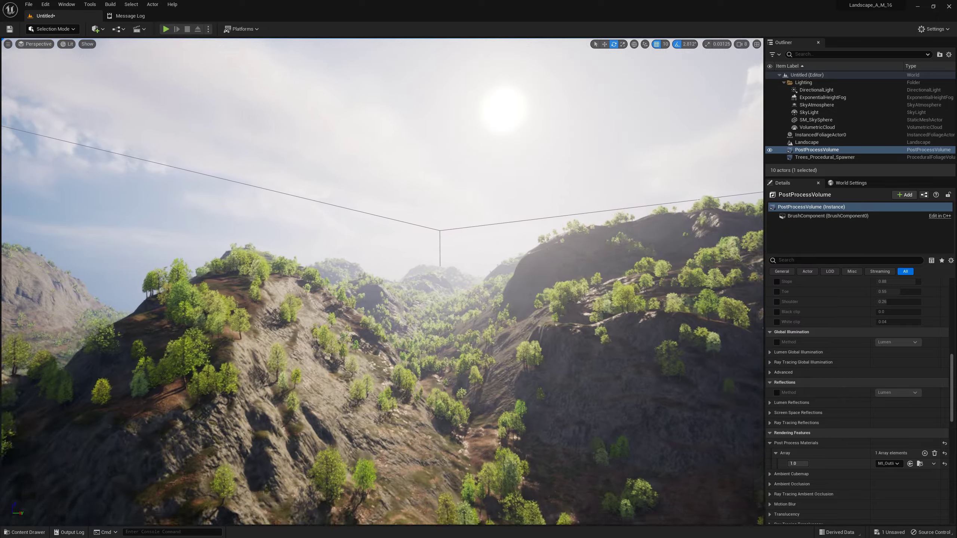
right_click_drag(382, 405, 382, 405)
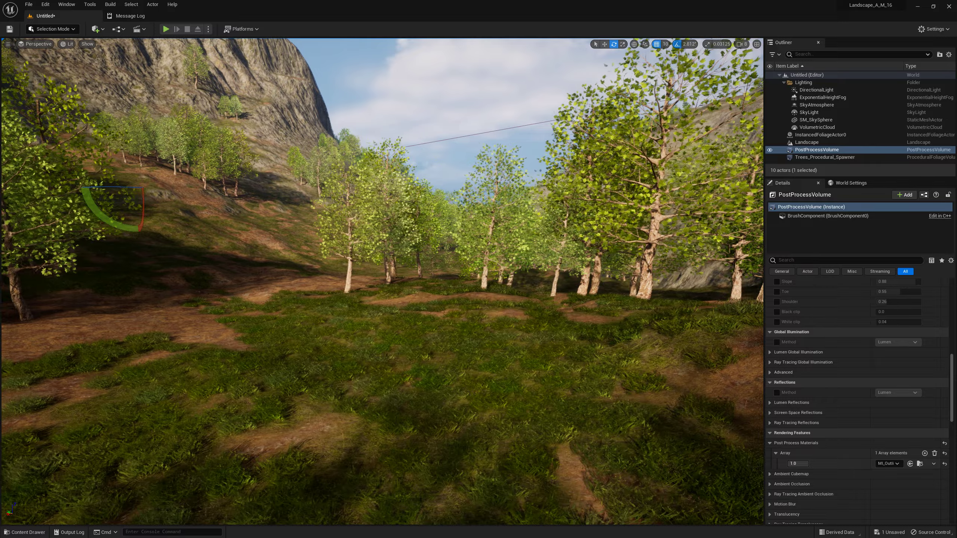
right_click_drag(382, 405, 382, 405)
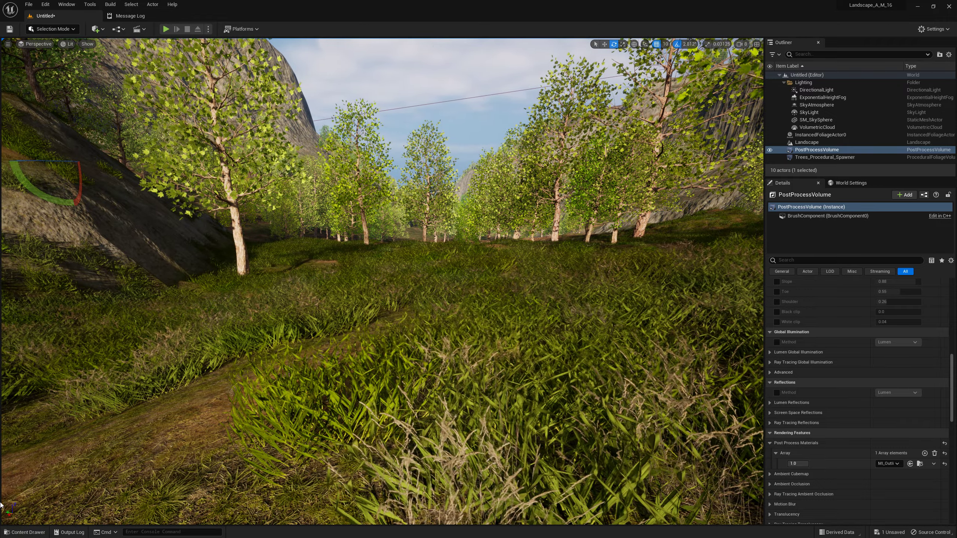
Drag Rocks_Procedural_Spawner from the Procedural folder into the level.
left_click(25, 532)
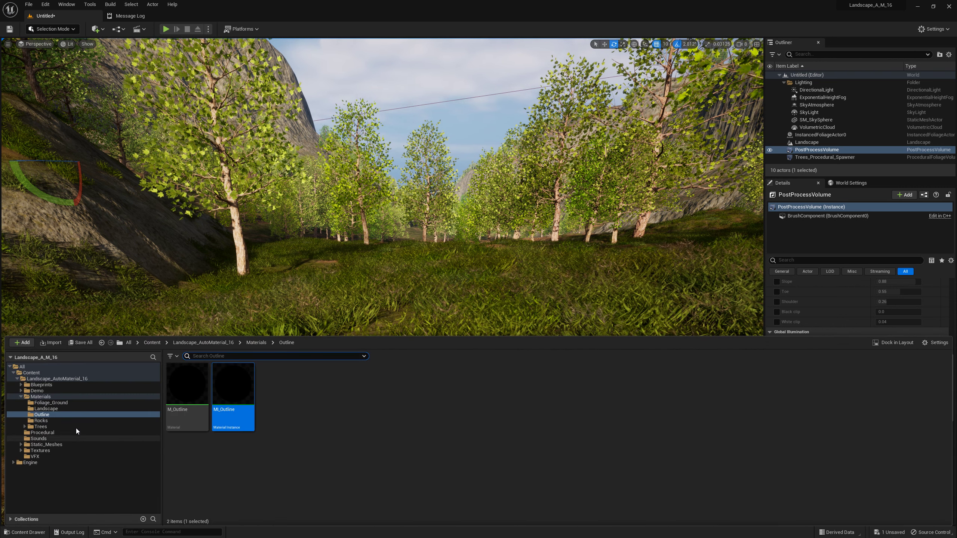
left_click(66, 434)
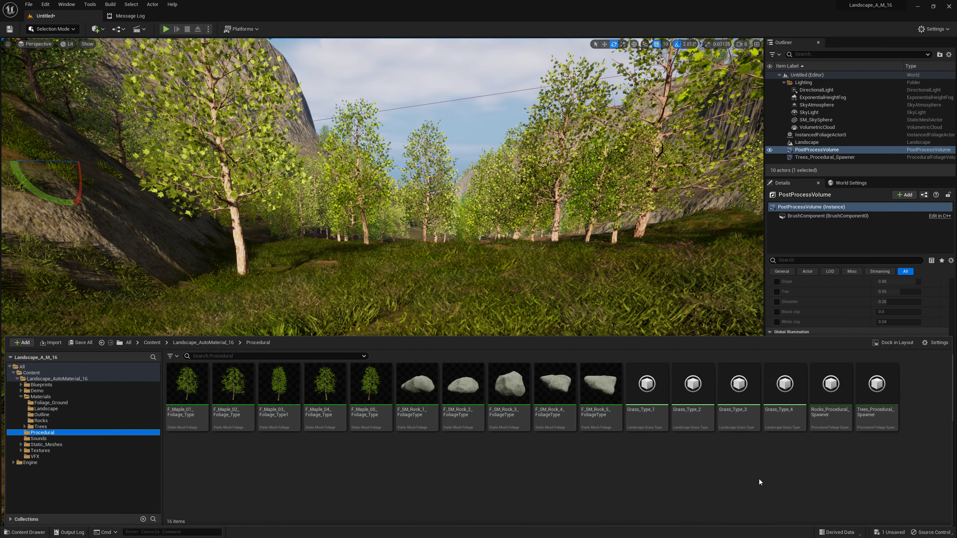
mouse_move(830, 392)
left_mouse_down()
mouse_move(538, 317)
mouse_move(506, 320)
left_mouse_up()
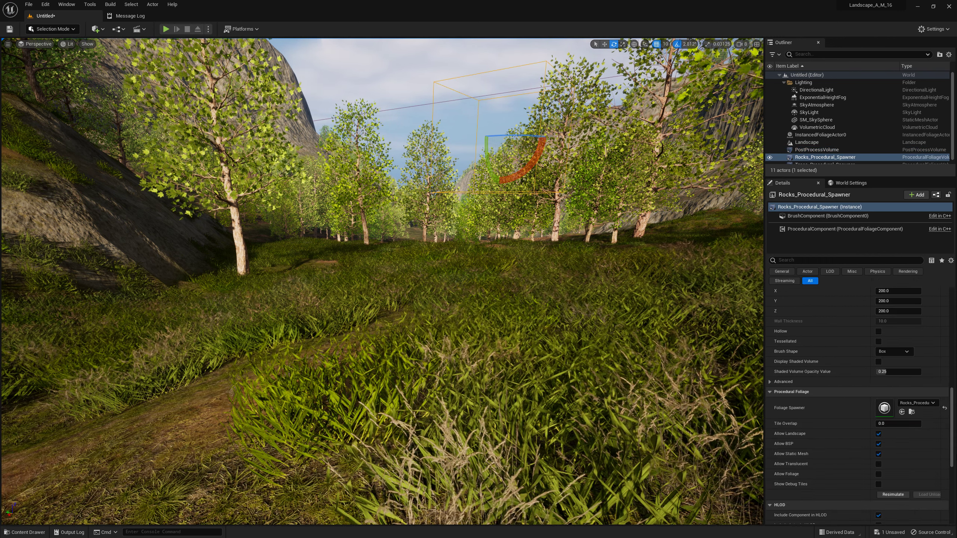
Set the spawner's scale to 4000 in the Details panel.
scroll(932, 319, "up", 10)
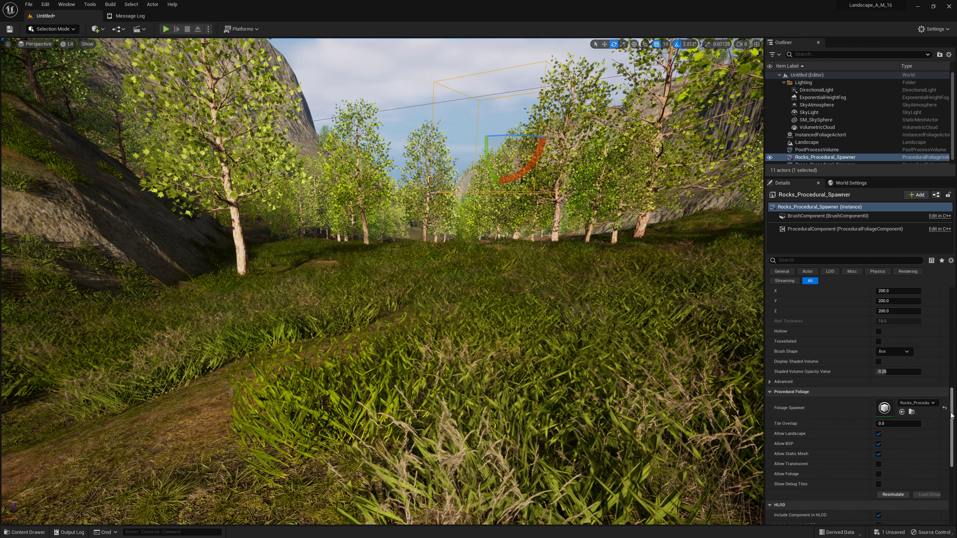
scroll(904, 321, "up", 3)
left_click(892, 325)
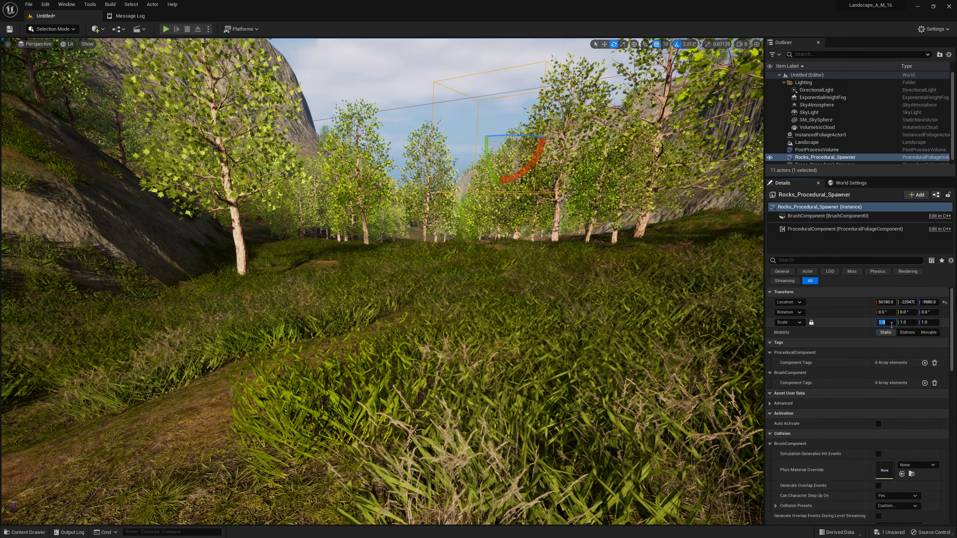
type("4000")
key("Return")
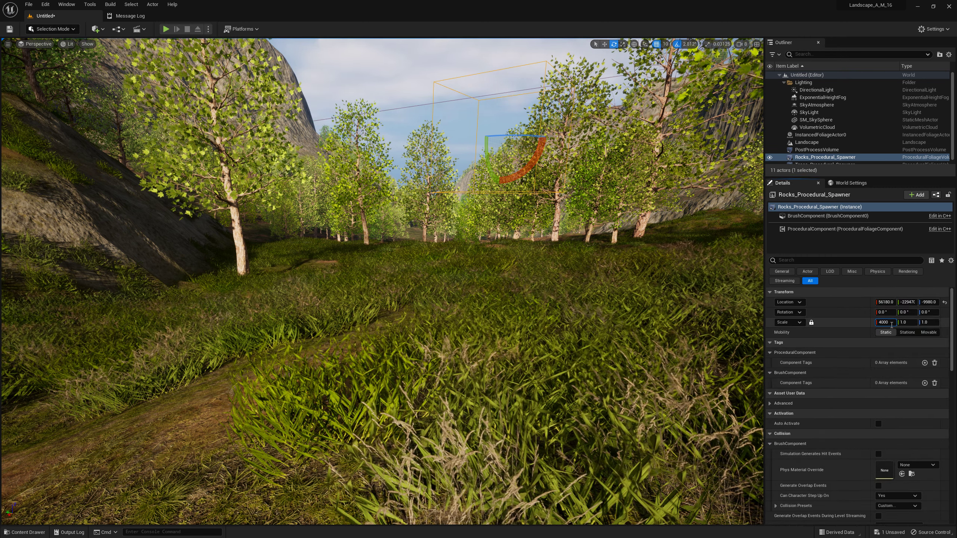
Switch the viewport to Top view and move the spawner over the landscape.
left_click(36, 44)
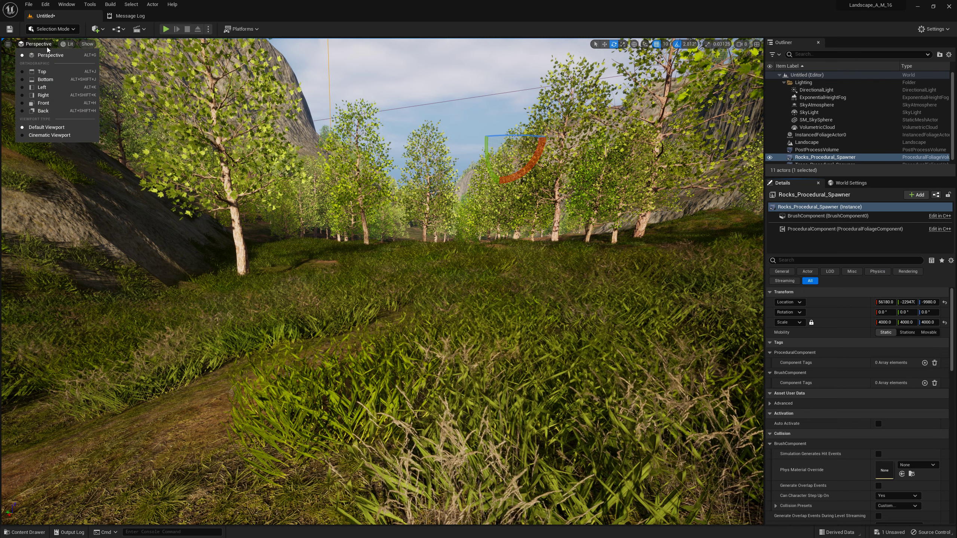
left_click(42, 72)
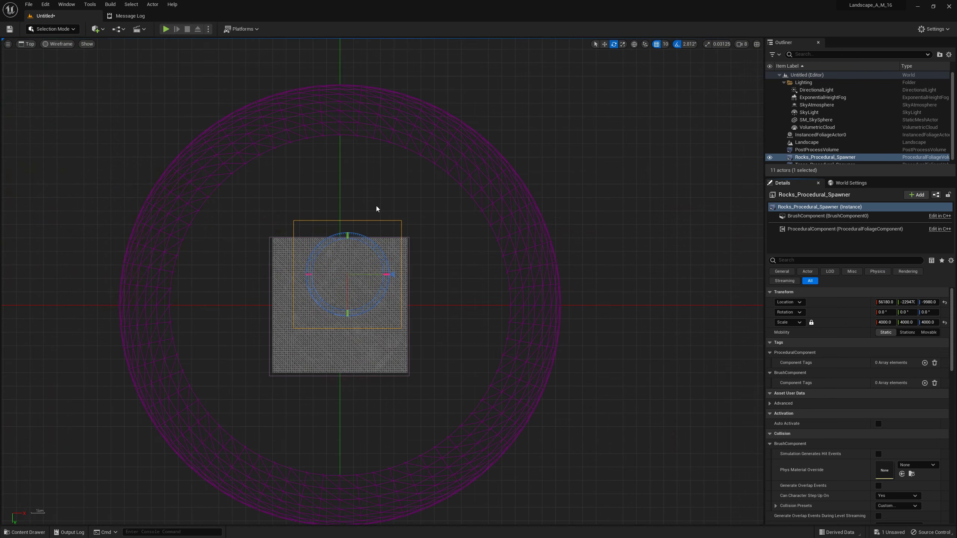
left_click(604, 44)
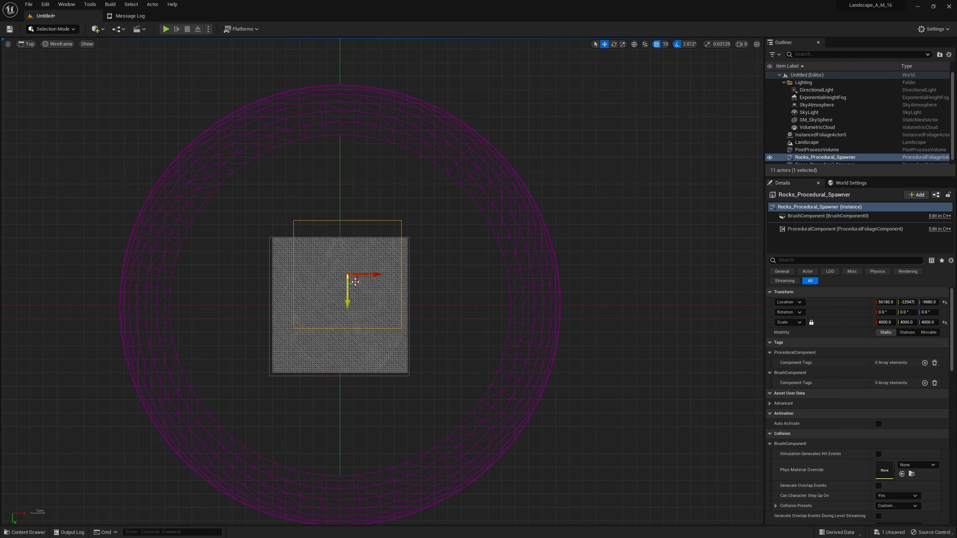
left_click_drag(355, 281, 348, 307)
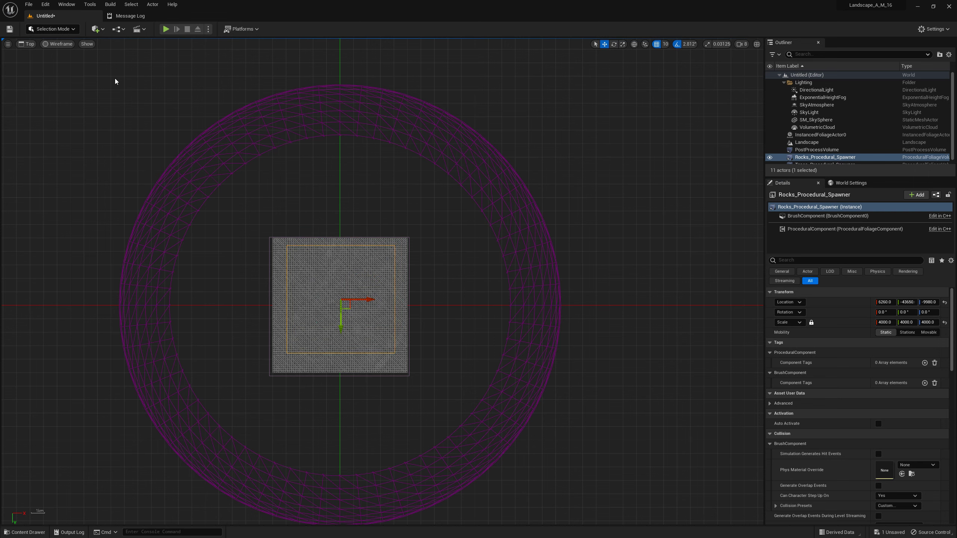
In Brush Editing mode, stretch the volume's right, left and bottom edges outward over the terrain.
left_click(61, 30)
left_click(58, 80)
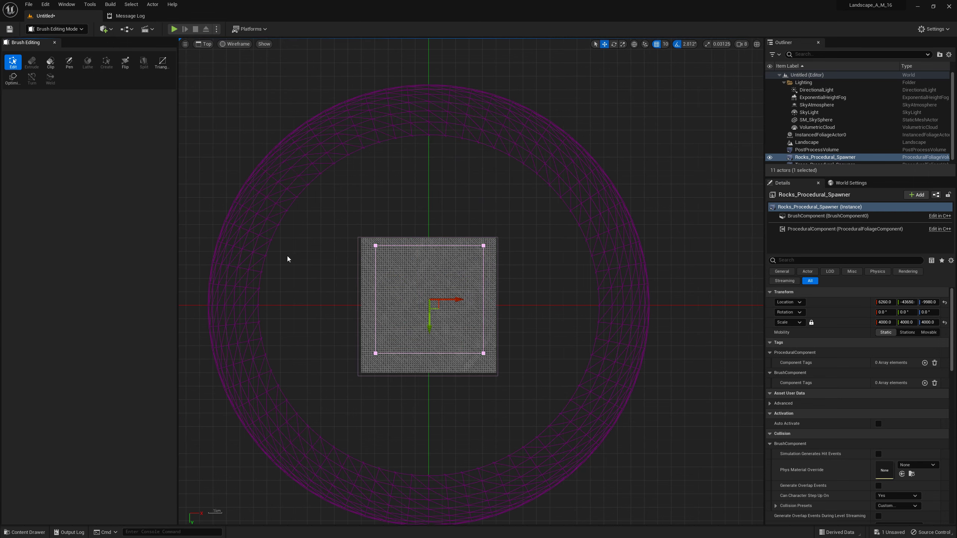
mouse_move(406, 261)
left_mouse_down()
mouse_move(523, 260)
mouse_move(482, 267)
left_mouse_up()
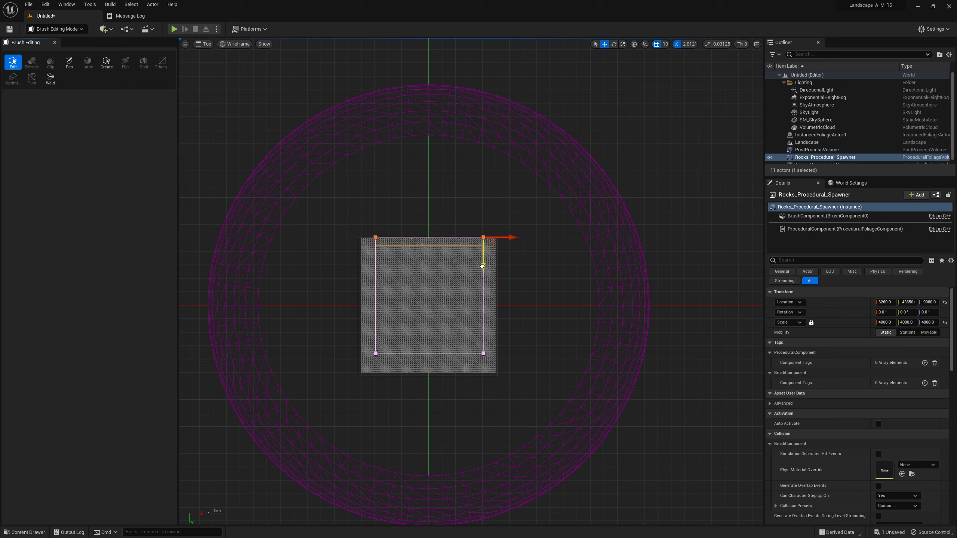
left_click_drag(454, 214, 527, 393)
left_click_drag(505, 238, 522, 237)
left_click_drag(358, 220, 432, 403)
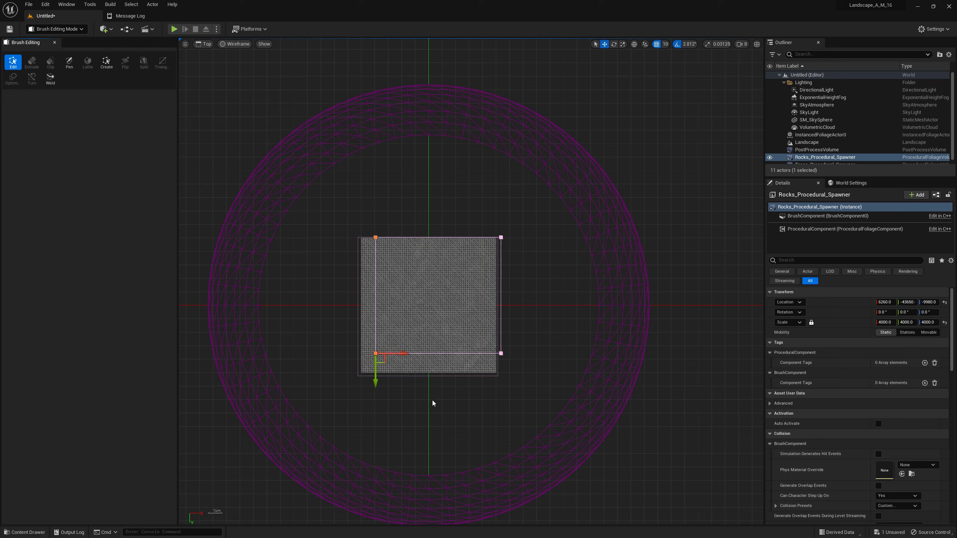
left_click_drag(402, 353, 387, 383)
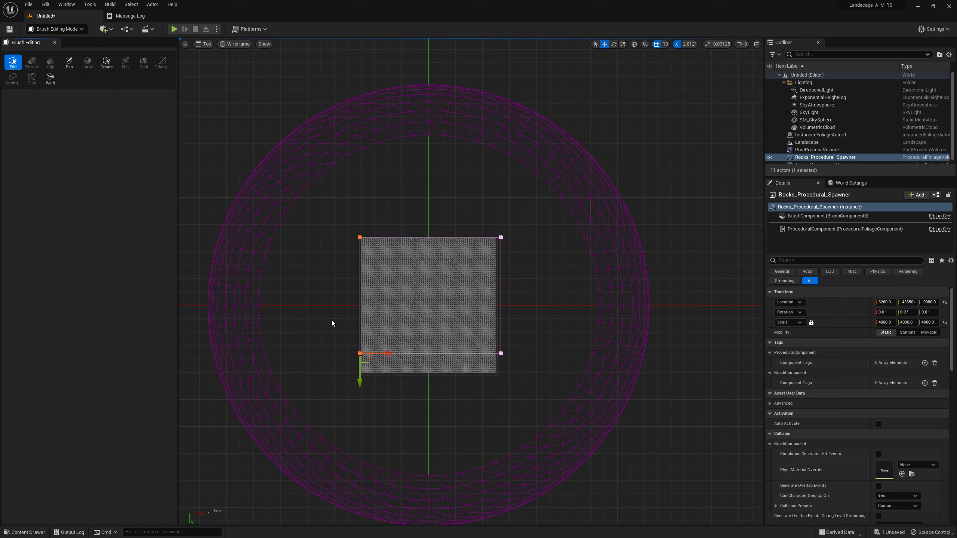
left_click_drag(332, 323, 551, 426)
left_click_drag(500, 383, 498, 406)
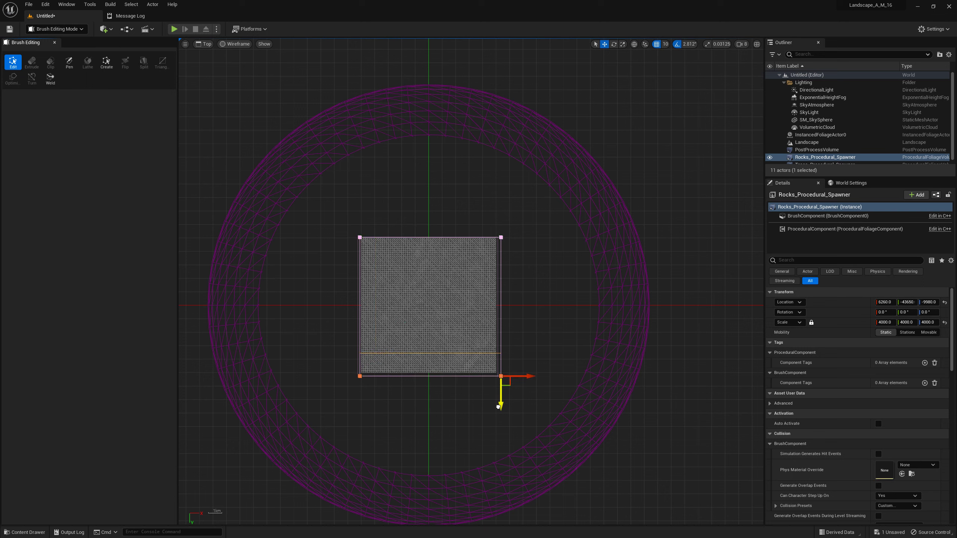
In side view, lower the top and raise the bottom to thin the volume, then return to Selection Mode.
left_click(204, 44)
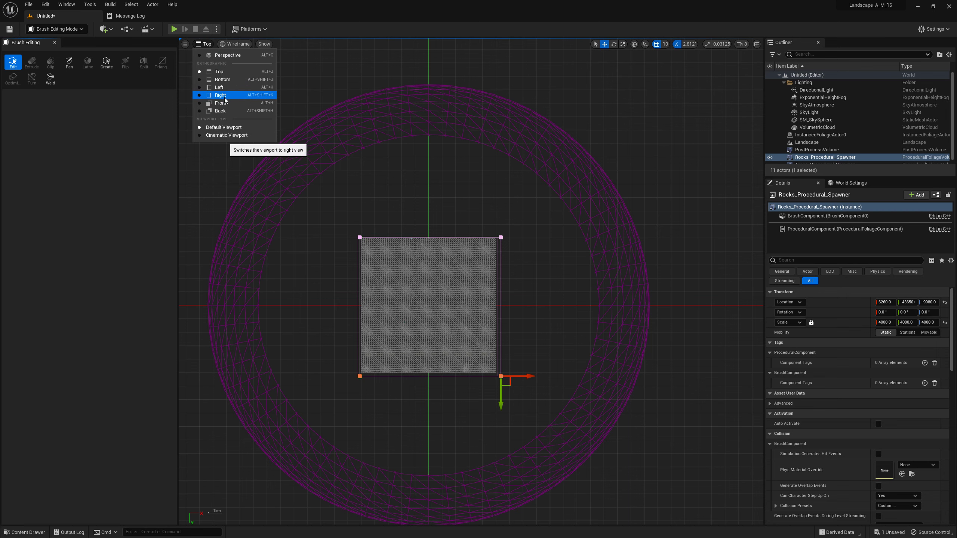
left_click(219, 87)
left_click_drag(424, 215, 636, 264)
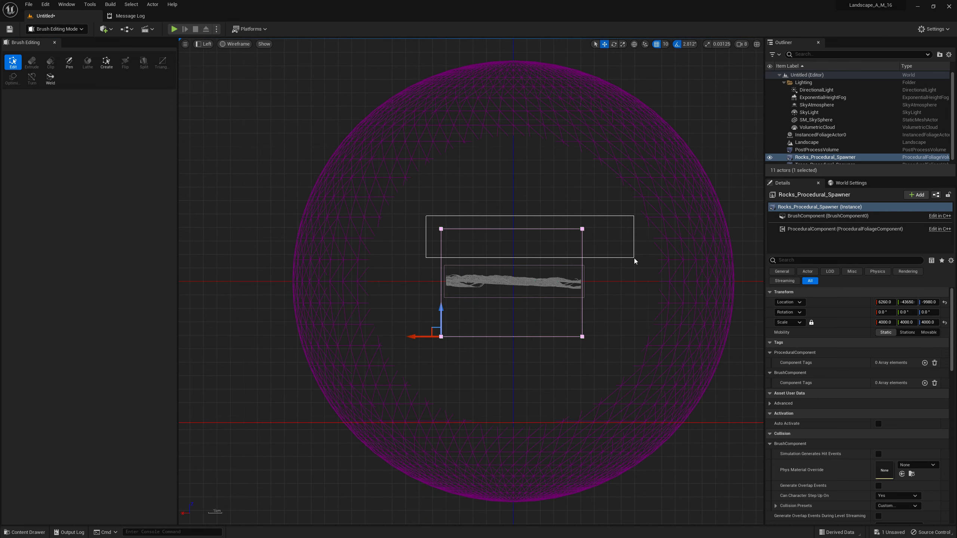
left_click_drag(447, 205, 446, 243)
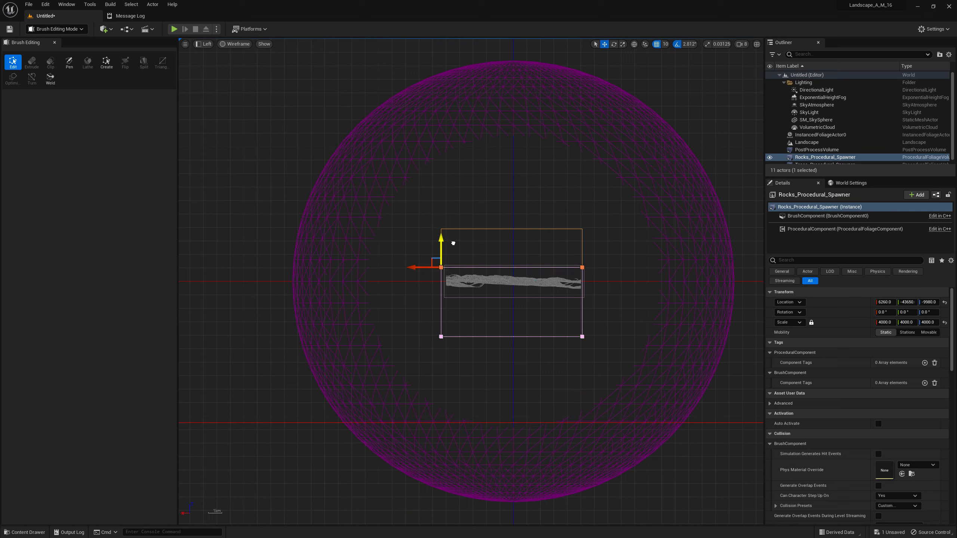
left_click_drag(407, 324, 604, 372)
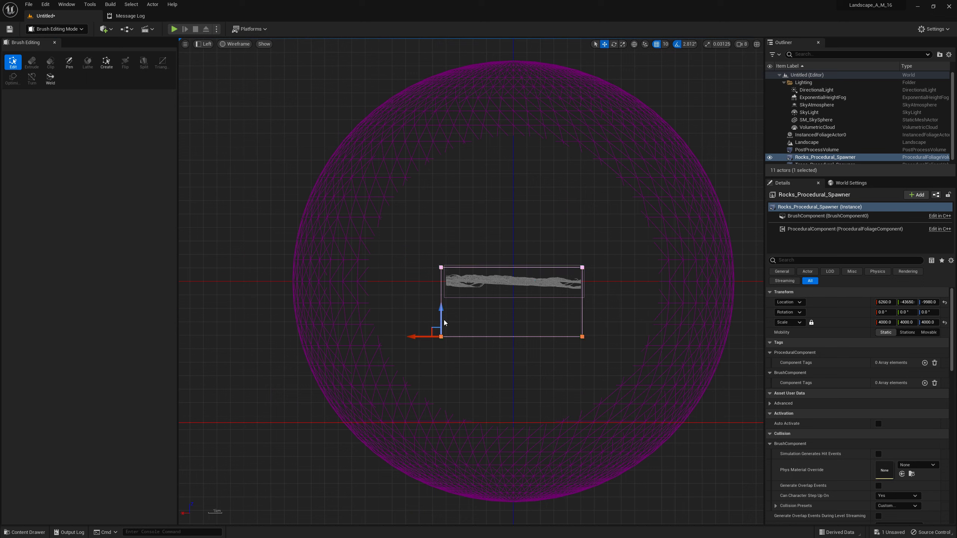
left_click_drag(441, 314, 441, 274)
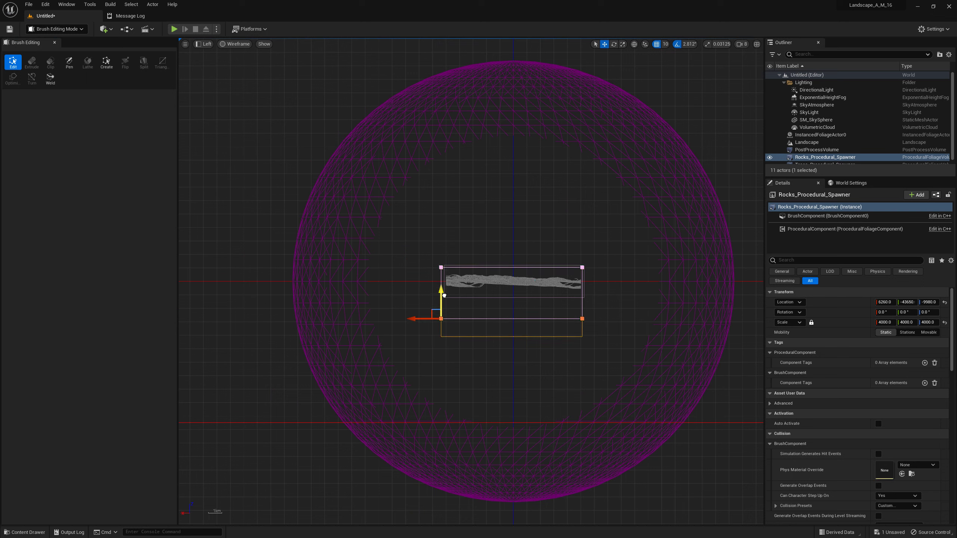
left_click(46, 30)
left_click(54, 41)
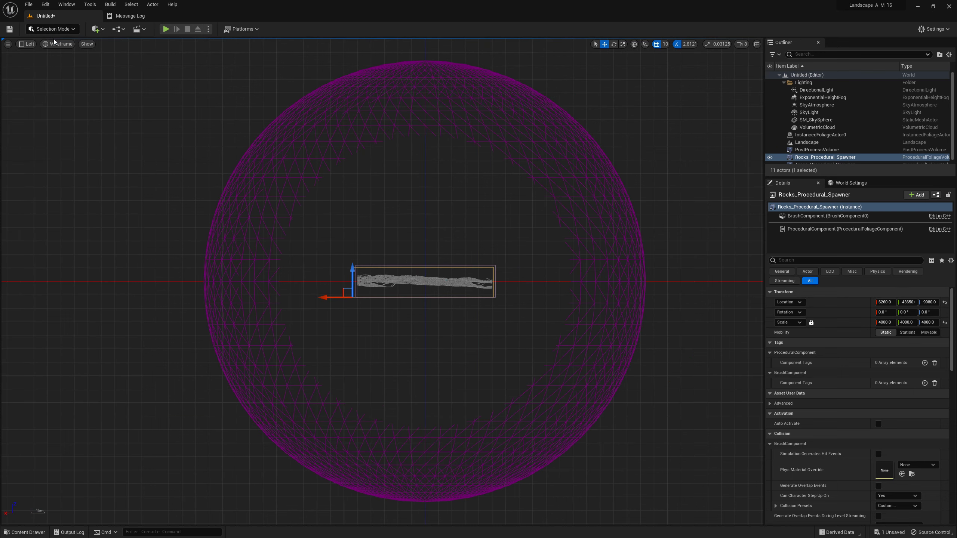
left_click(28, 44)
Return to lit Perspective, uncheck Allow BSP and Allow Static Mesh, and check the scattered rocks.
left_click(41, 52)
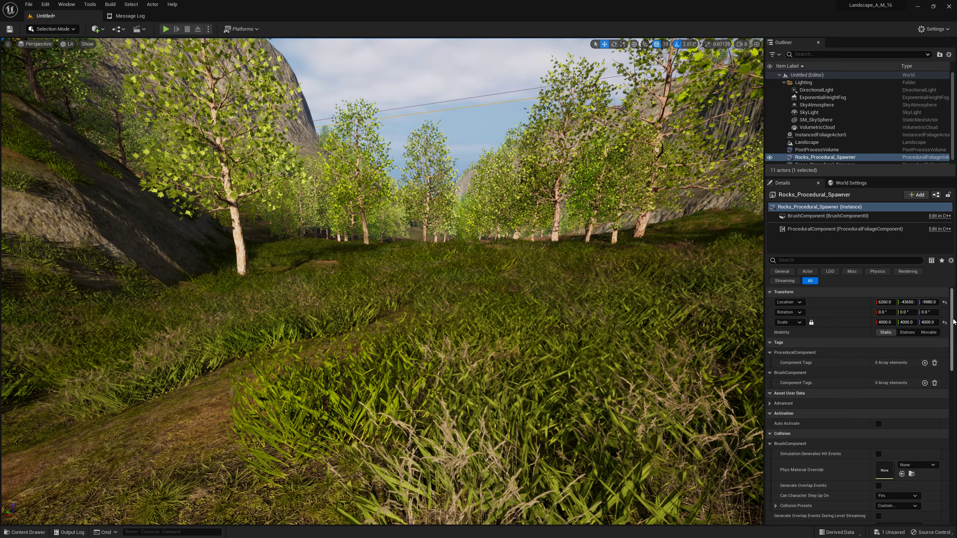
scroll(871, 383, "down", 5)
scroll(871, 384, "down", 5)
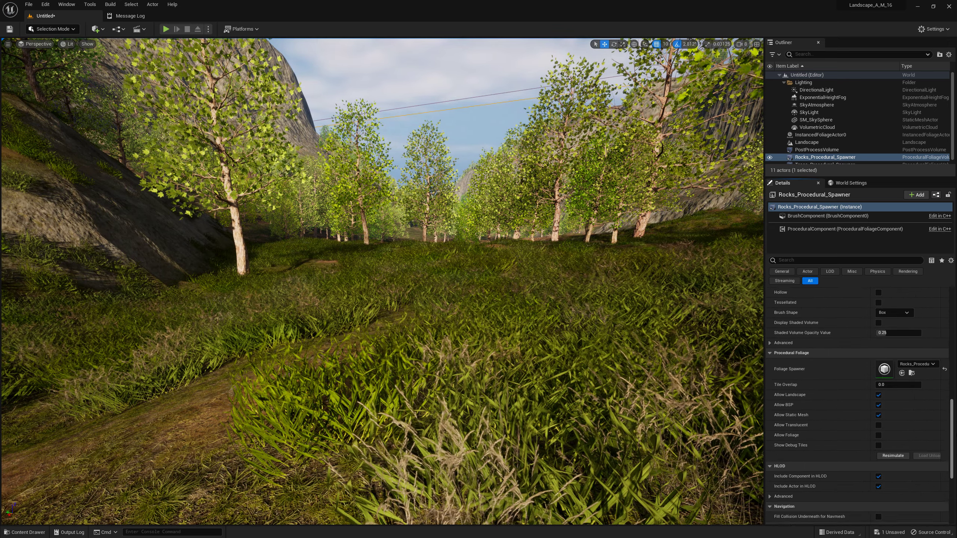
scroll(871, 383, "down", 3)
left_click(878, 385)
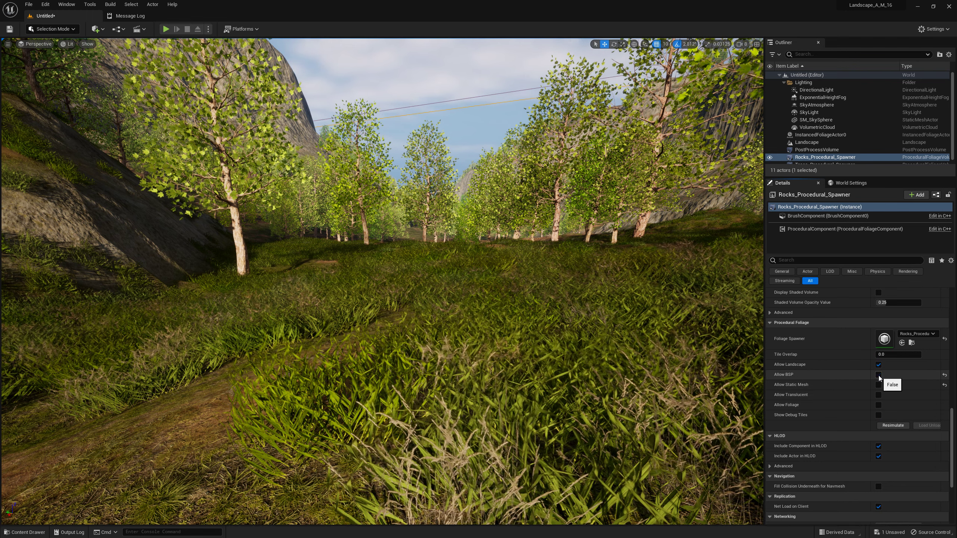
left_click(878, 375)
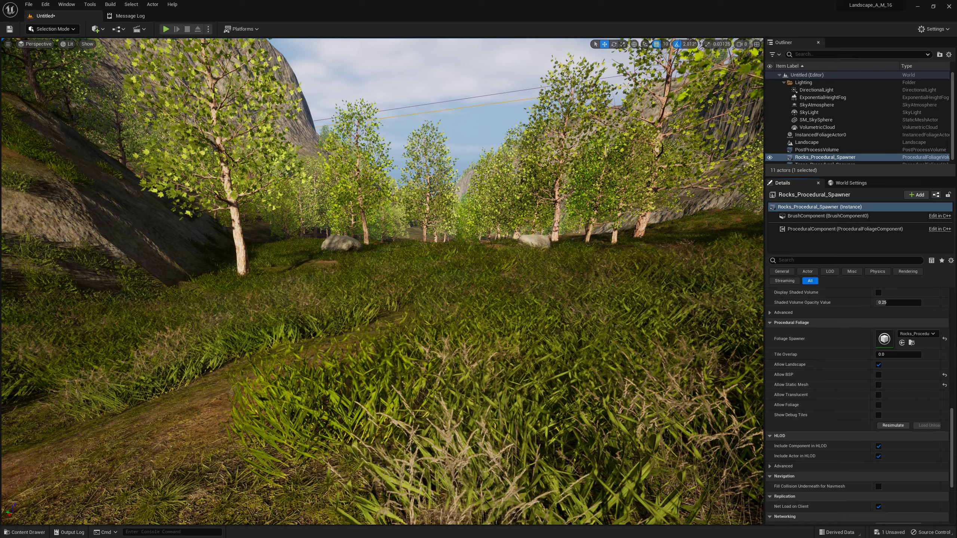
right_click_drag(663, 337, 664, 320)
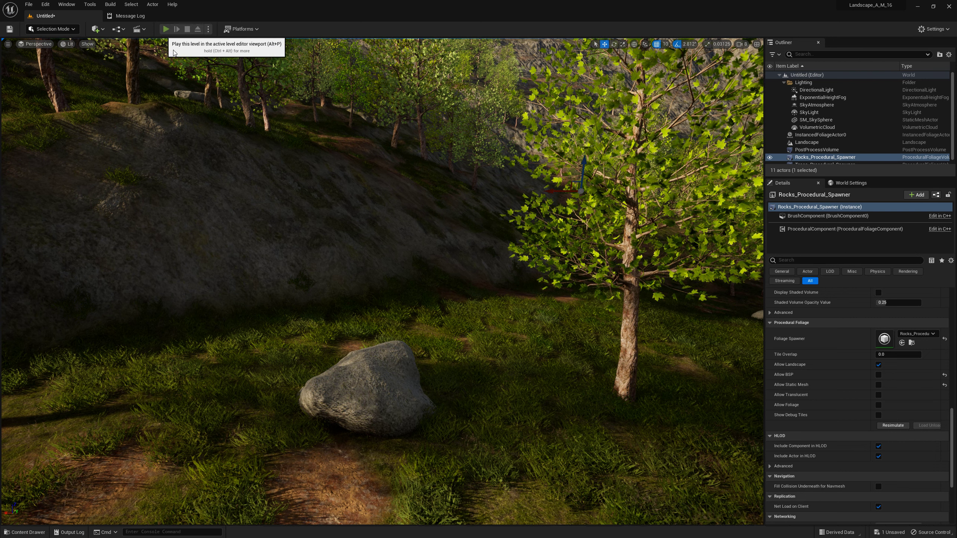
Start Play In Editor, walk toward a large rock and fire seven shots at it.
key("alt+p")
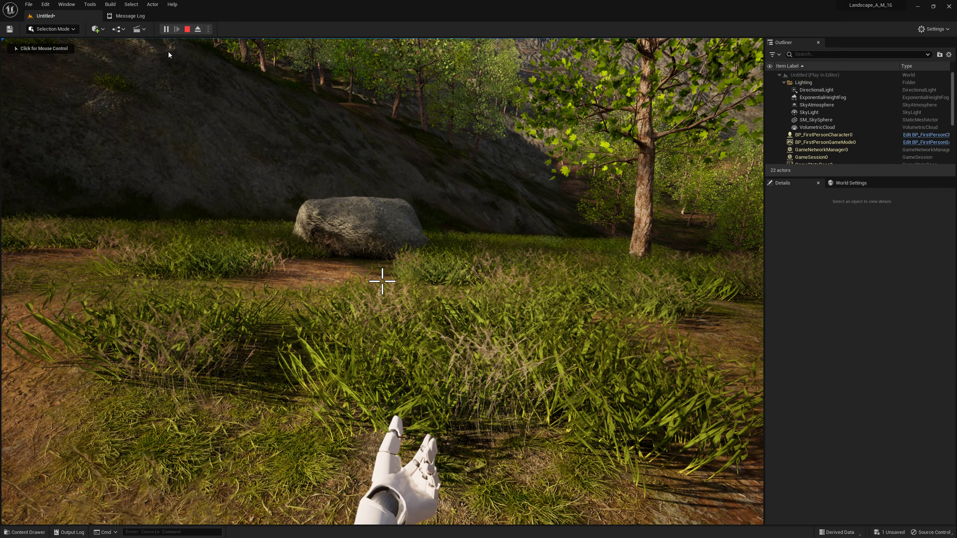
left_click(351, 302)
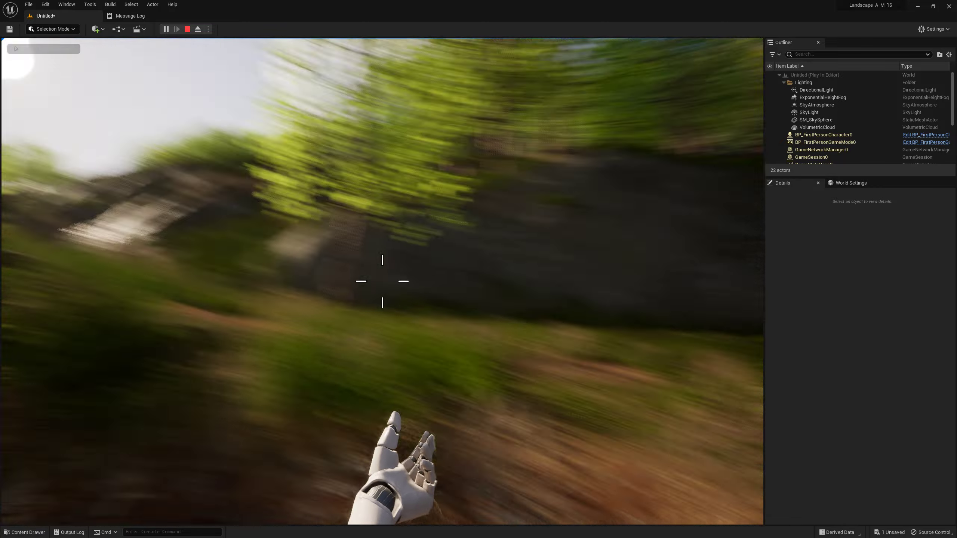
key("w")
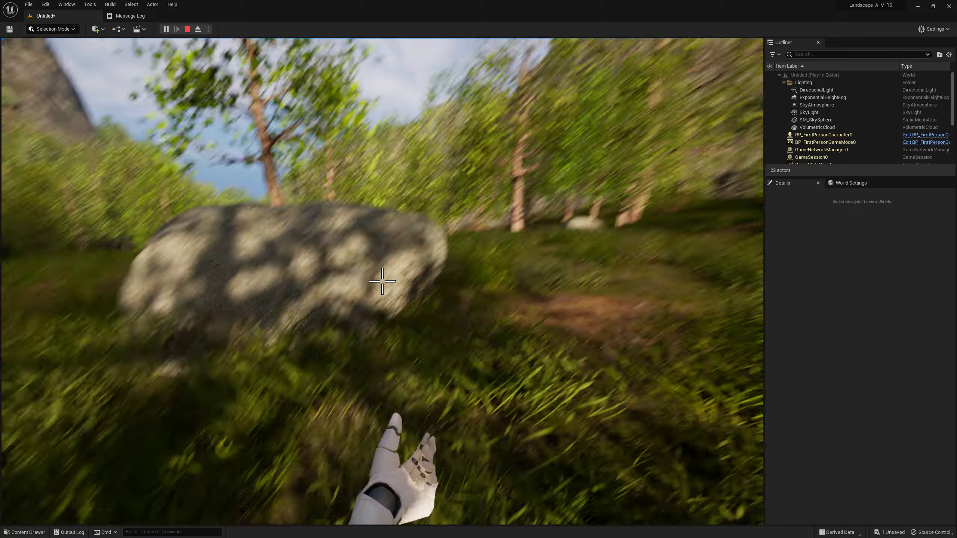
left_click(382, 281)
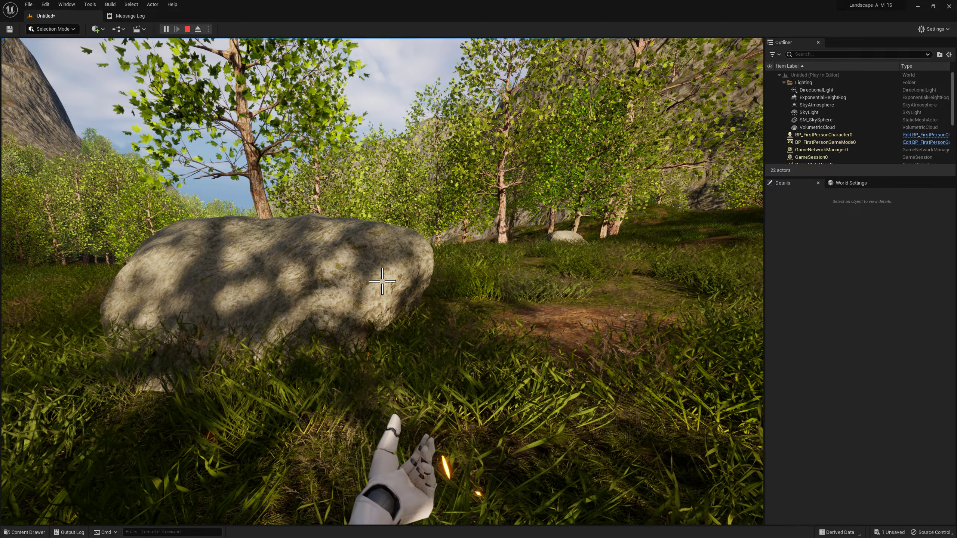
left_click(382, 281)
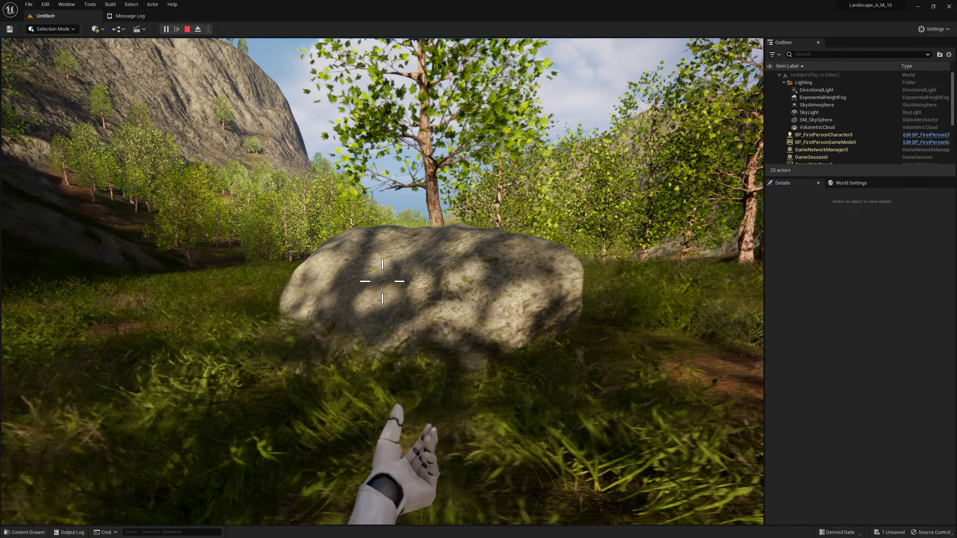
left_click(382, 280)
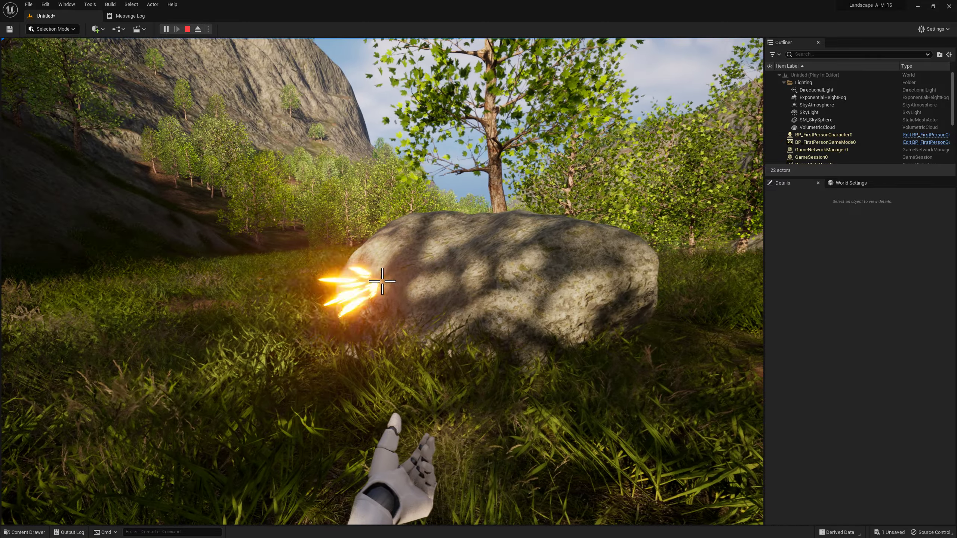
left_click(382, 280)
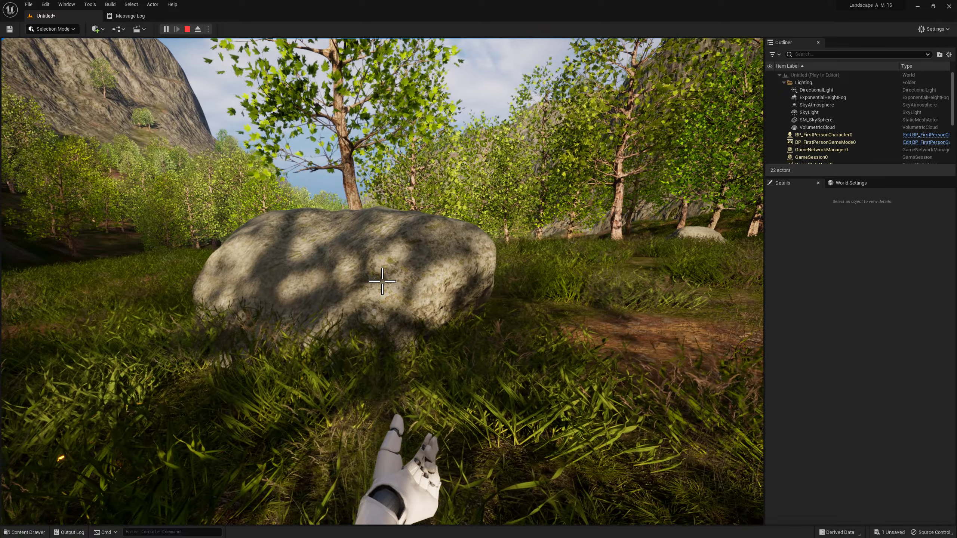
left_click(382, 281)
left_click(382, 281)
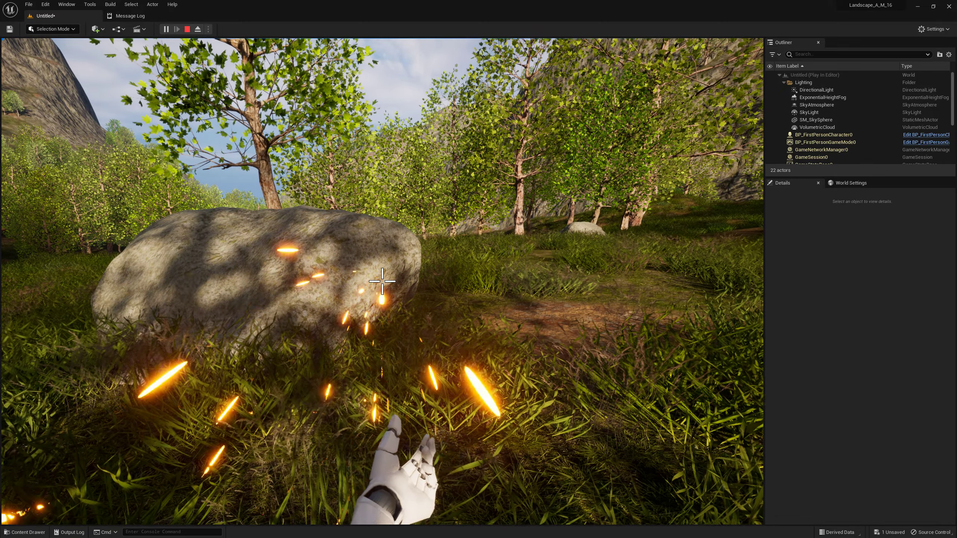
left_click(382, 280)
Shatter the rock with a shot, then walk around to line up on the fallen log.
key("w")
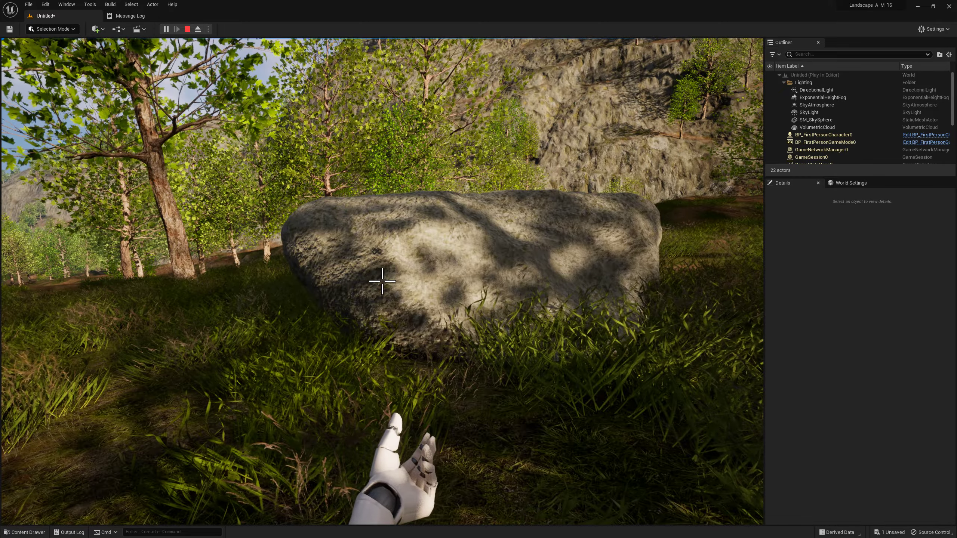
left_click(382, 280)
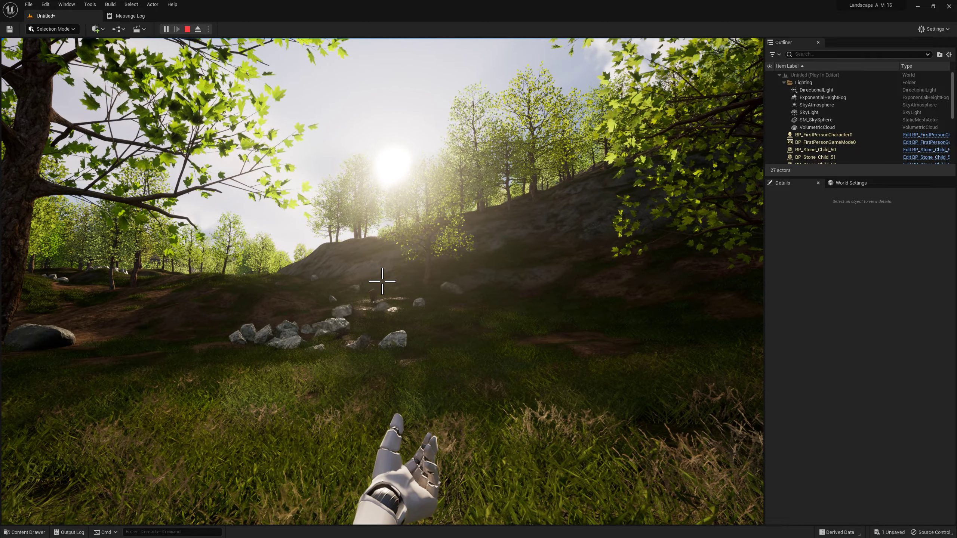
key("w")
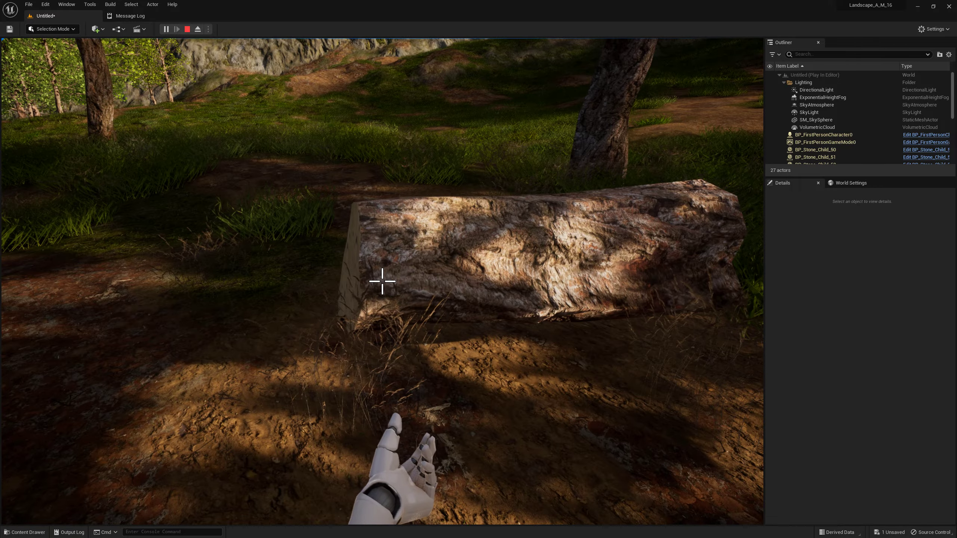
key("a")
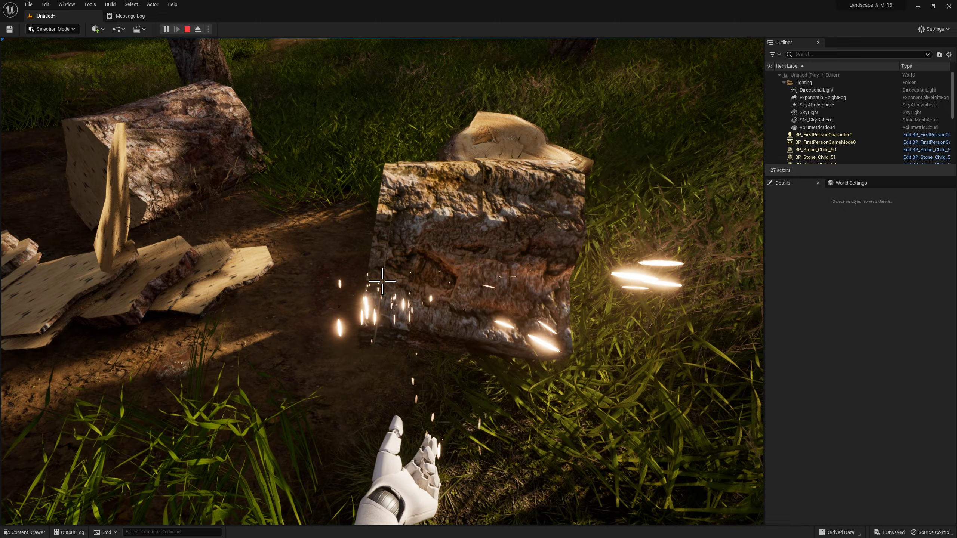
key("s")
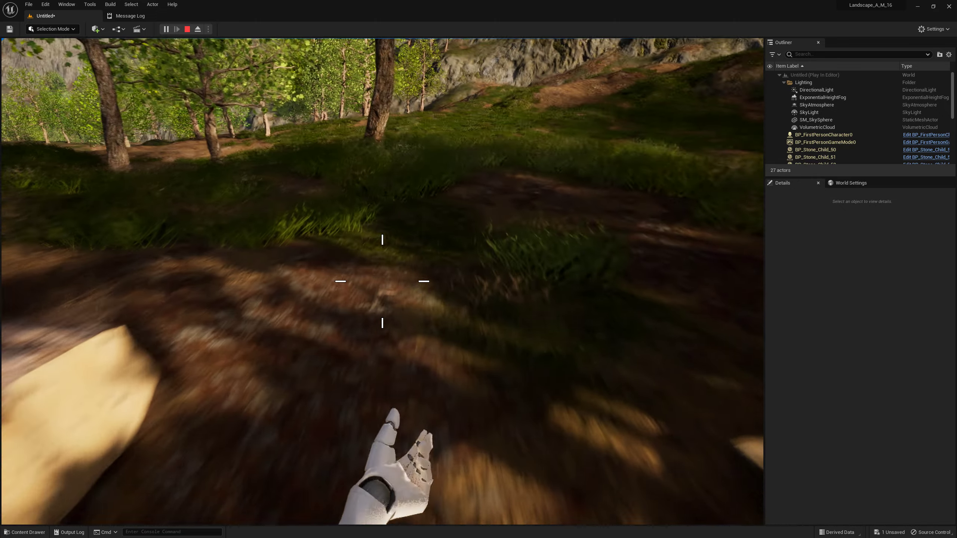
key("w")
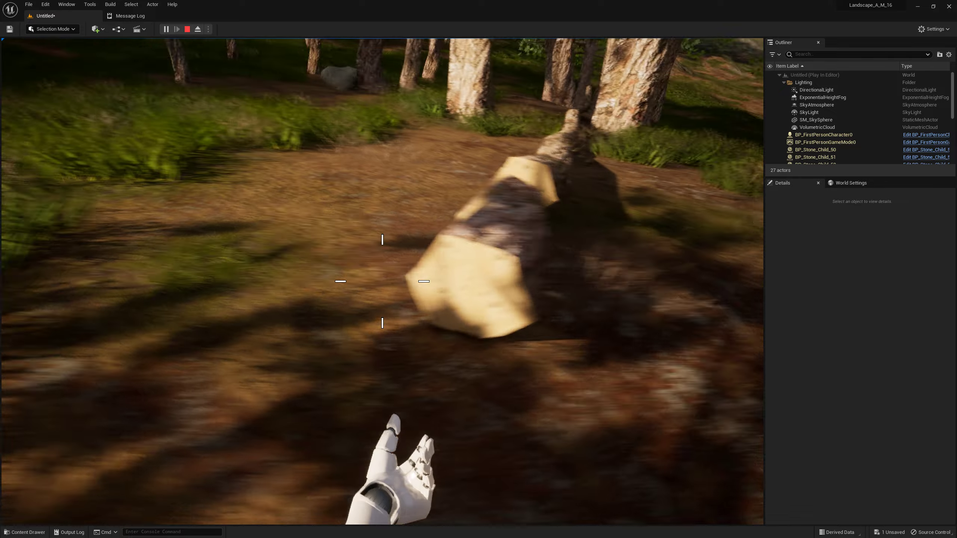
key("s")
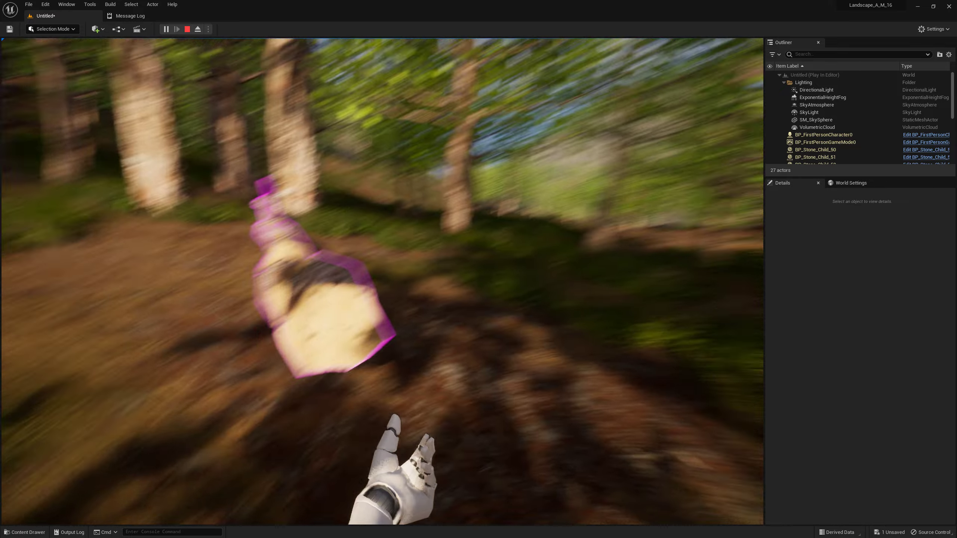
Shoot the fallen log to split off chunks and break the pieces apart.
left_click(383, 281)
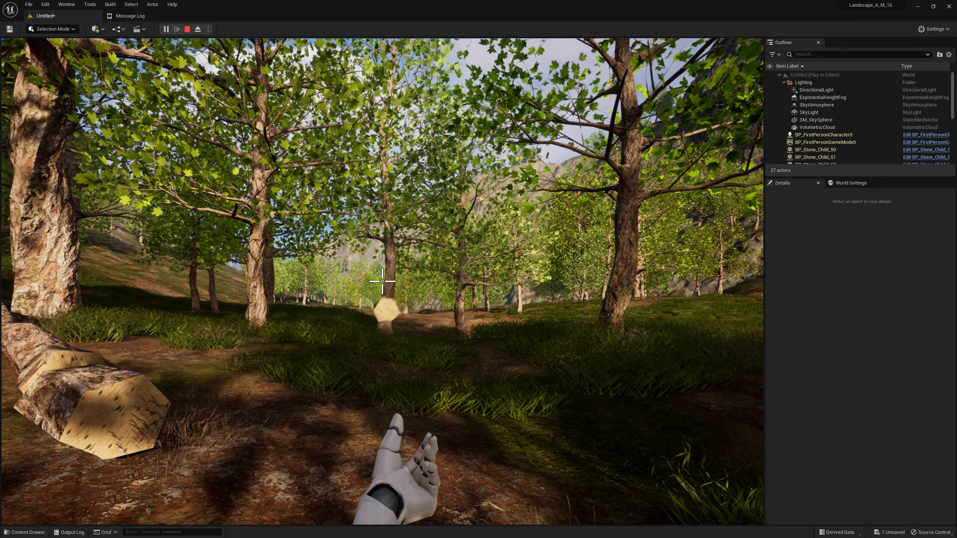
key("w")
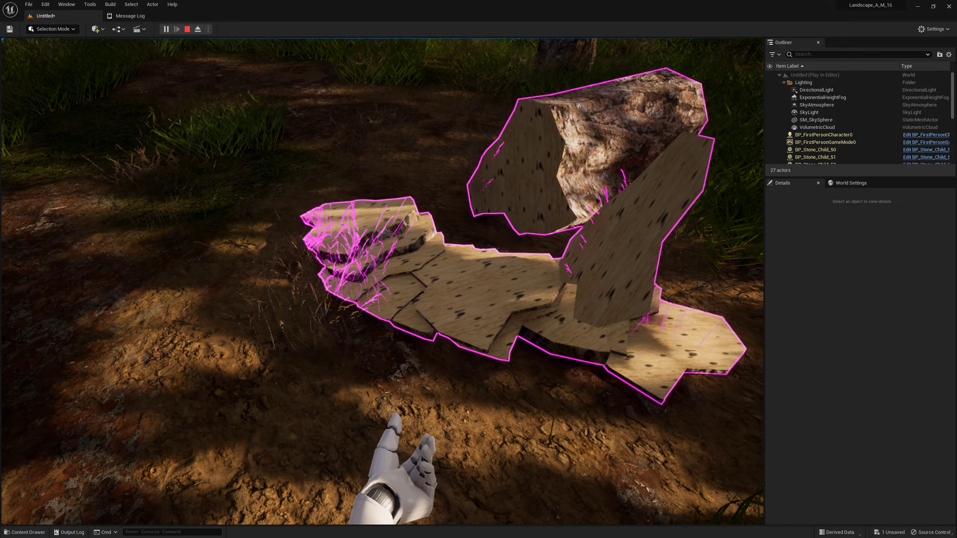
left_click(382, 281)
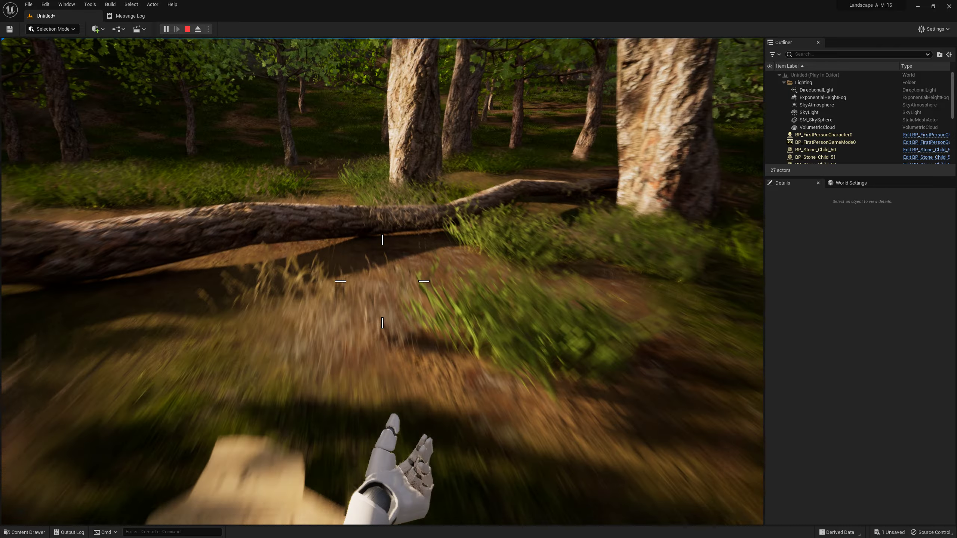
left_click(382, 281)
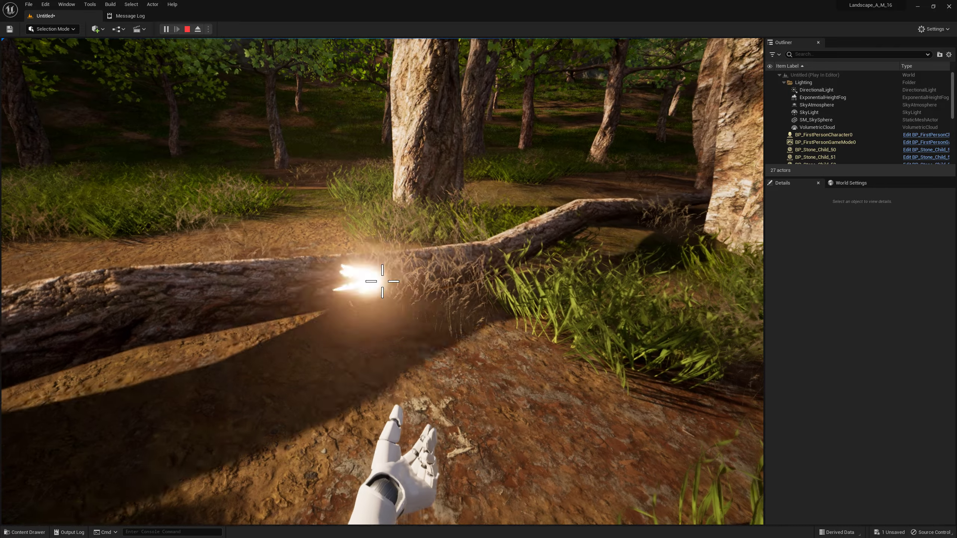
left_click(382, 281)
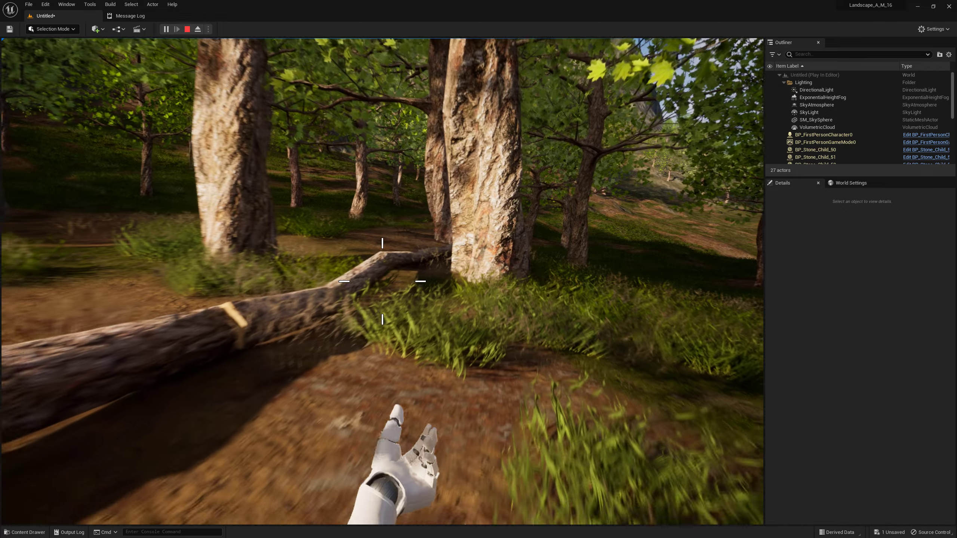
Walk on through the forest and fire twice at a large tree trunk.
key("w")
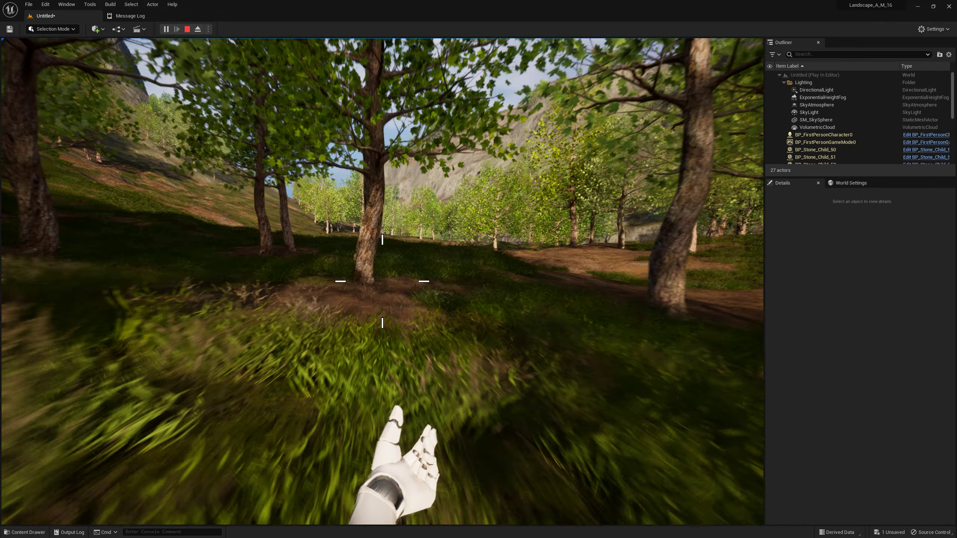
key("w")
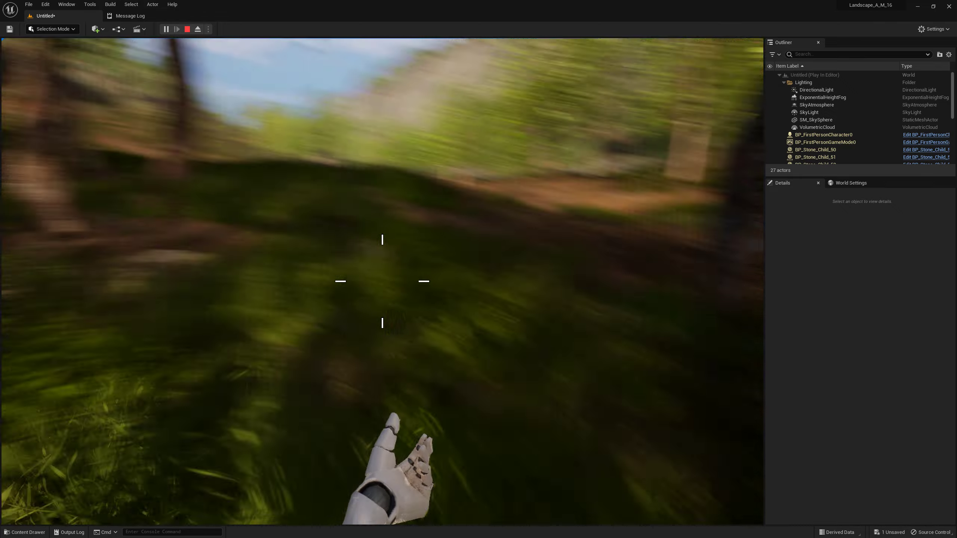
key("w")
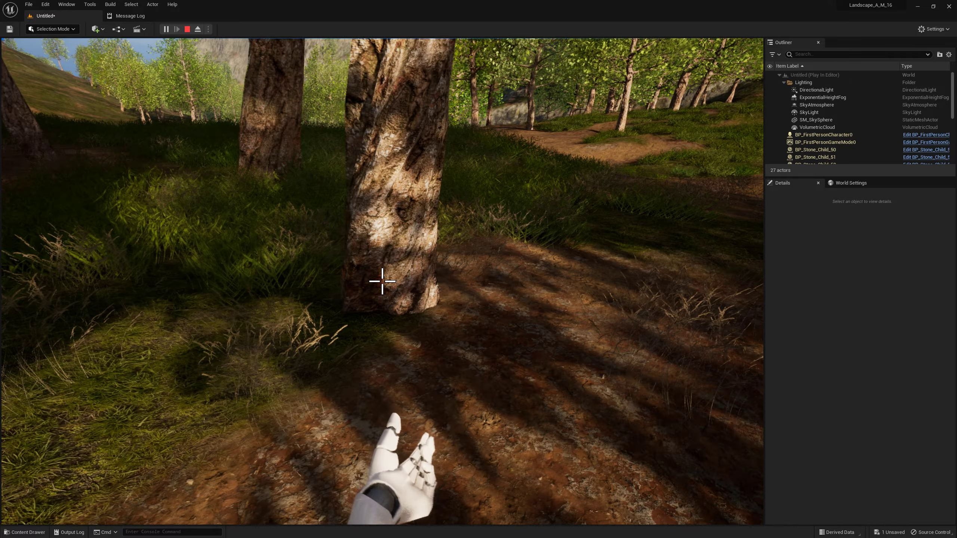
key("w")
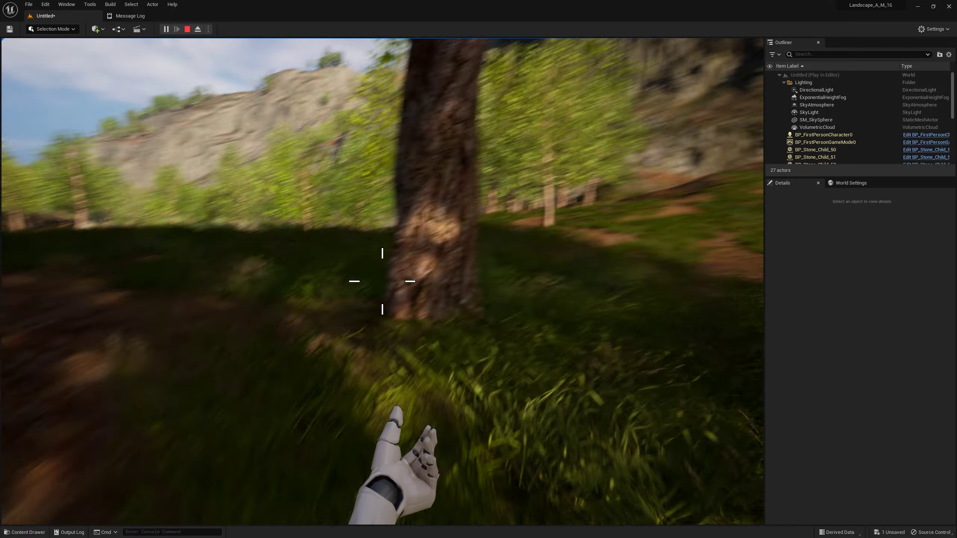
key("w")
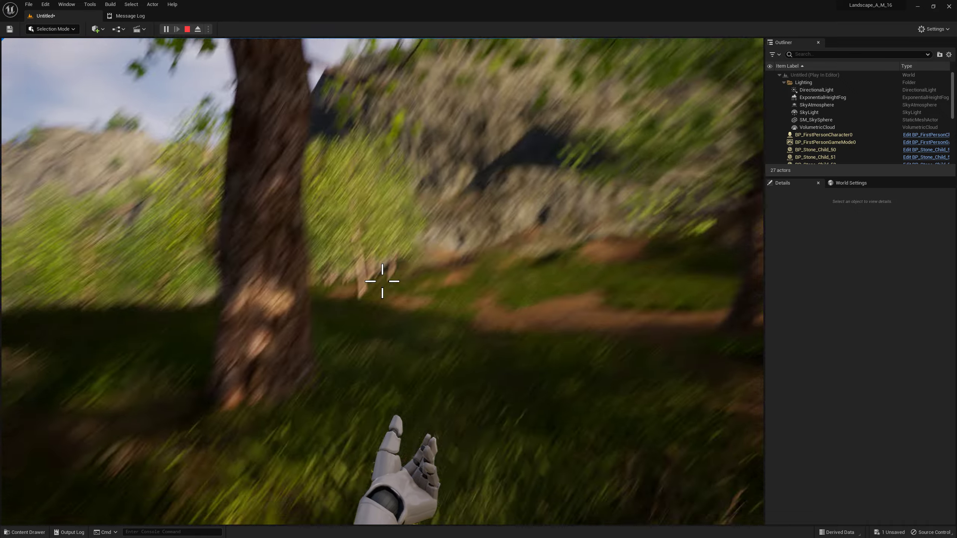
left_click(382, 281)
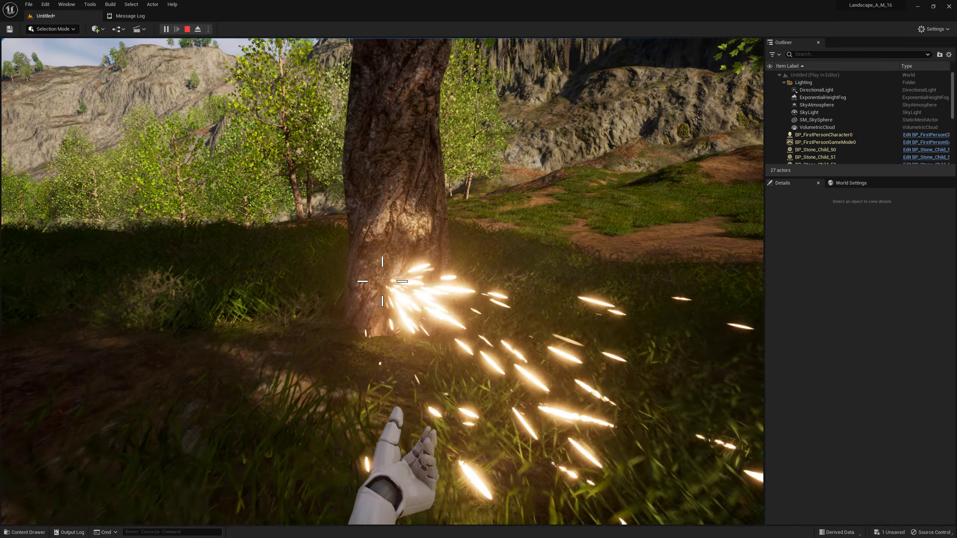
key("w")
left_click(382, 281)
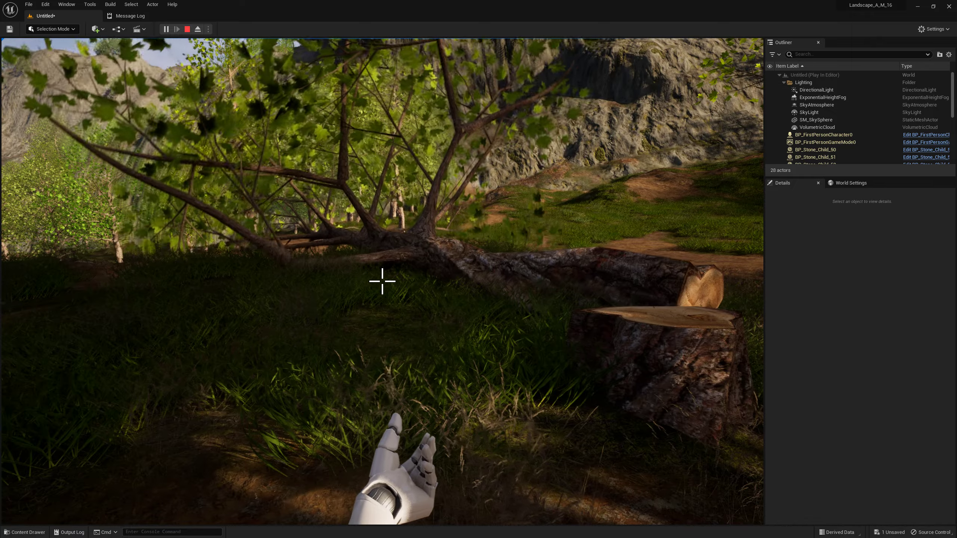
Shoot another fallen log, slicing it into several pieces.
key("w")
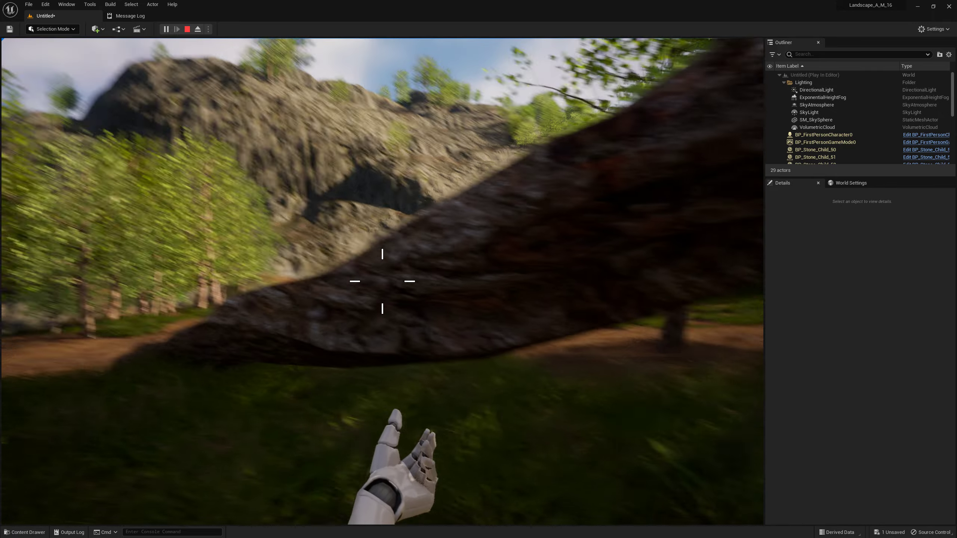
left_click(382, 281)
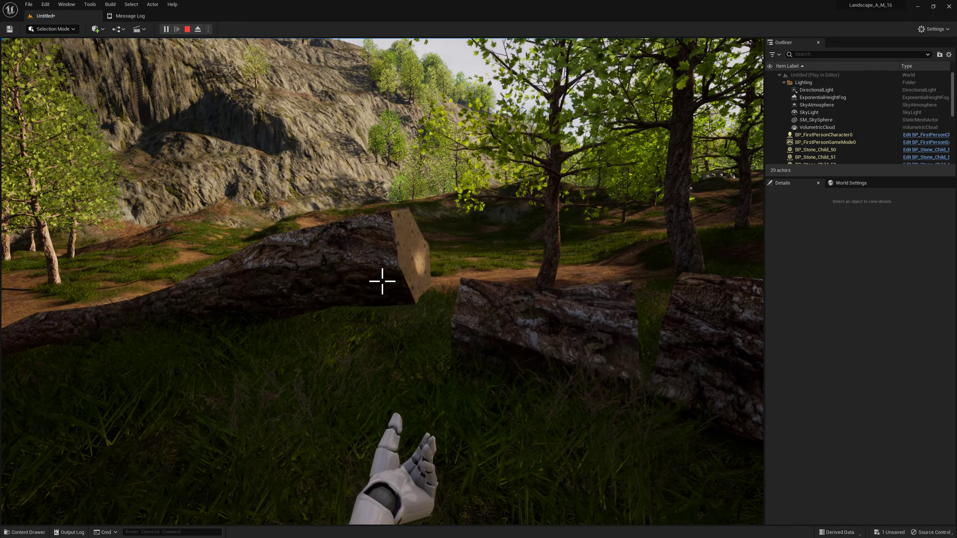
left_click(382, 280)
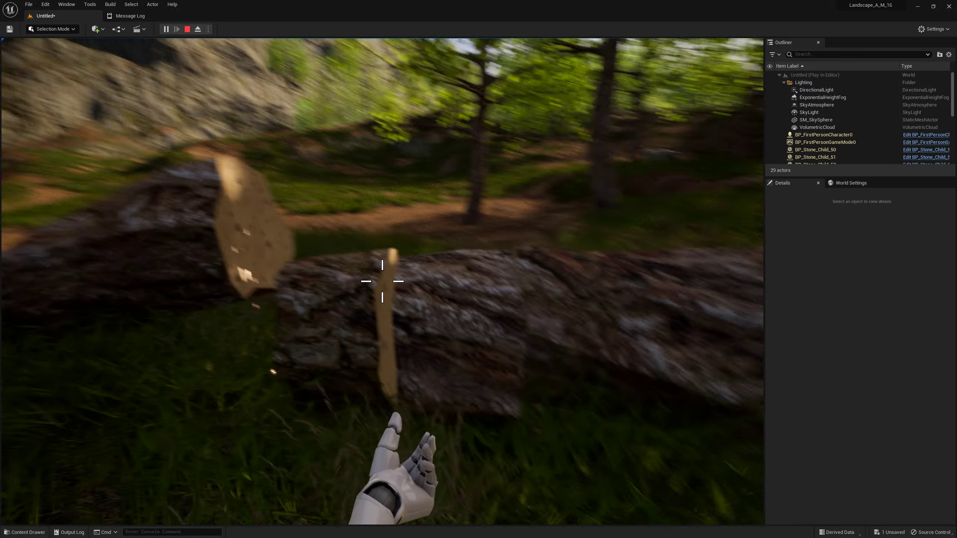
left_click(382, 281)
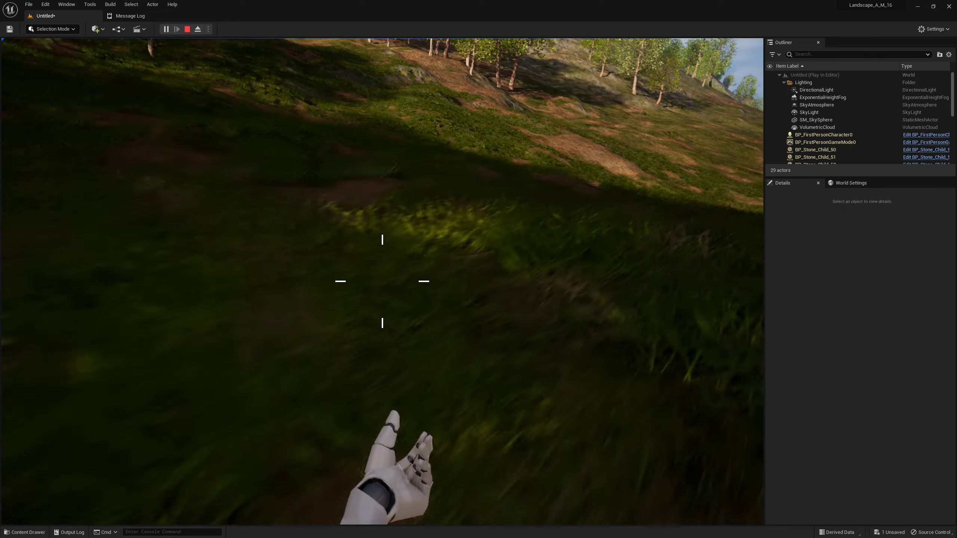
Walk past the large rock and shatter it with two shots.
key("w")
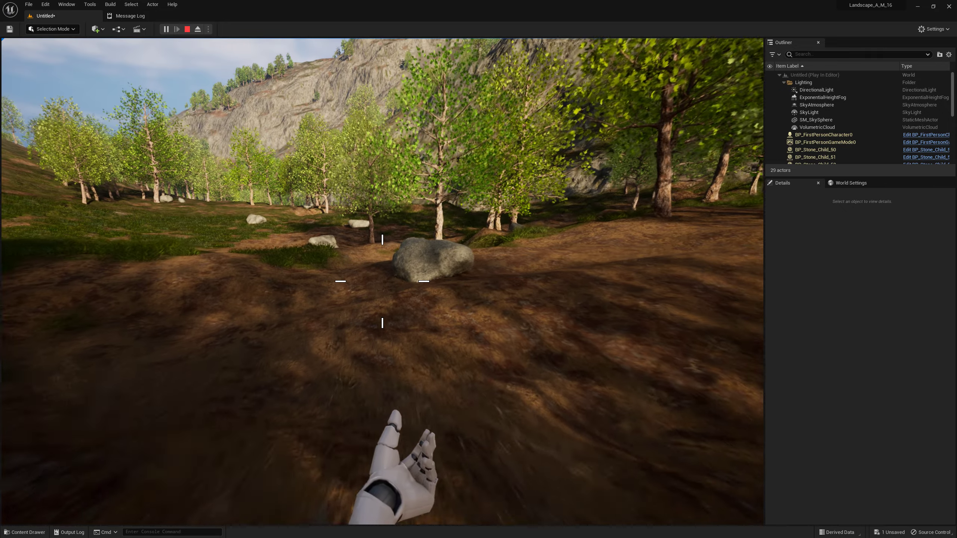
key("w")
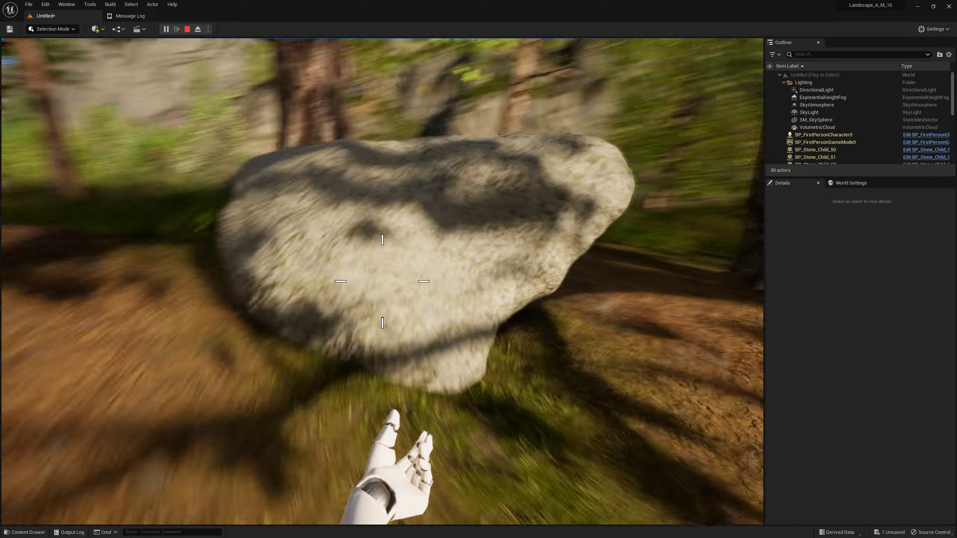
left_click(382, 281)
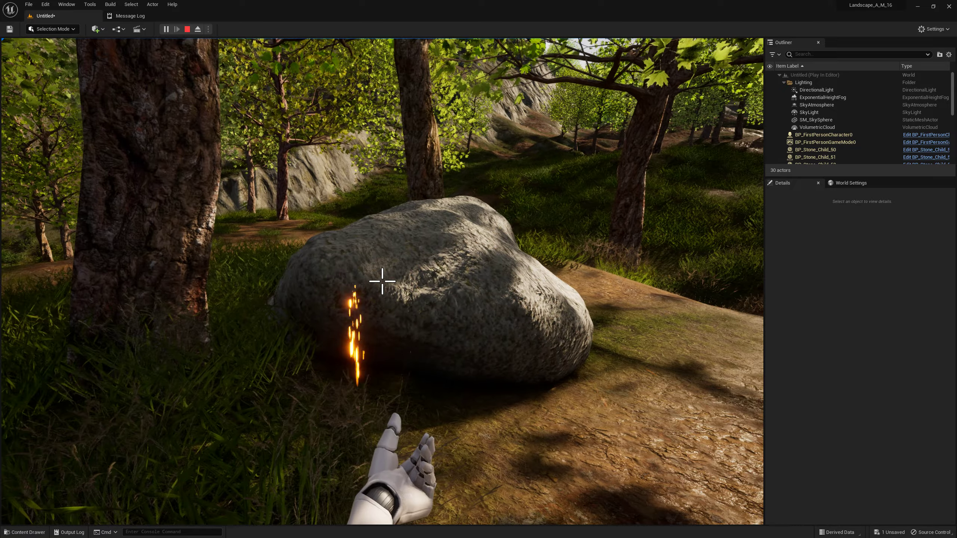
left_click(383, 281)
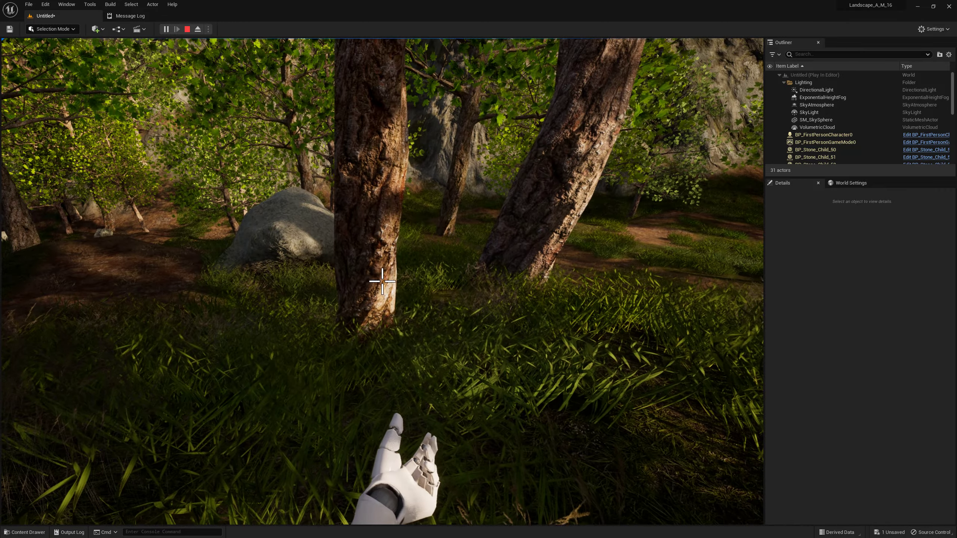
Fire at a tree trunk, another rock and the logs, then stop the play test.
left_click(382, 281)
left_click(383, 281)
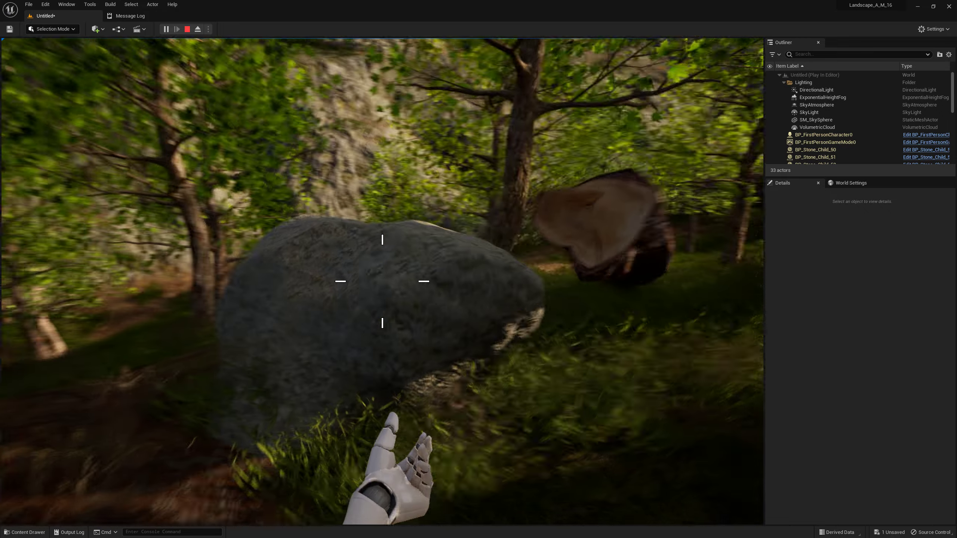
left_click(383, 281)
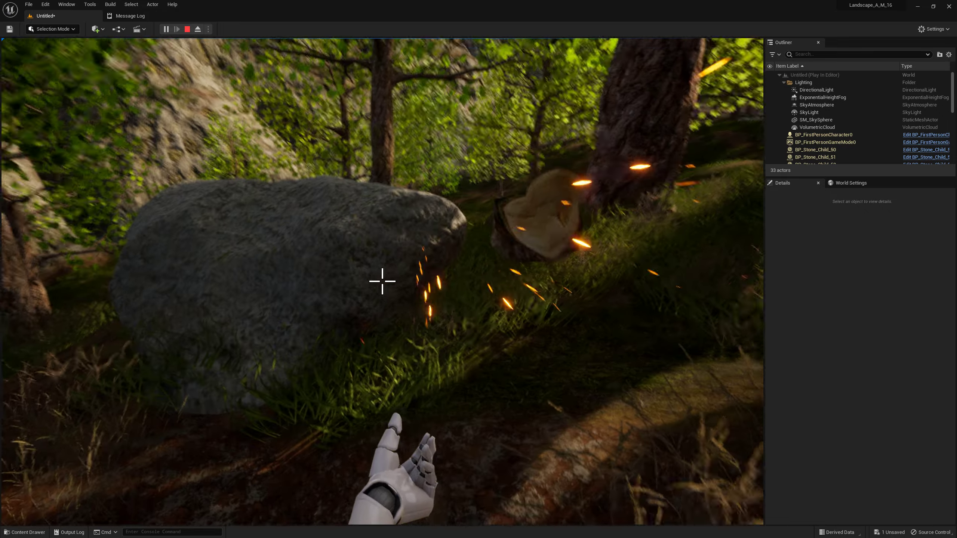
left_click(382, 281)
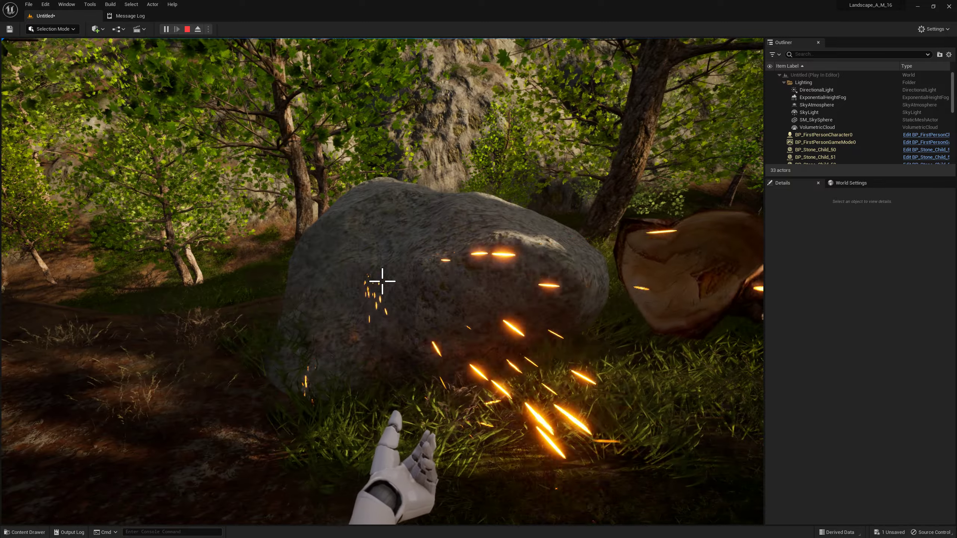
left_click(382, 281)
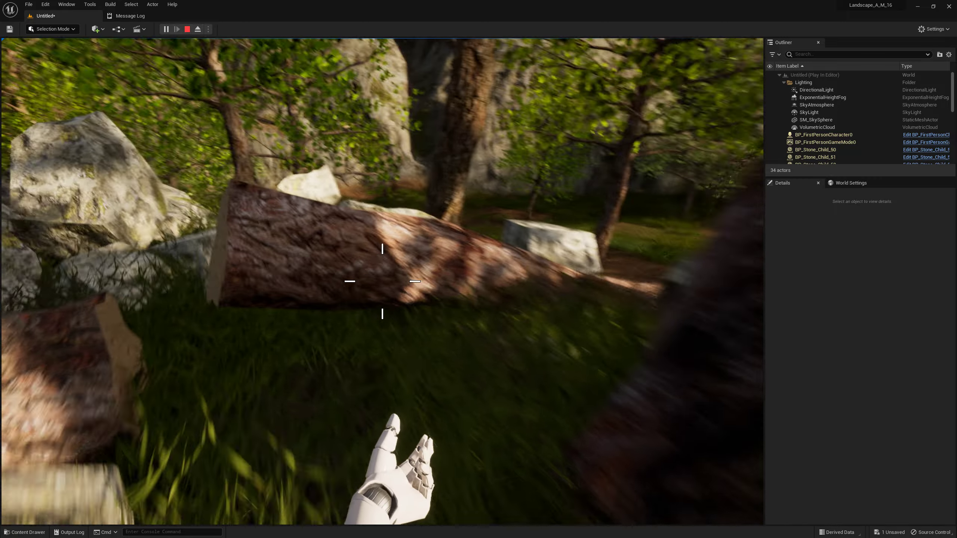
left_click(382, 281)
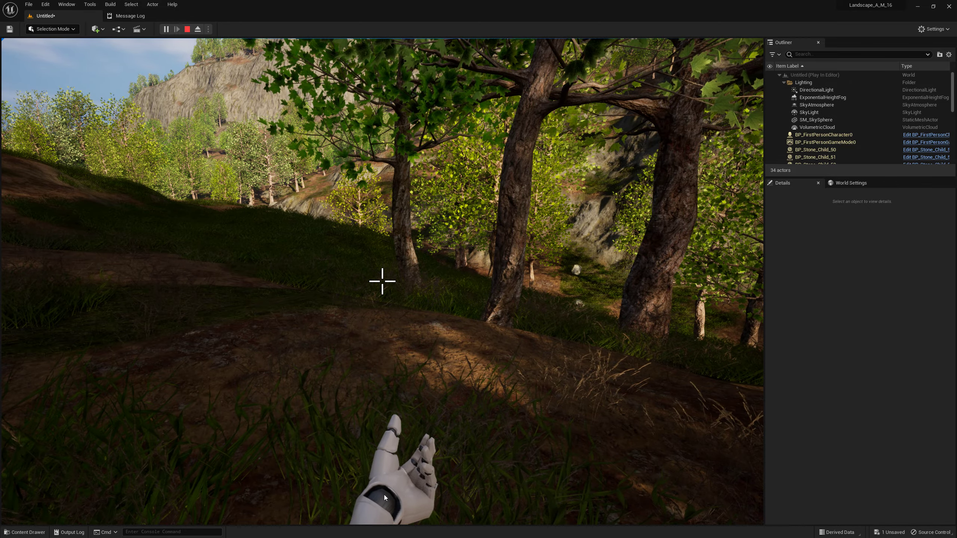
key("Escape")
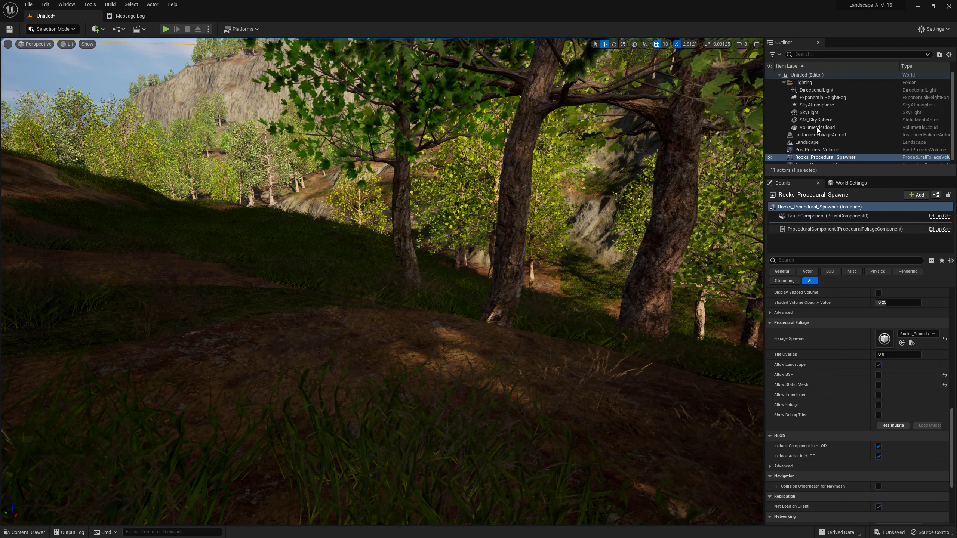
Select the DirectionalLight and rotate it to shift sunlight and shadows across the cliffs and valley.
left_click(817, 90)
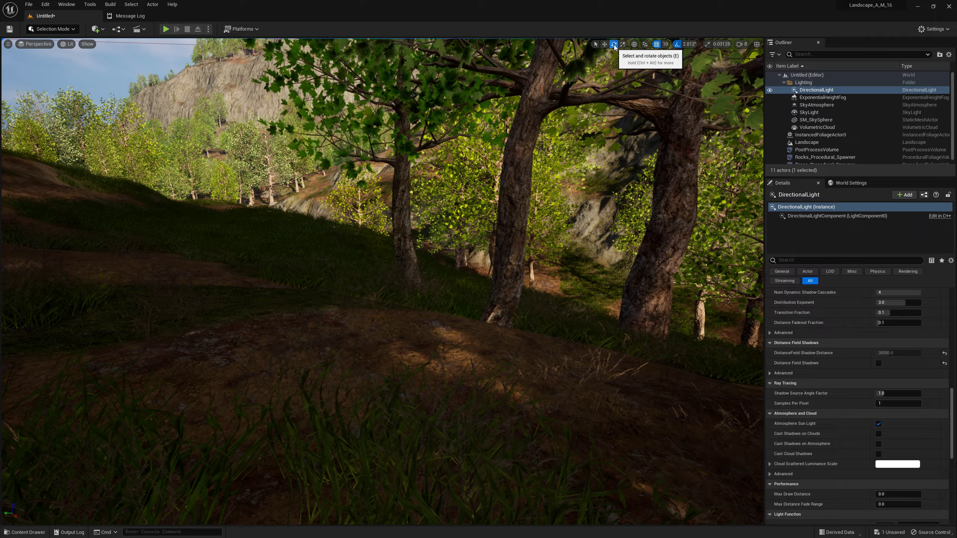
mouse_move(449, 410)
right_mouse_down()
mouse_move(449, 373)
mouse_move(449, 389)
right_mouse_up()
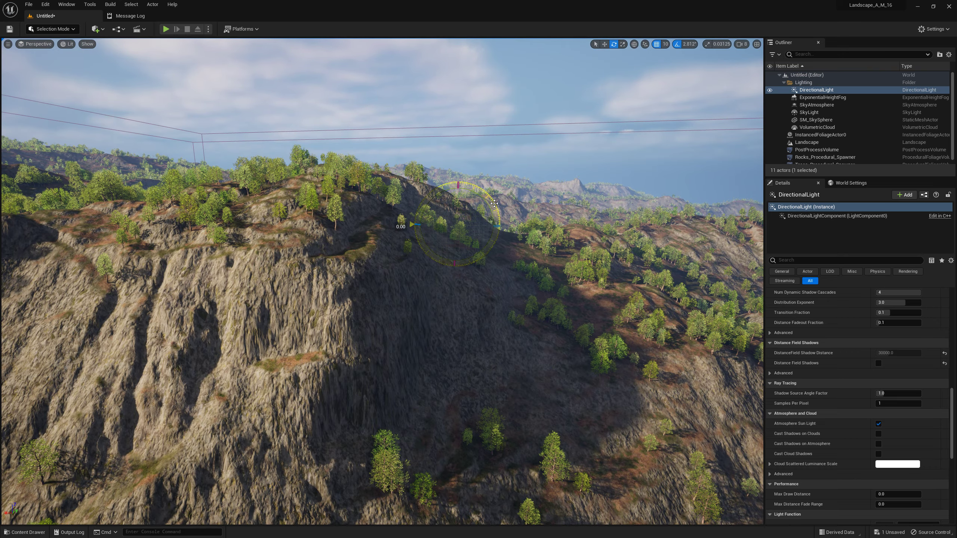
mouse_move(494, 203)
left_mouse_down()
mouse_move(447, 180)
mouse_move(488, 190)
left_mouse_up()
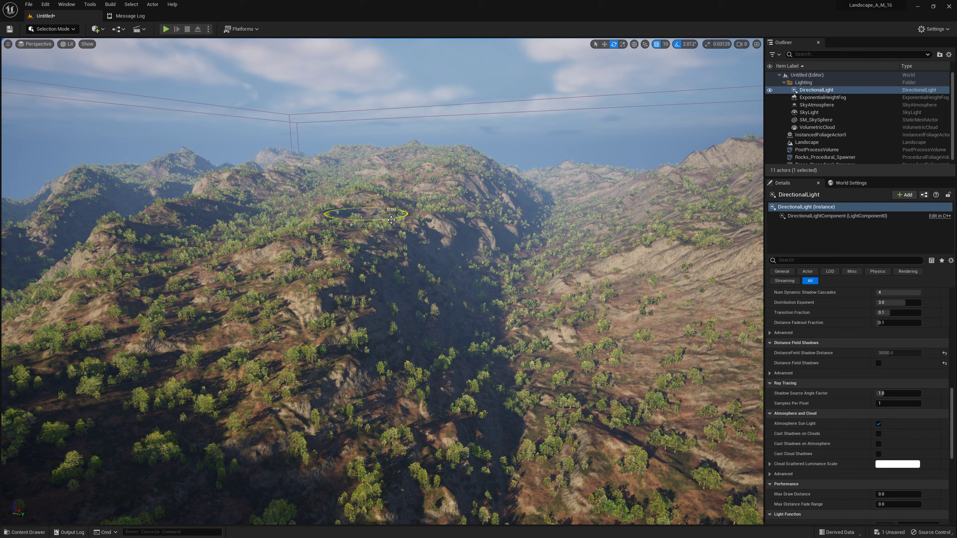
mouse_move(391, 220)
left_mouse_down()
mouse_move(421, 218)
mouse_move(347, 224)
left_mouse_up()
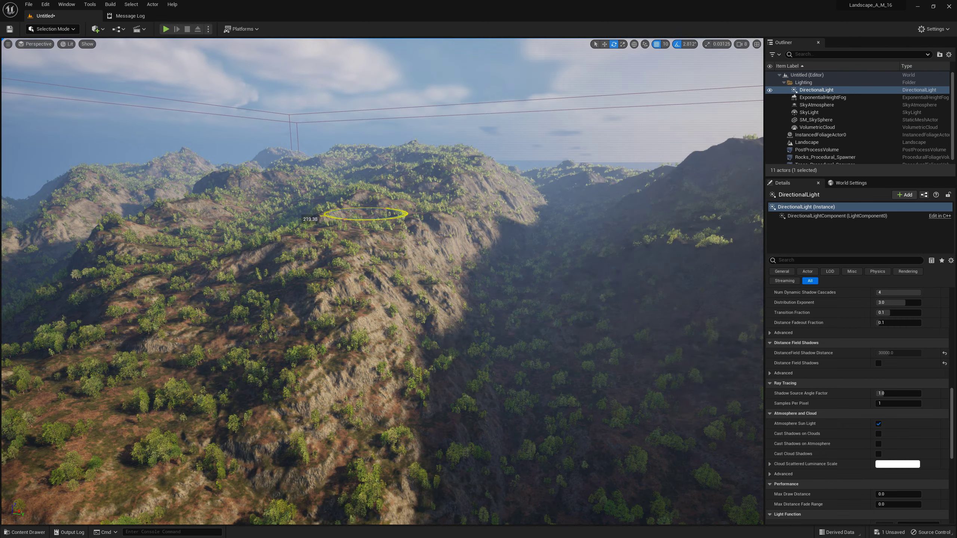
left_click_drag(366, 214, 437, 214, "ctrl")
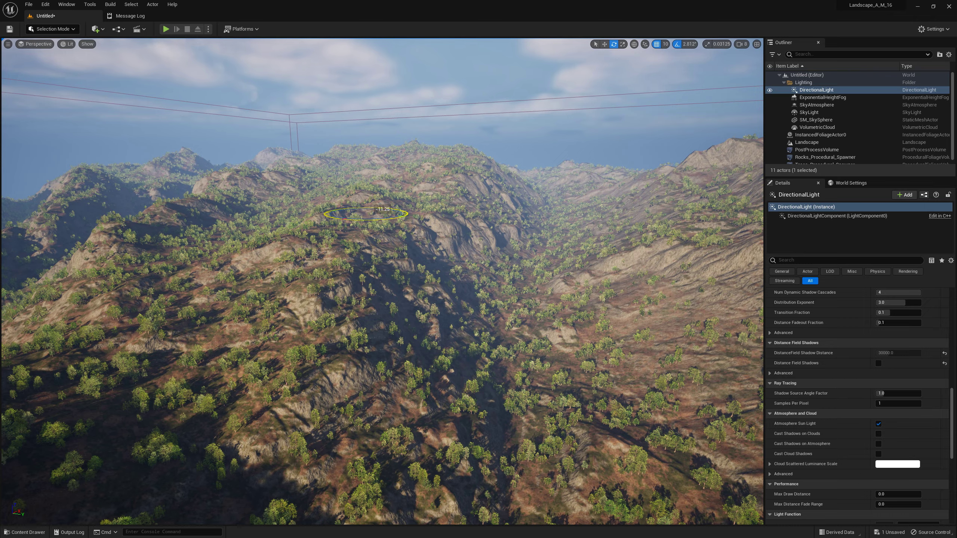
mouse_move(384, 213)
right_mouse_down()
mouse_move(384, 113)
mouse_move(384, 264)
mouse_move(384, 211)
right_mouse_up()
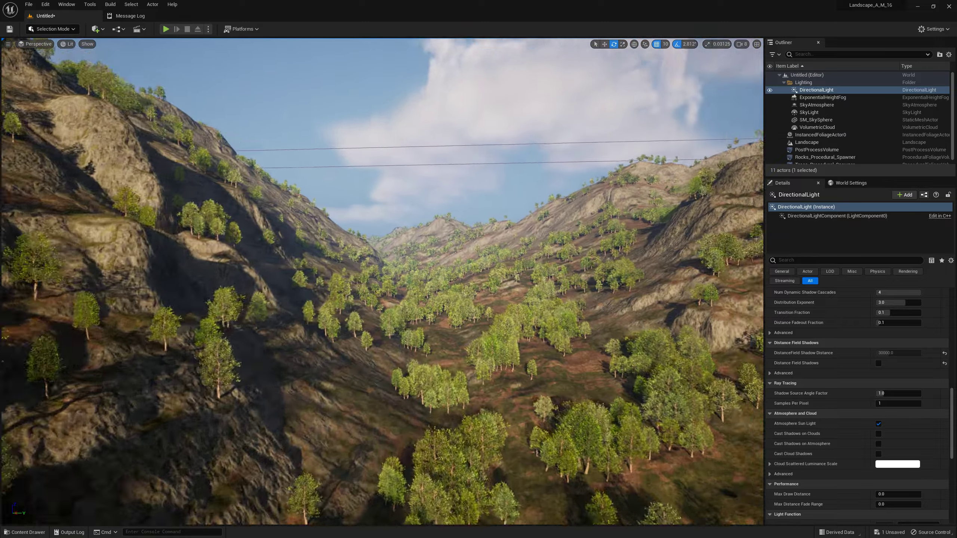
mouse_move(383, 211)
right_mouse_down()
mouse_move(339, 241)
mouse_move(377, 212)
mouse_move(383, 257)
mouse_move(383, 226)
mouse_move(399, 203)
right_mouse_up()
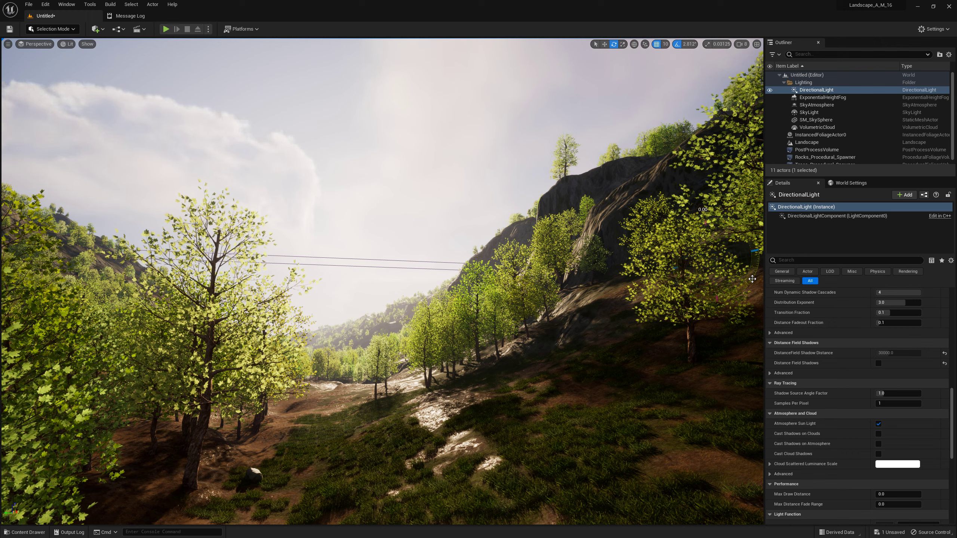
Adjust the DirectionalLight rotation in small steps so the maple trees' shadows fall across the grassy slope.
mouse_move(752, 279)
left_mouse_down()
mouse_move(754, 260)
mouse_move(755, 275)
left_mouse_up()
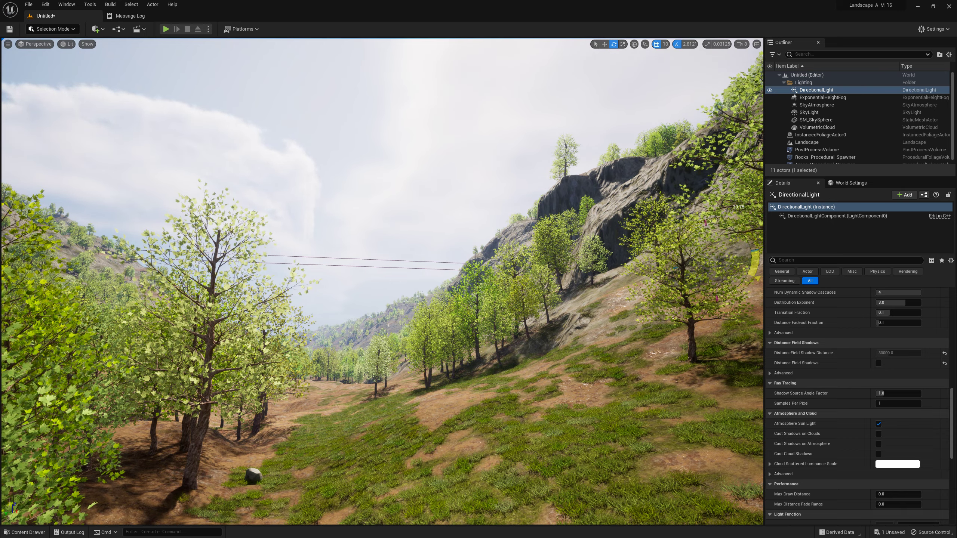
mouse_move(755, 275)
right_mouse_down()
mouse_move(376, 286)
mouse_move(490, 286)
right_mouse_up()
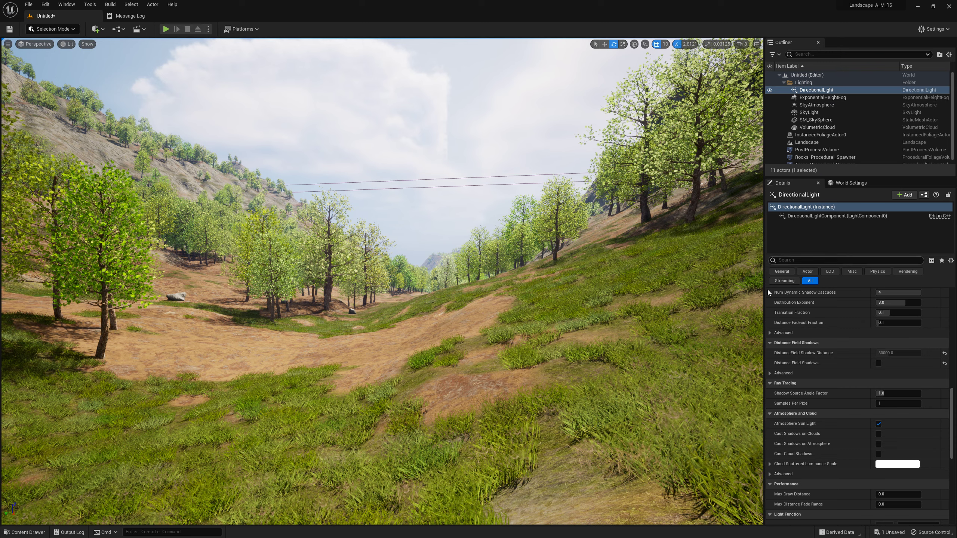
right_click_drag(465, 288, 377, 288)
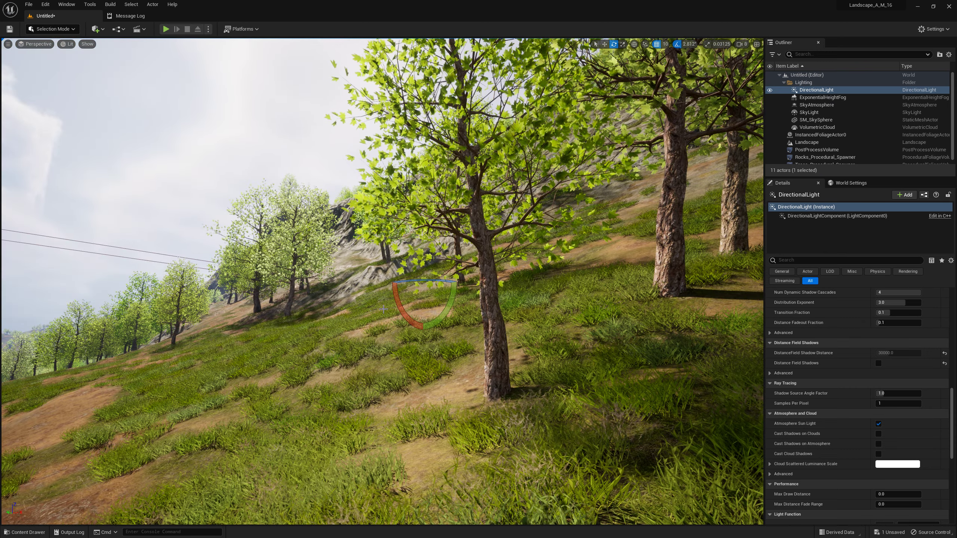
left_click_drag(396, 307, 416, 319)
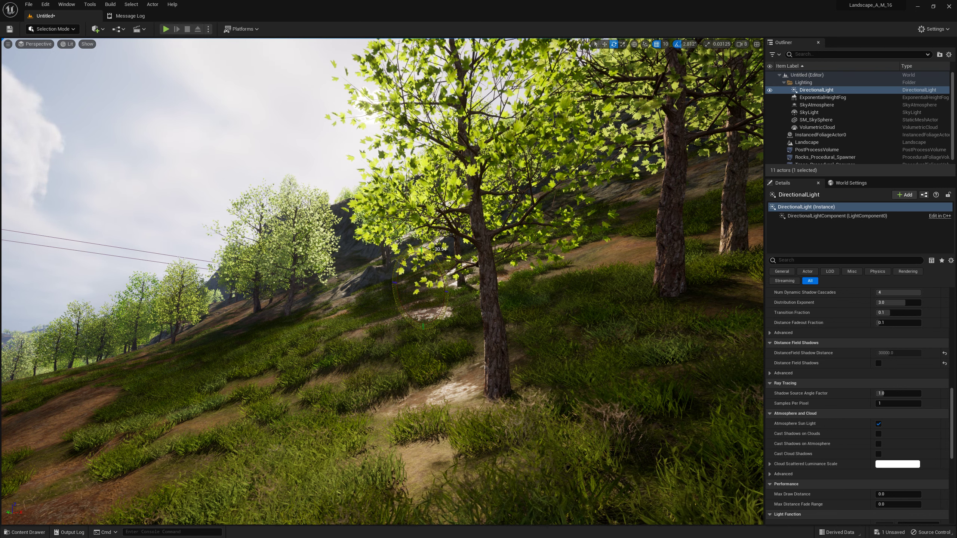
left_click_drag(416, 319, 417, 321)
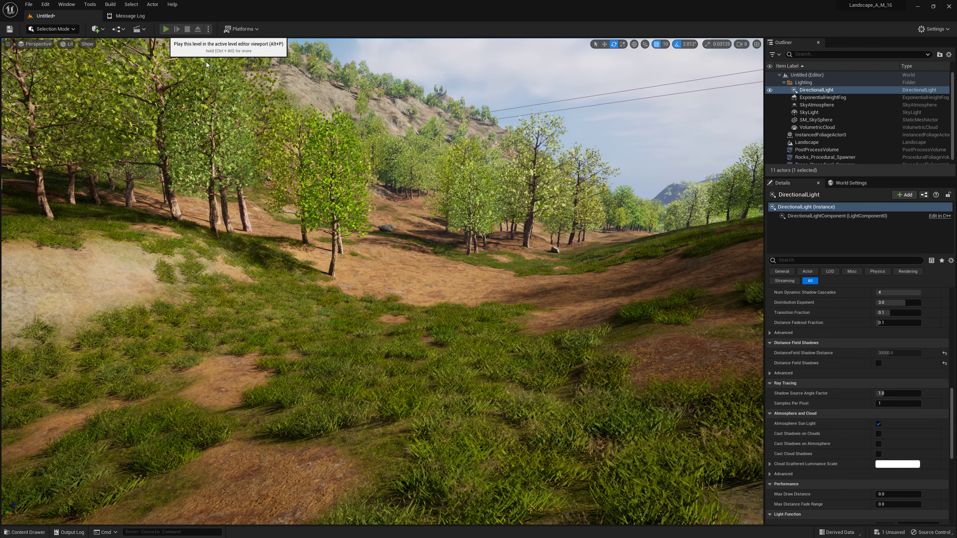
key("alt+p")
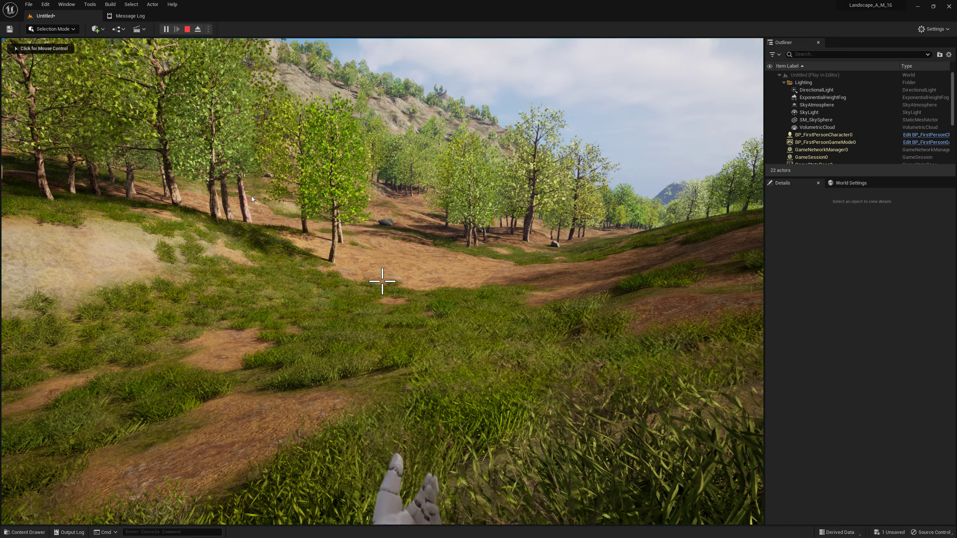
left_click(534, 336)
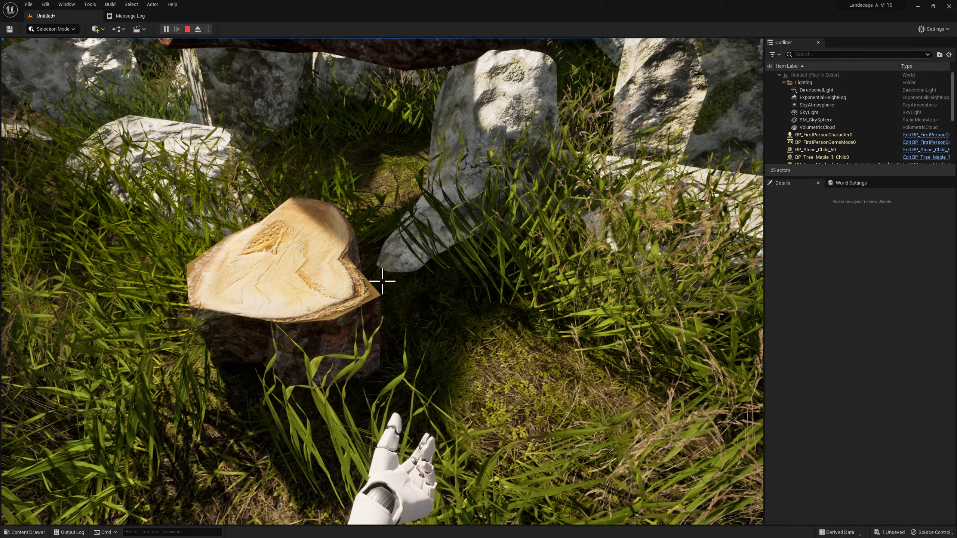
key("w")
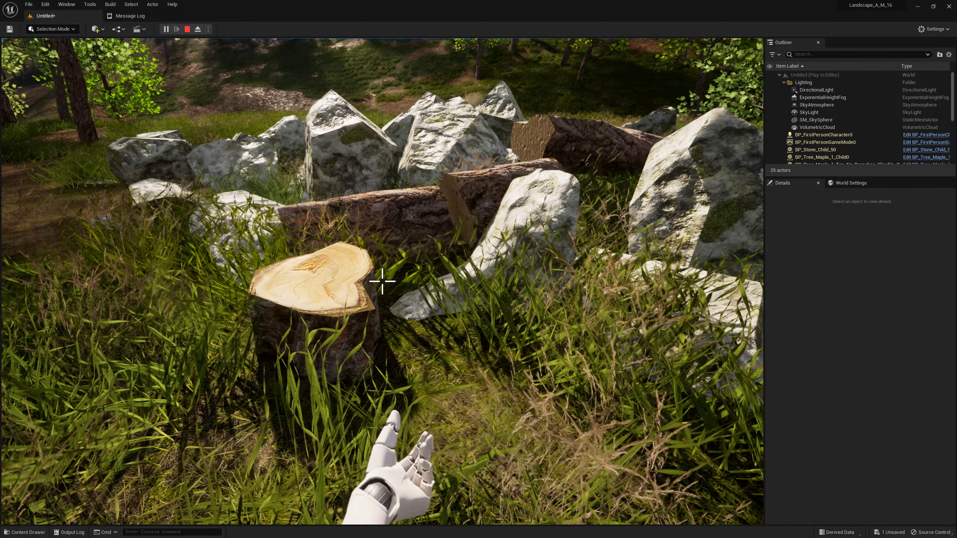
key("s")
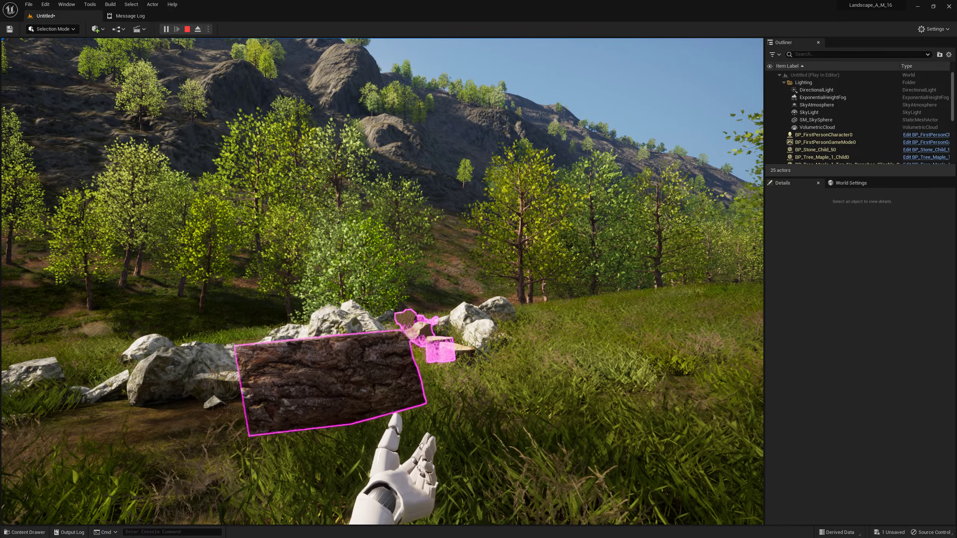
left_click(382, 280)
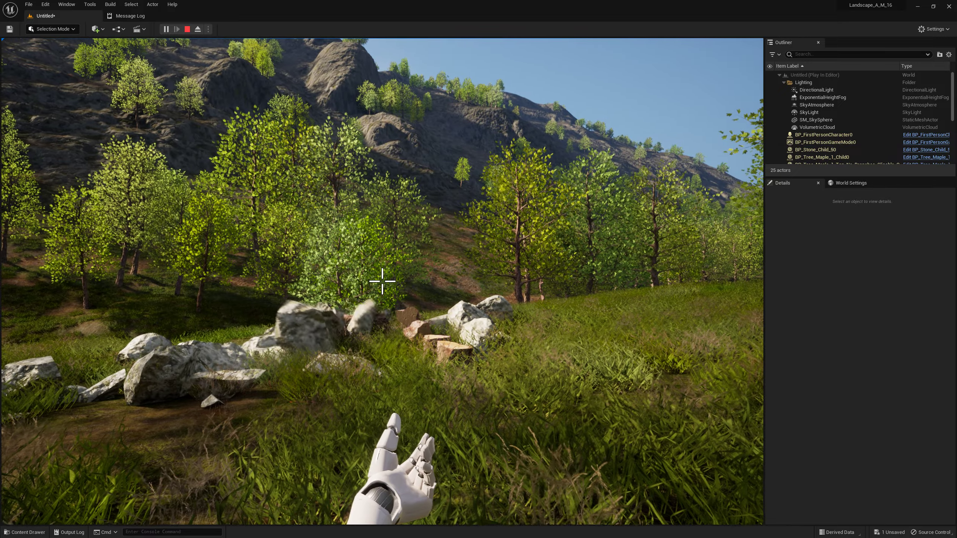
key("w")
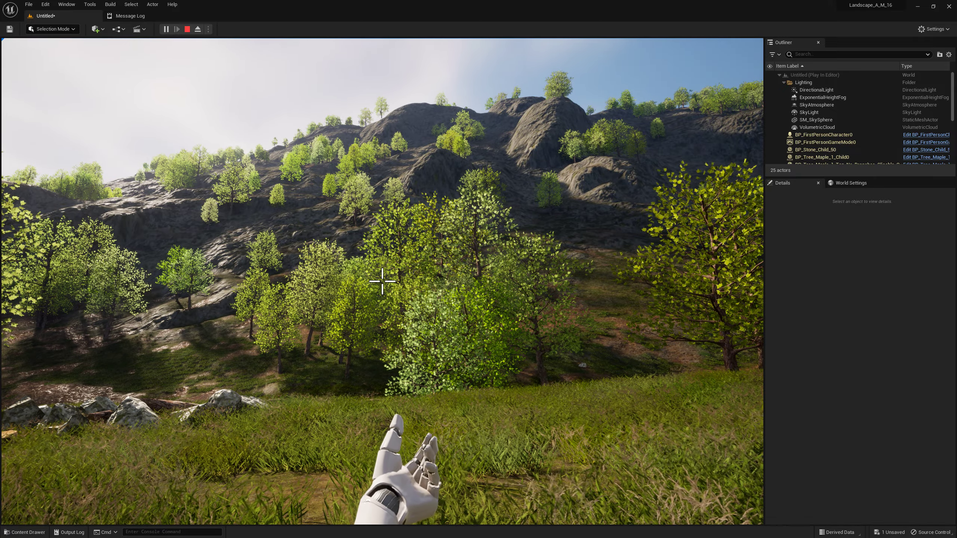
key("Escape")
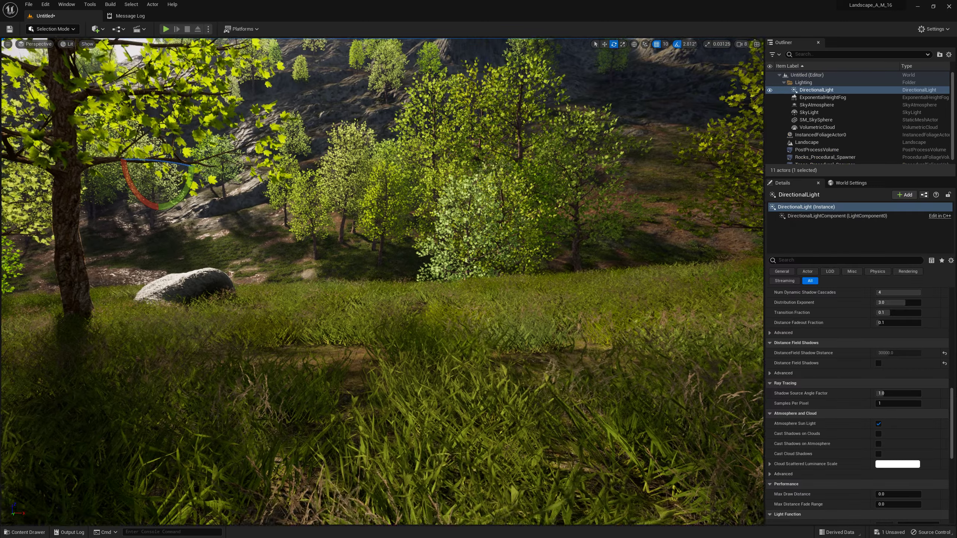
Show the Materials > Foliage_Ground folder in the Content Drawer, with the grass materials and MPC_Foliage.
right_click_drag(466, 415, 87, 489)
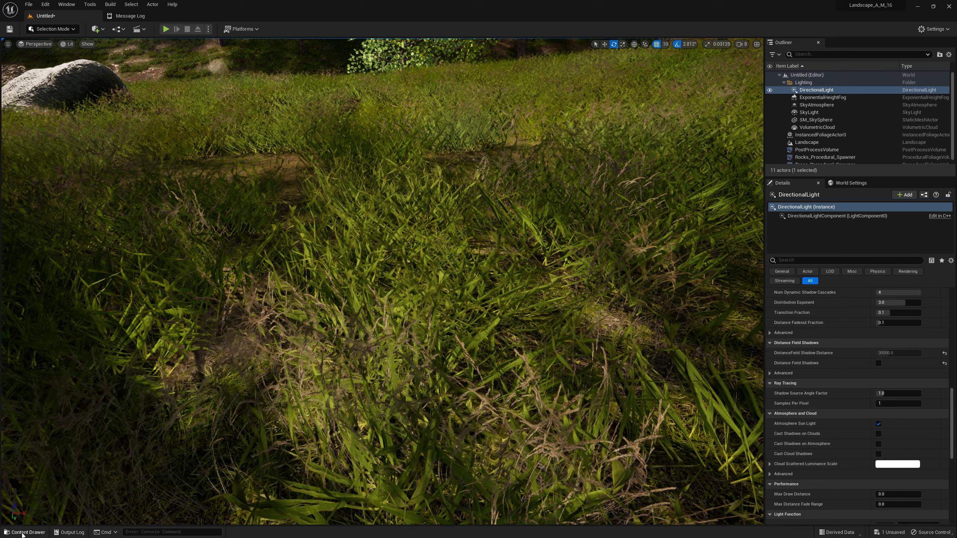
left_click(25, 532)
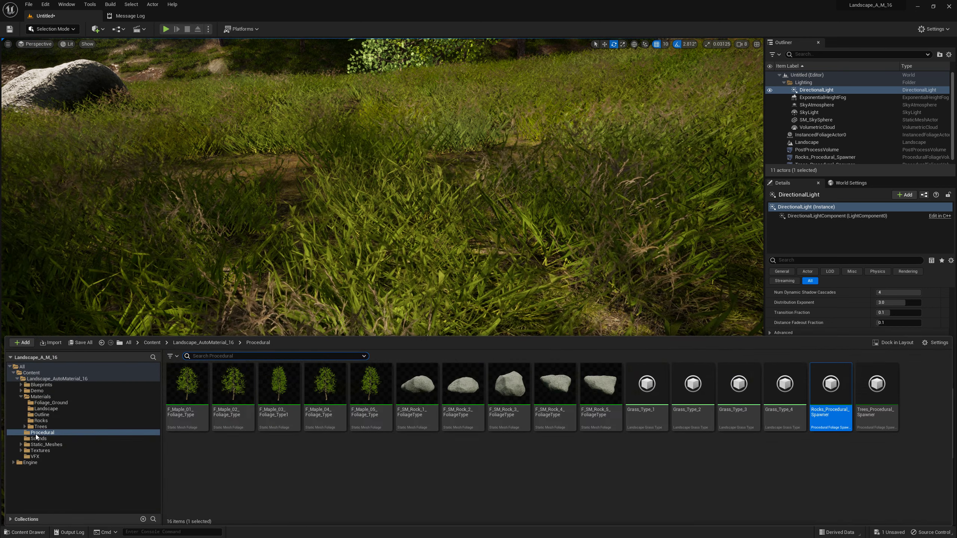
left_click(57, 402)
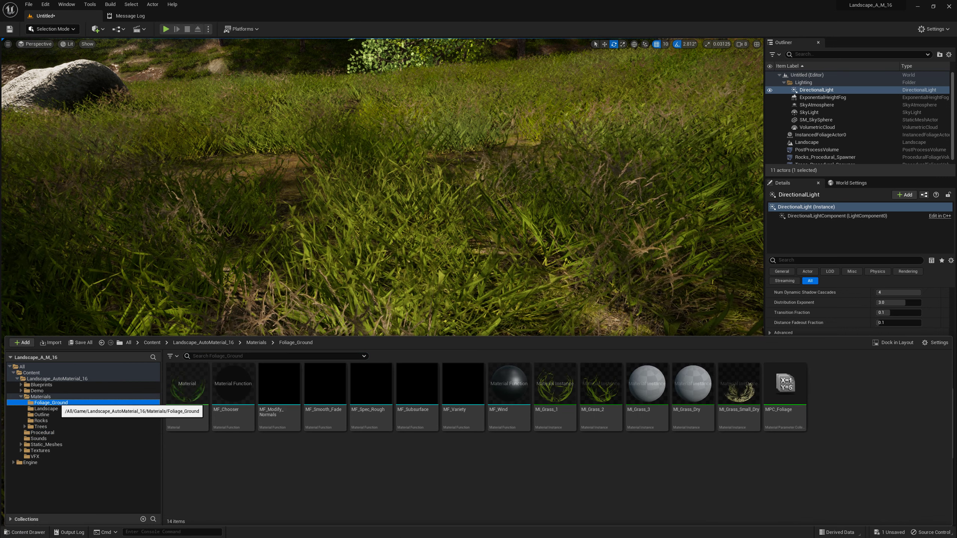
Open MPC_Foliage and float its editor as a separate window over the level view.
double_click(772, 416)
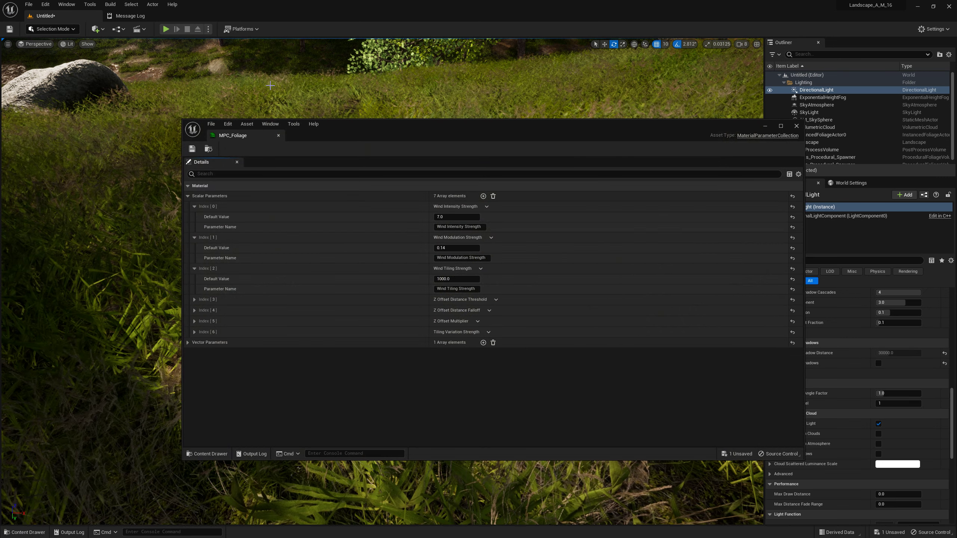
left_click_drag(232, 136, 233, 16)
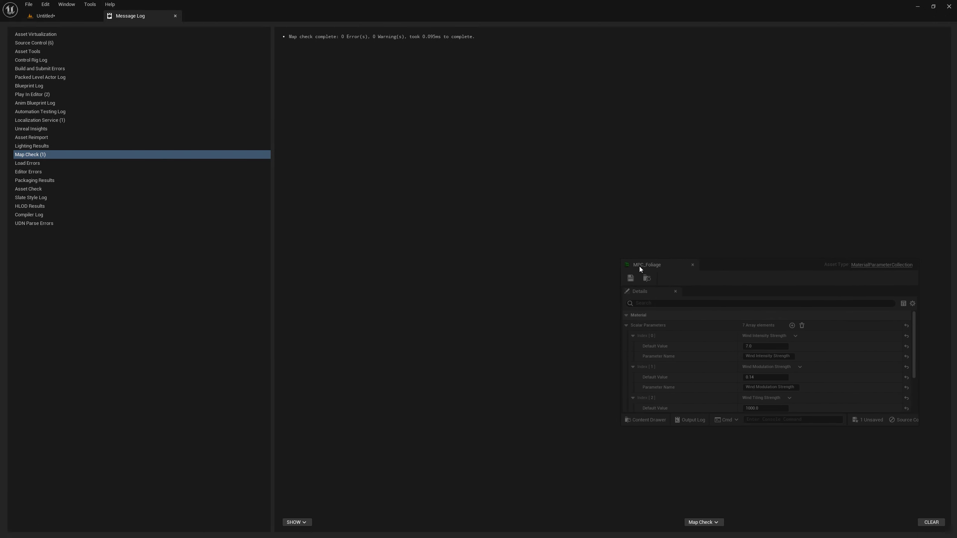
left_click_drag(208, 18, 671, 277)
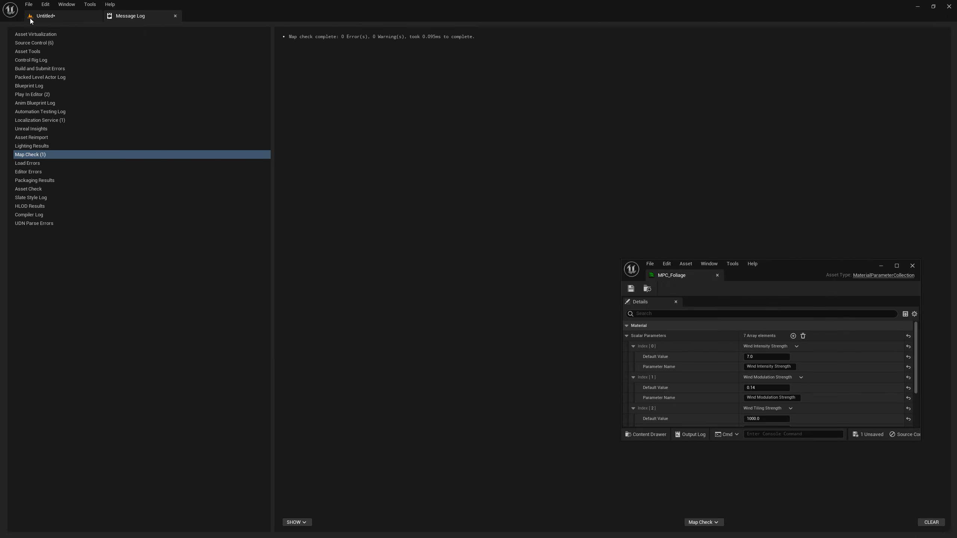
left_click(54, 16)
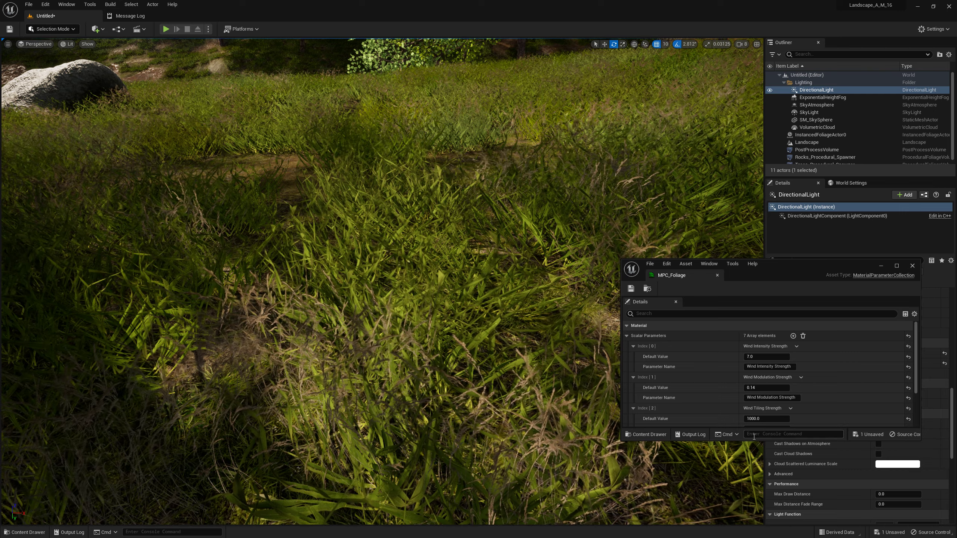
Preview stronger grass sway by raising Wind Intensity, then set it to 7.0.
left_click(766, 356)
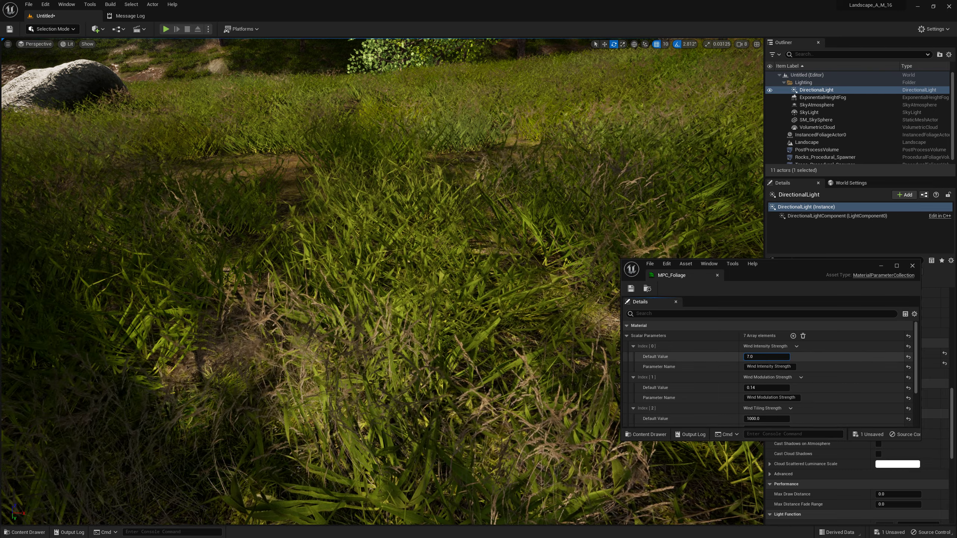
left_click_drag(767, 356, 829, 356)
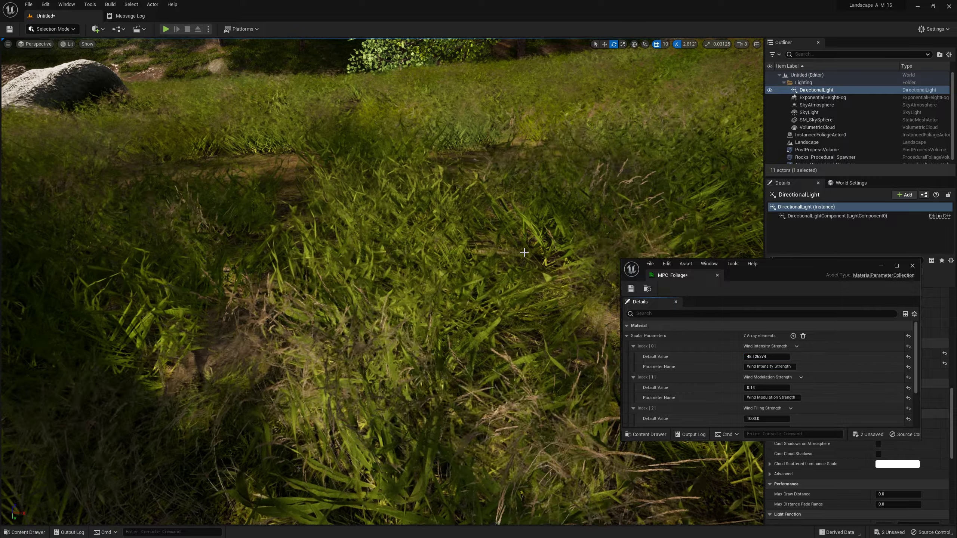
right_click_drag(524, 253, 471, 226)
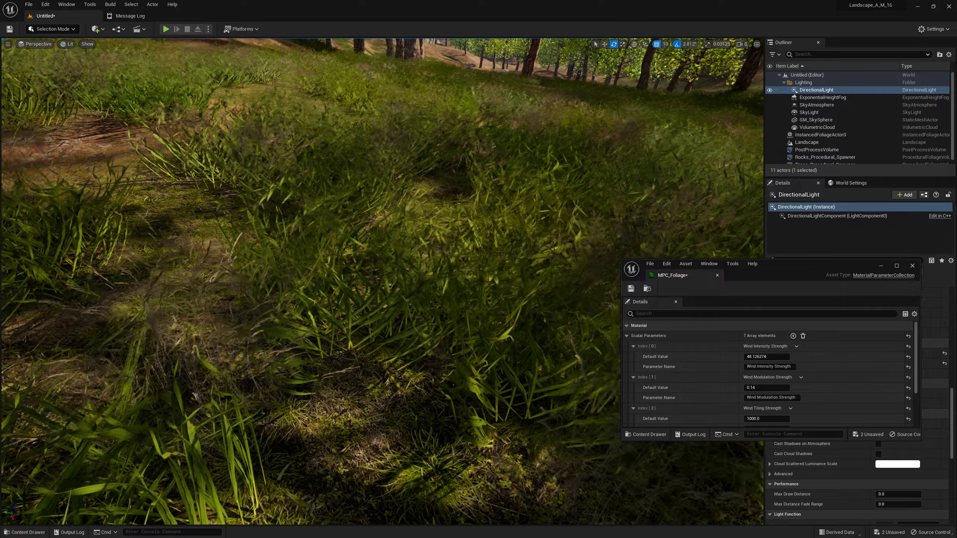
mouse_move(471, 226)
right_mouse_down()
mouse_move(464, 271)
mouse_move(463, 234)
right_mouse_up()
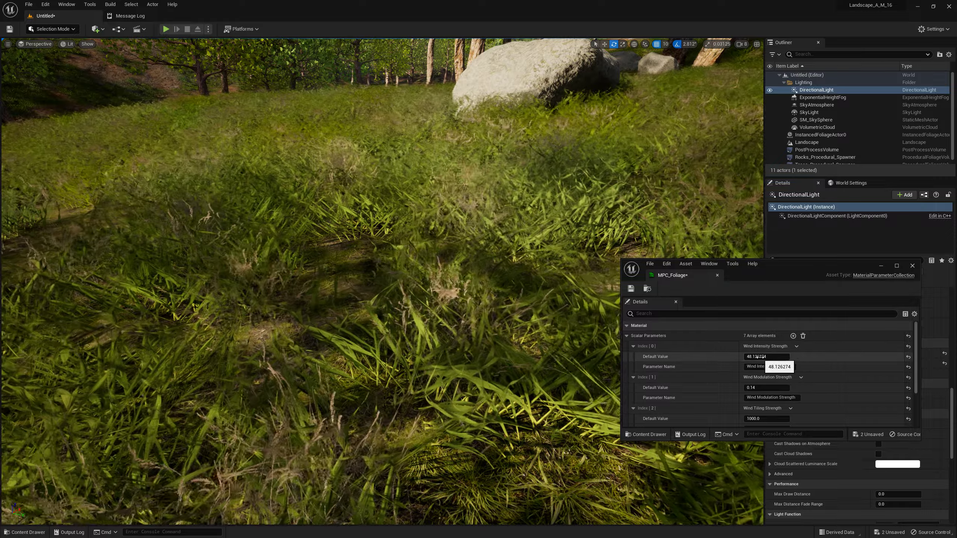
left_click_drag(757, 357, 829, 356)
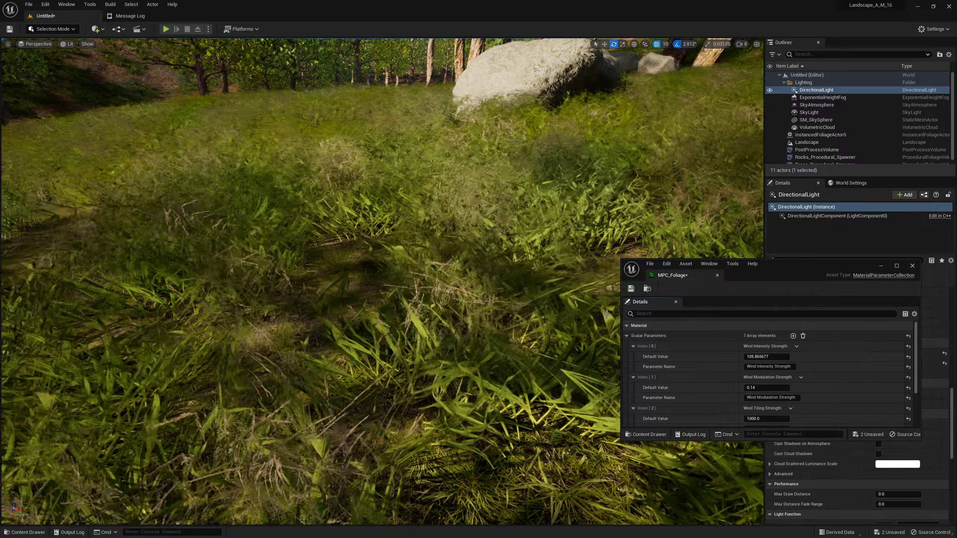
right_click_drag(607, 314, 599, 316)
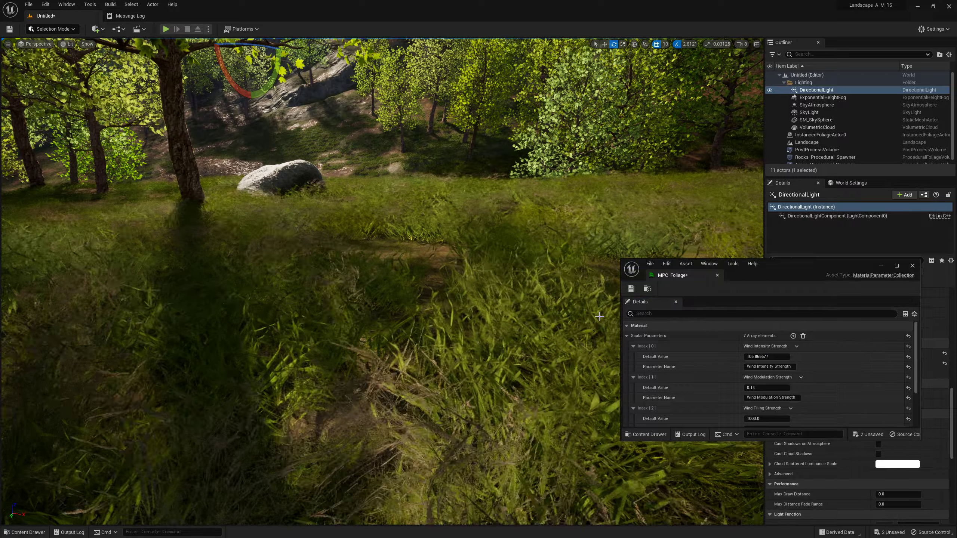
left_click(775, 357)
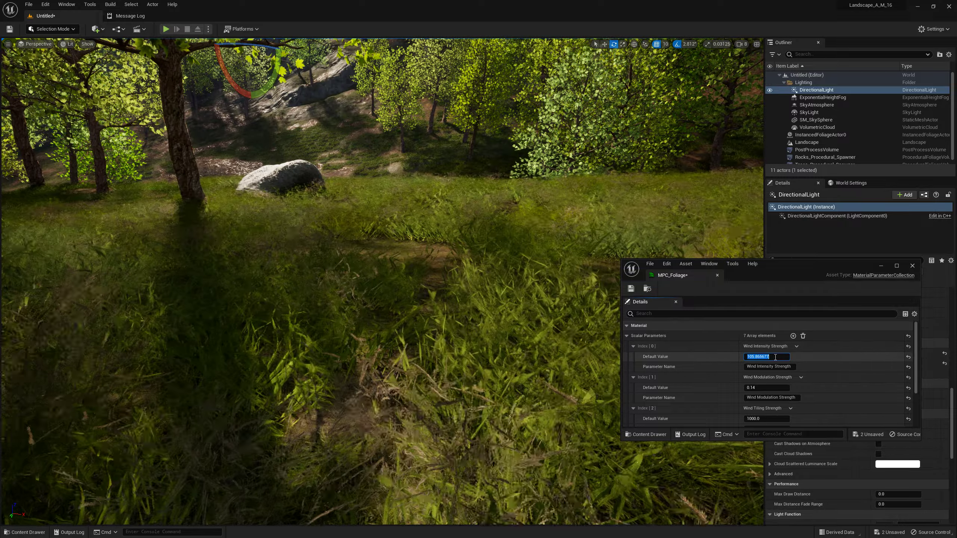
type("7")
key("Return")
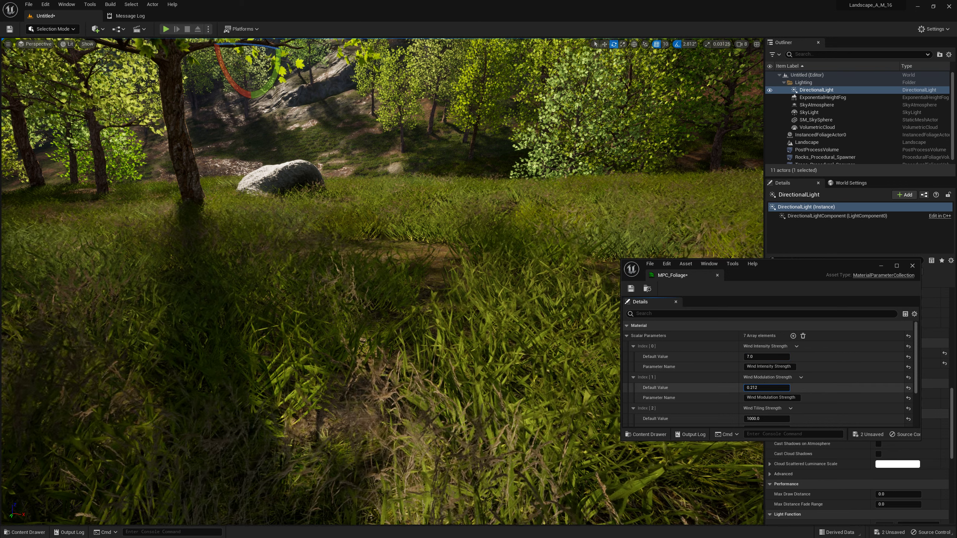
Test a higher Wind Modulation Strength, revert it to 0.14, and close MPC_Foliage.
left_click_drag(766, 388, 784, 388)
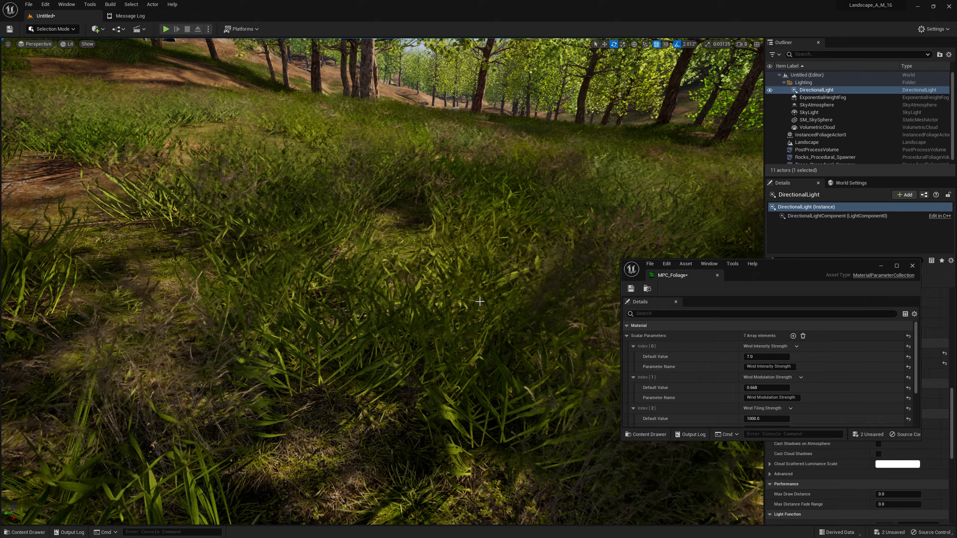
key("ctrl+z")
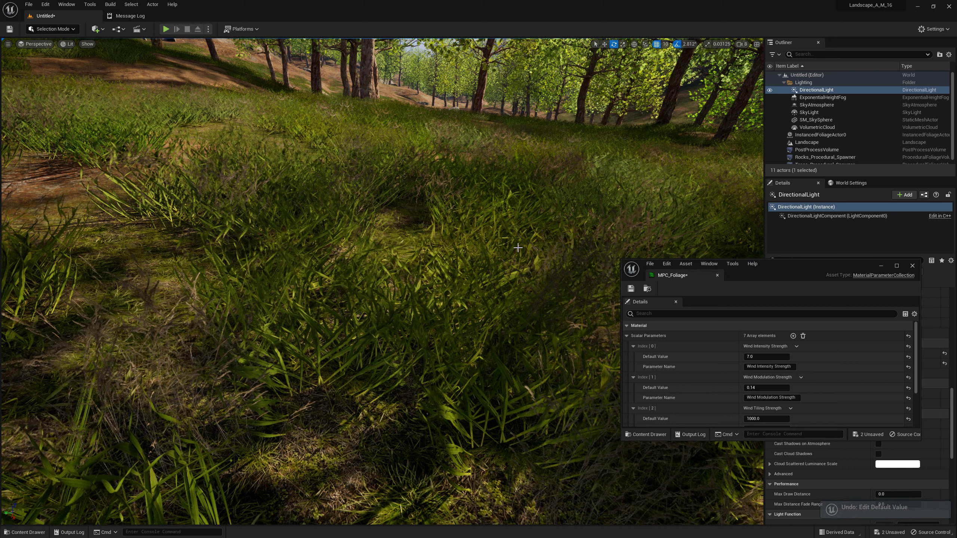
left_click(912, 265)
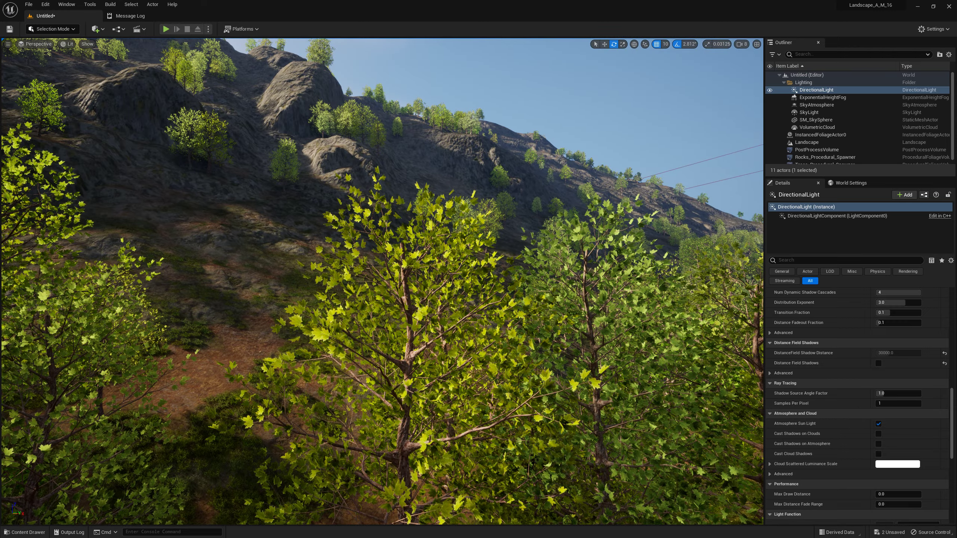
Open the MI_MapleLeaves material instance from Materials > Trees > Maple.
left_click(23, 532)
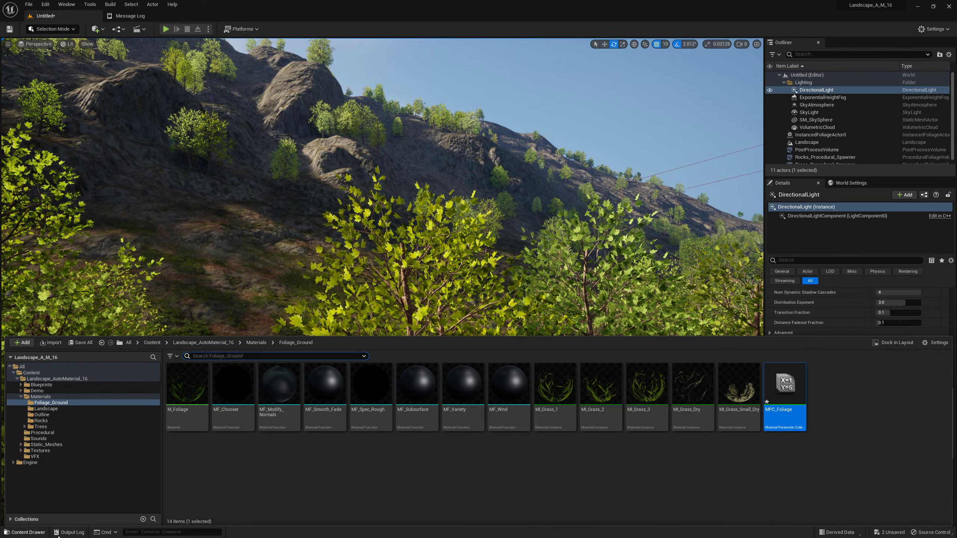
left_click(48, 429)
double_click(187, 382)
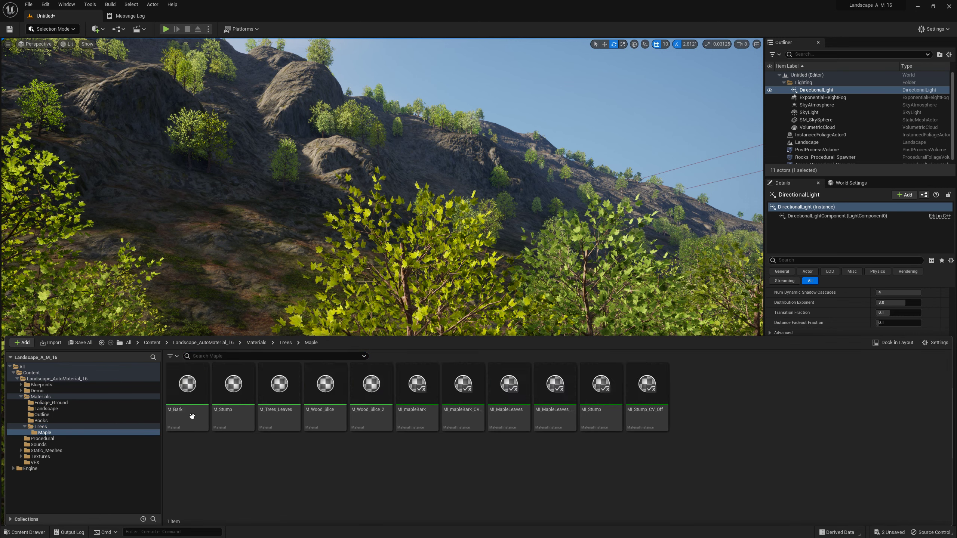
double_click(515, 422)
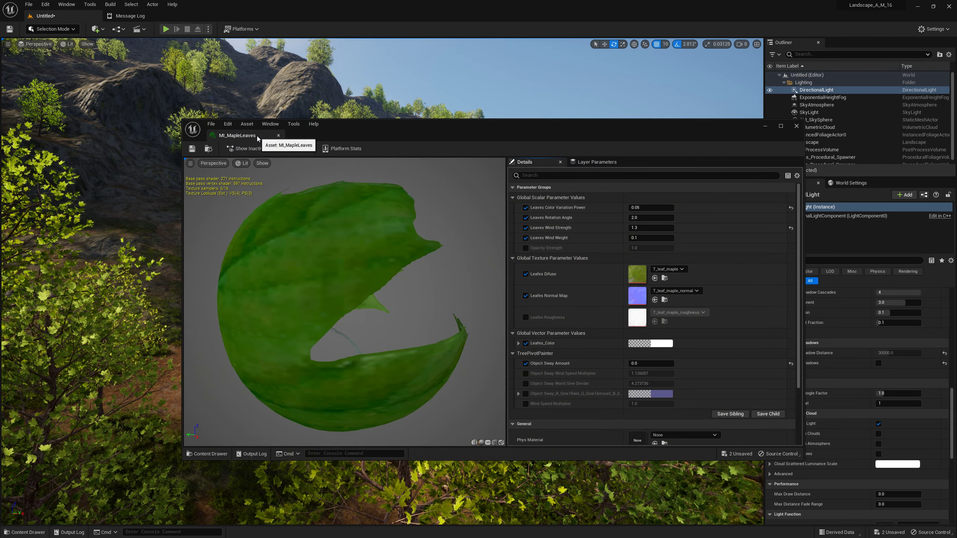
Float the MI_MapleLeaves editor as a separate window over the level view.
left_click_drag(257, 136, 226, 14)
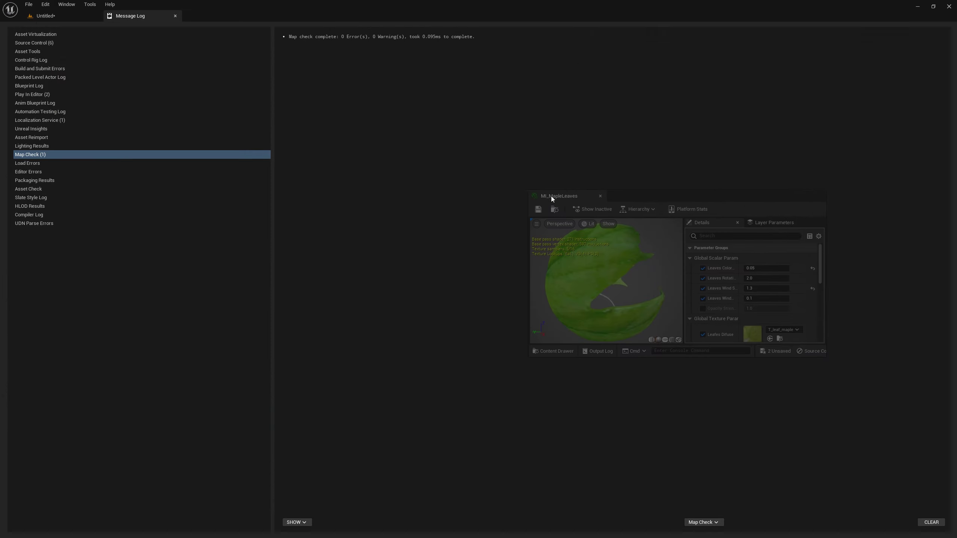
left_click_drag(203, 16, 650, 227)
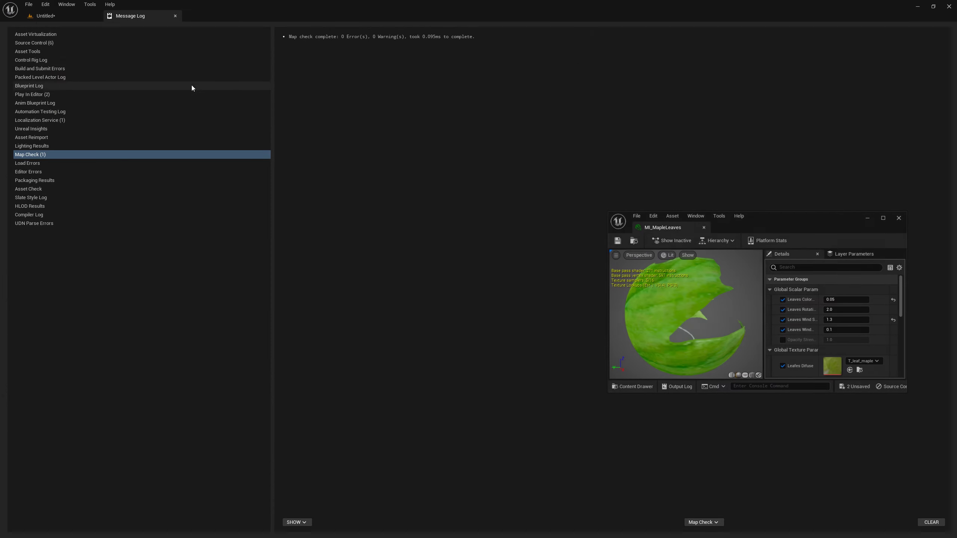
left_click(64, 18)
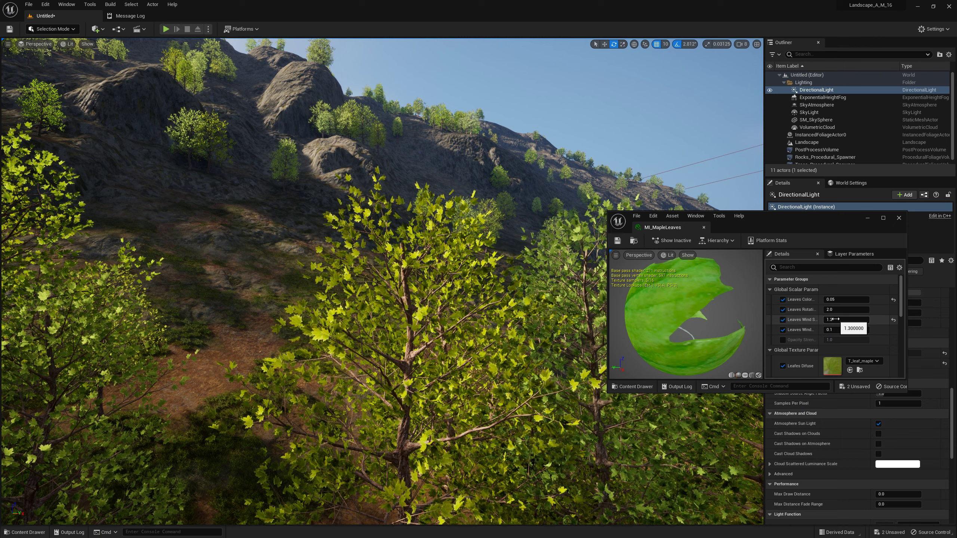
Preview stronger Leaves Wind Strength on the maples, then revert it to 1.3.
left_click_drag(836, 320, 866, 319)
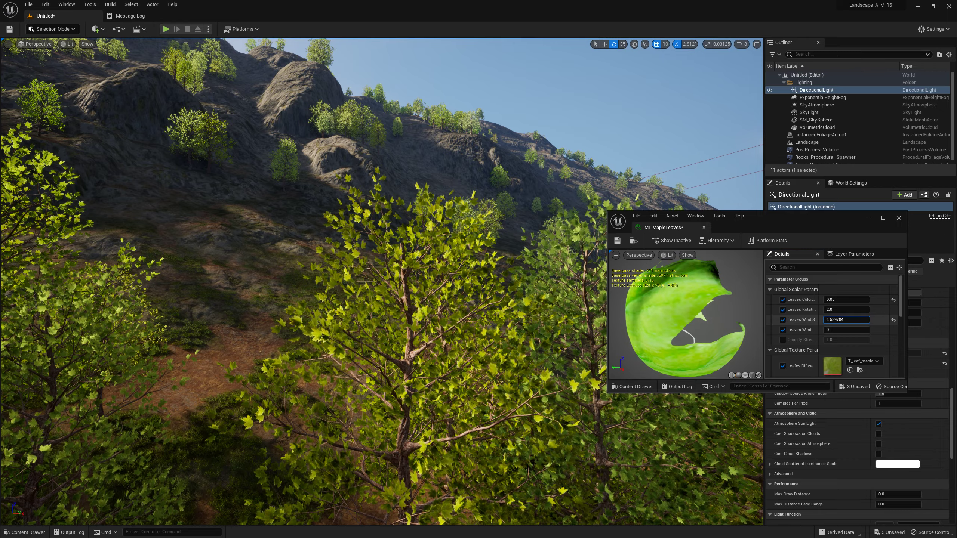
left_click_drag(867, 319, 911, 319)
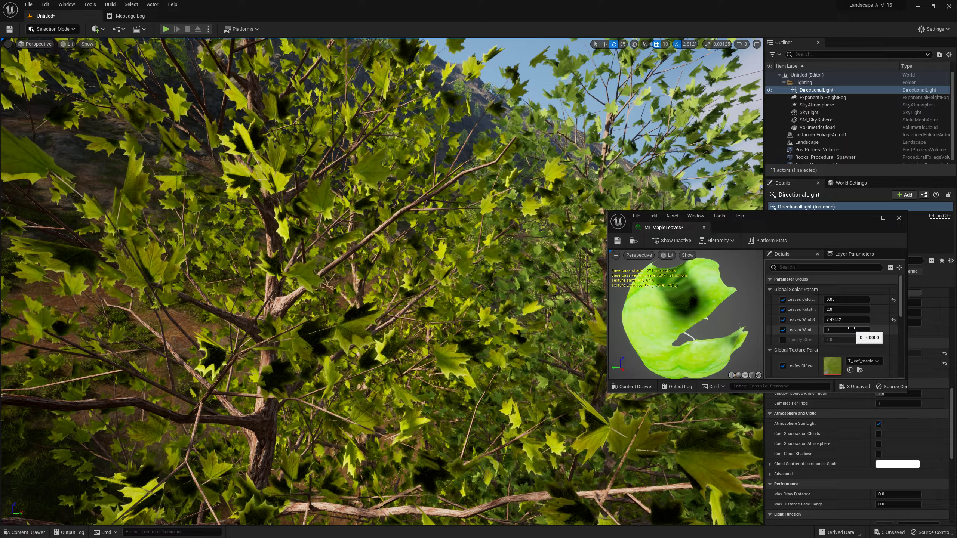
key("ctrl+z")
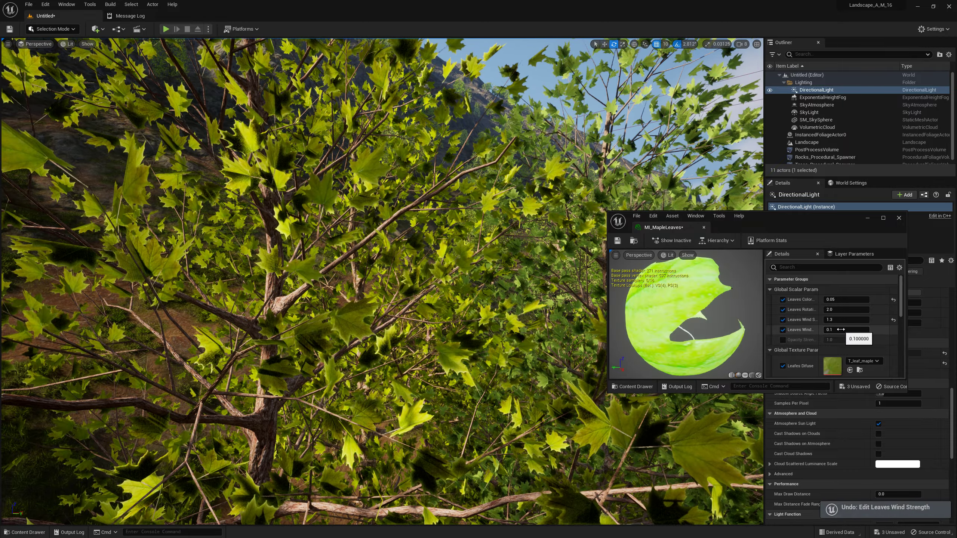
Test a higher Leaves Wind Weight, revert it to 0.1, and close MI_MapleLeaves.
left_click_drag(841, 329, 865, 330)
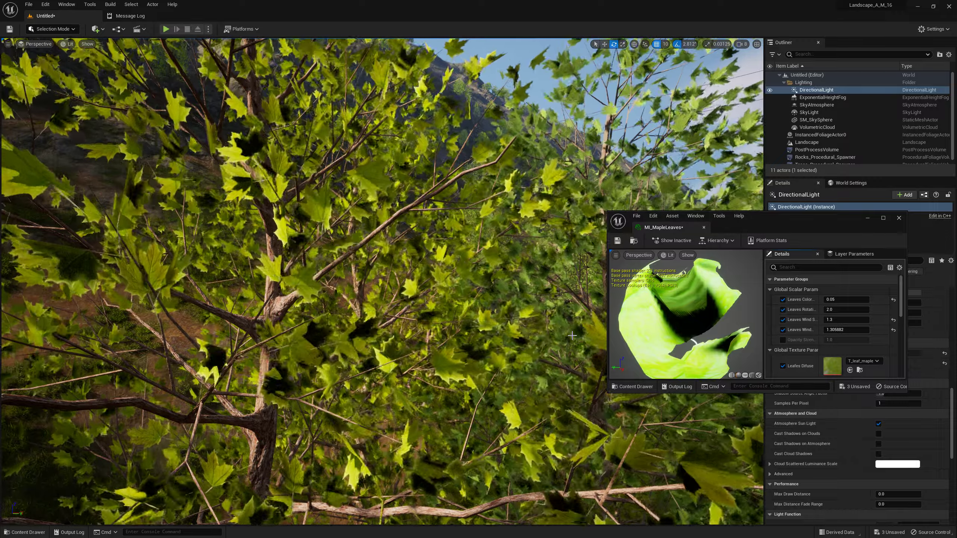
key("ctrl+z")
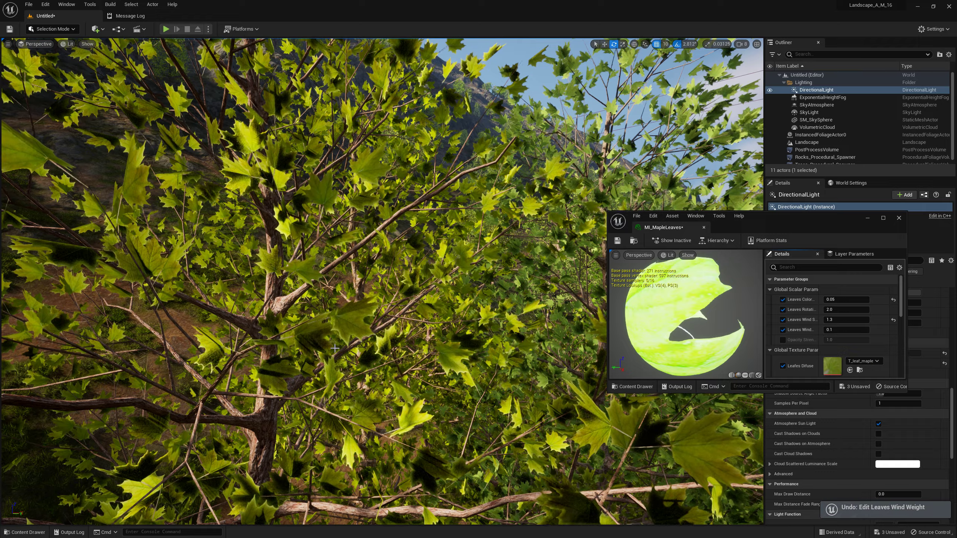
left_click(898, 218)
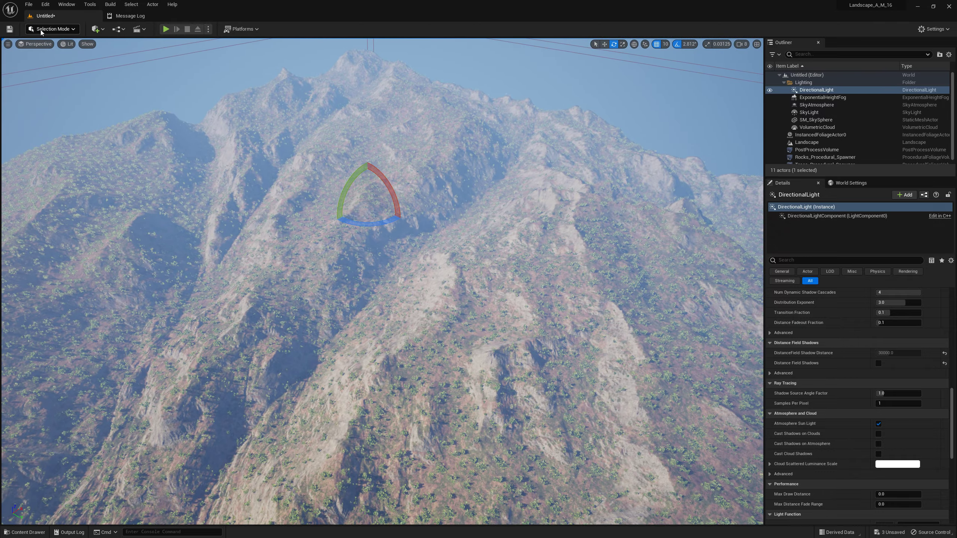
Switch the viewport to Top view and measure the landscape's width with a middle-mouse drag.
left_click(35, 45)
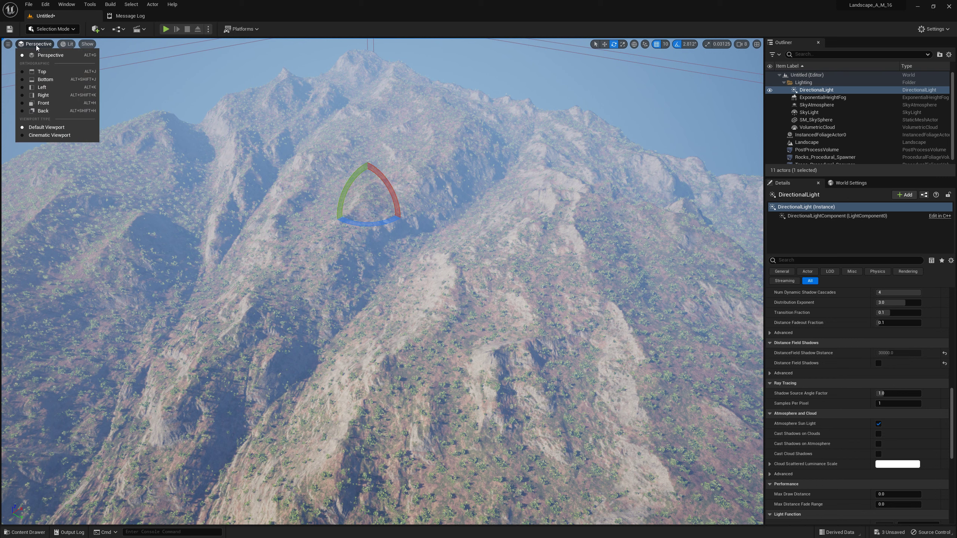
left_click(56, 72)
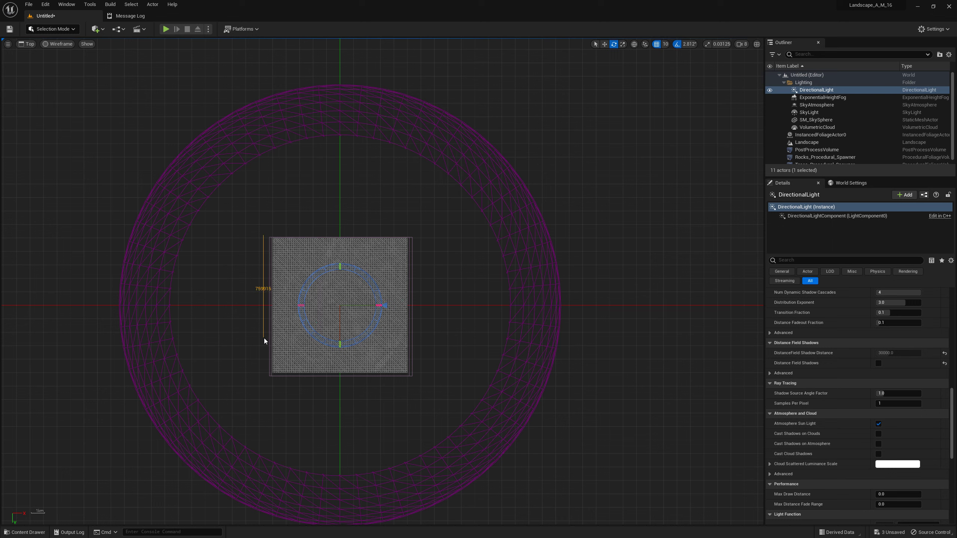
middle_click_drag(260, 364, 262, 375)
middle_click_drag(262, 375, 263, 376)
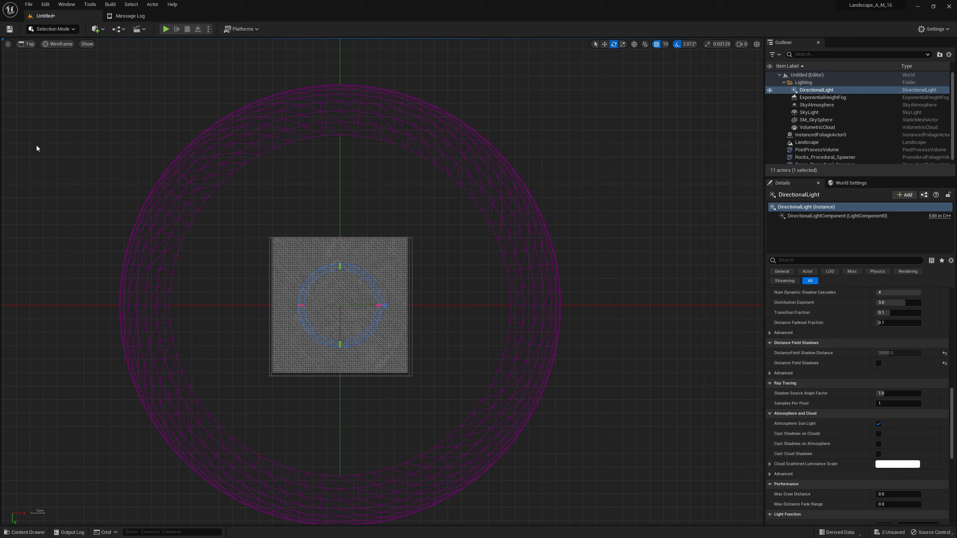